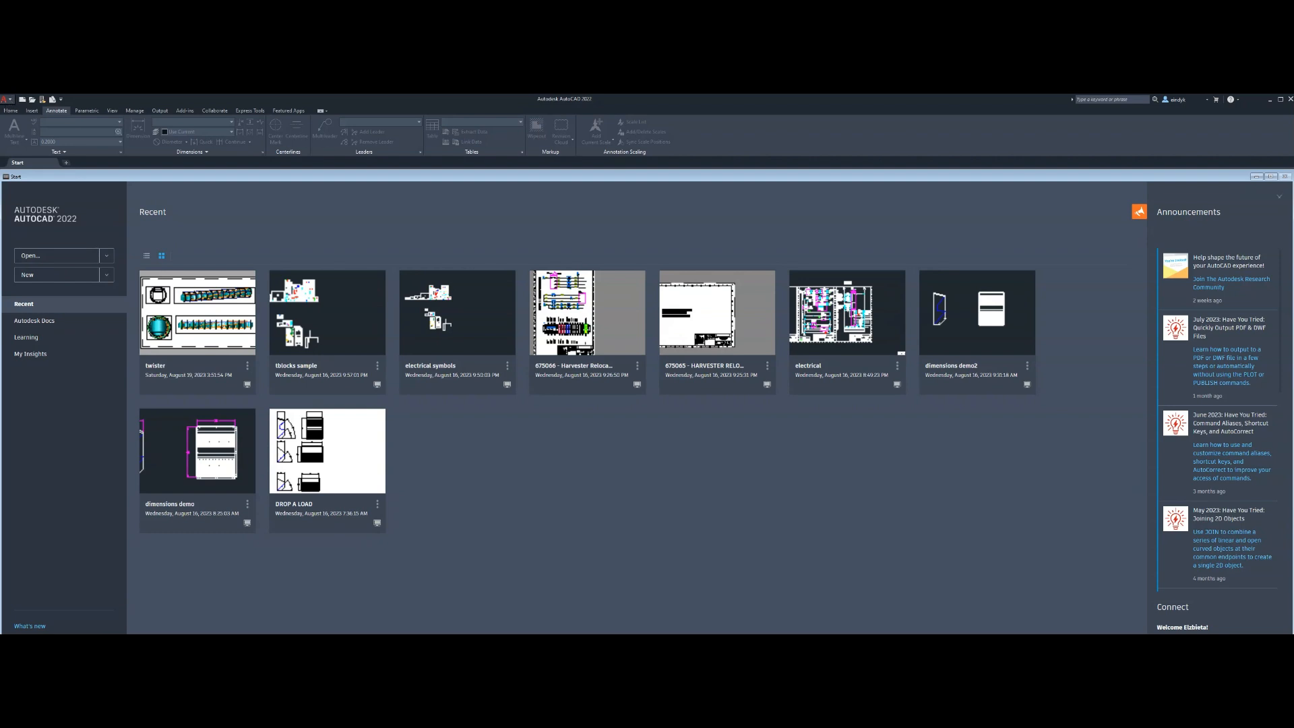
Create a new drawing from the acad.dwt template
left_click(65, 162)
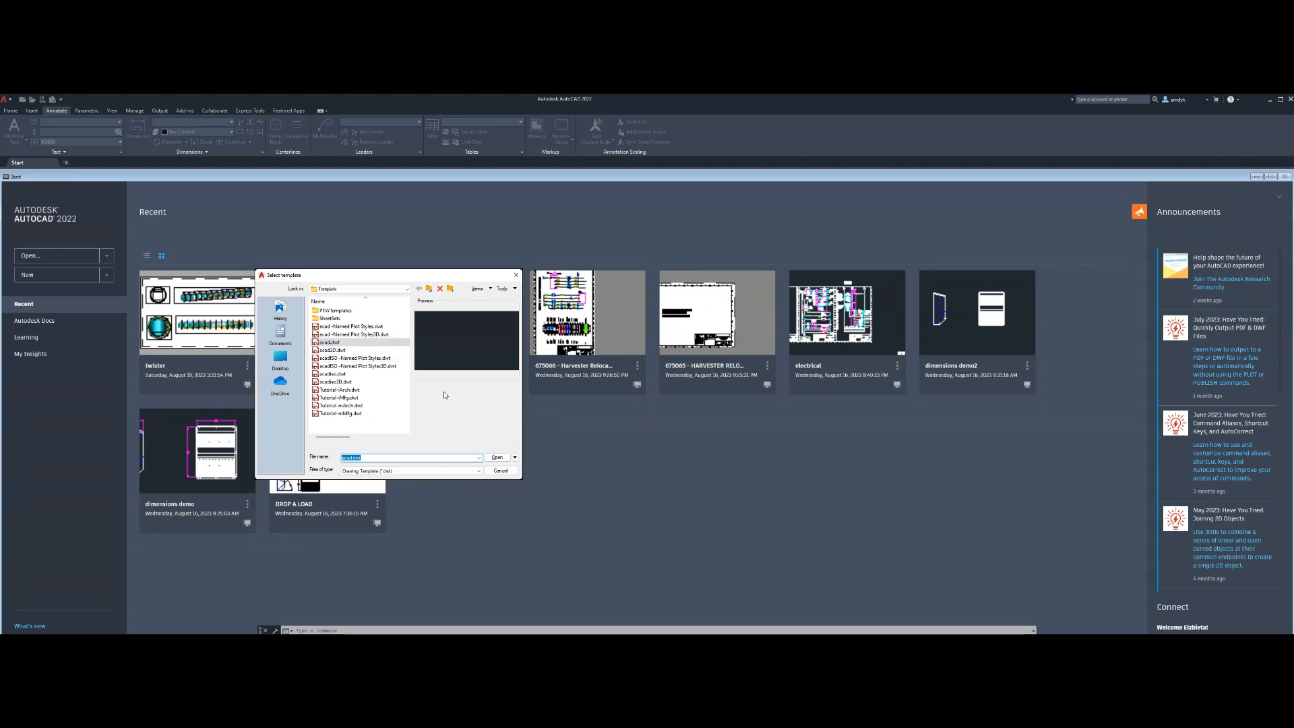
left_click(493, 458)
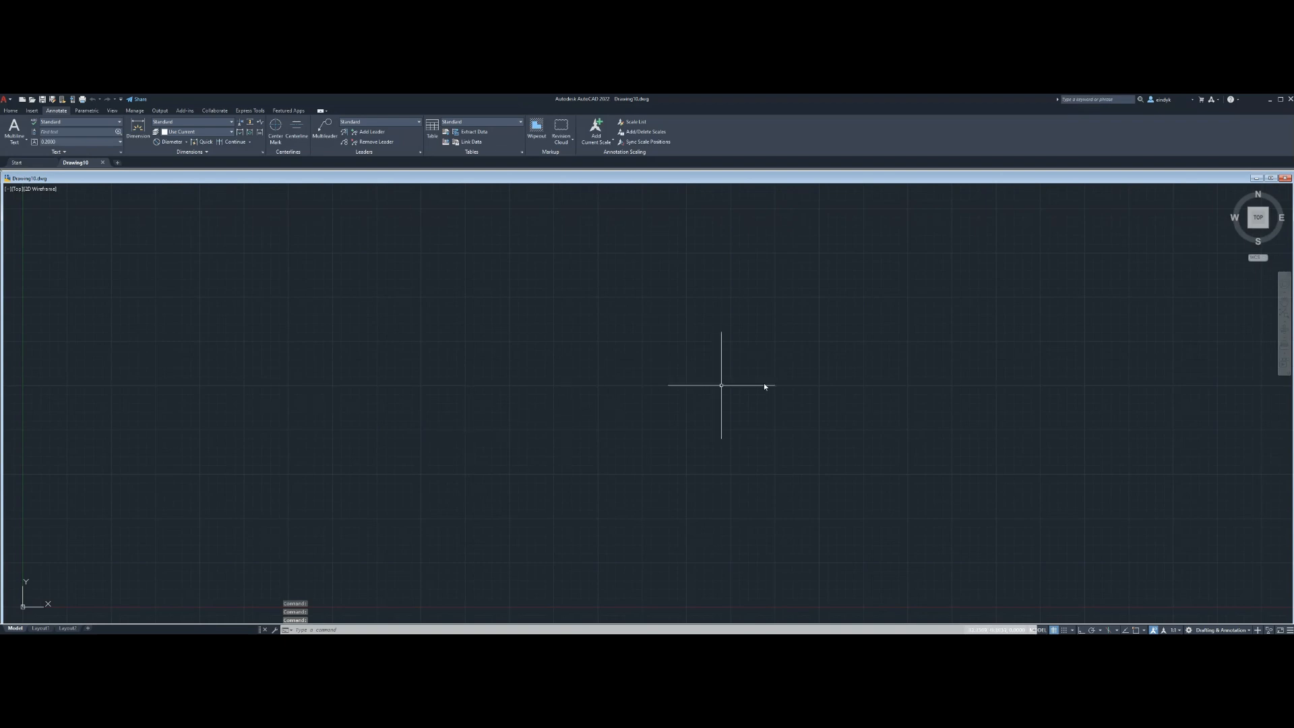
Set the drafting grid's X and Y spacing to 0.25
left_click(1072, 630)
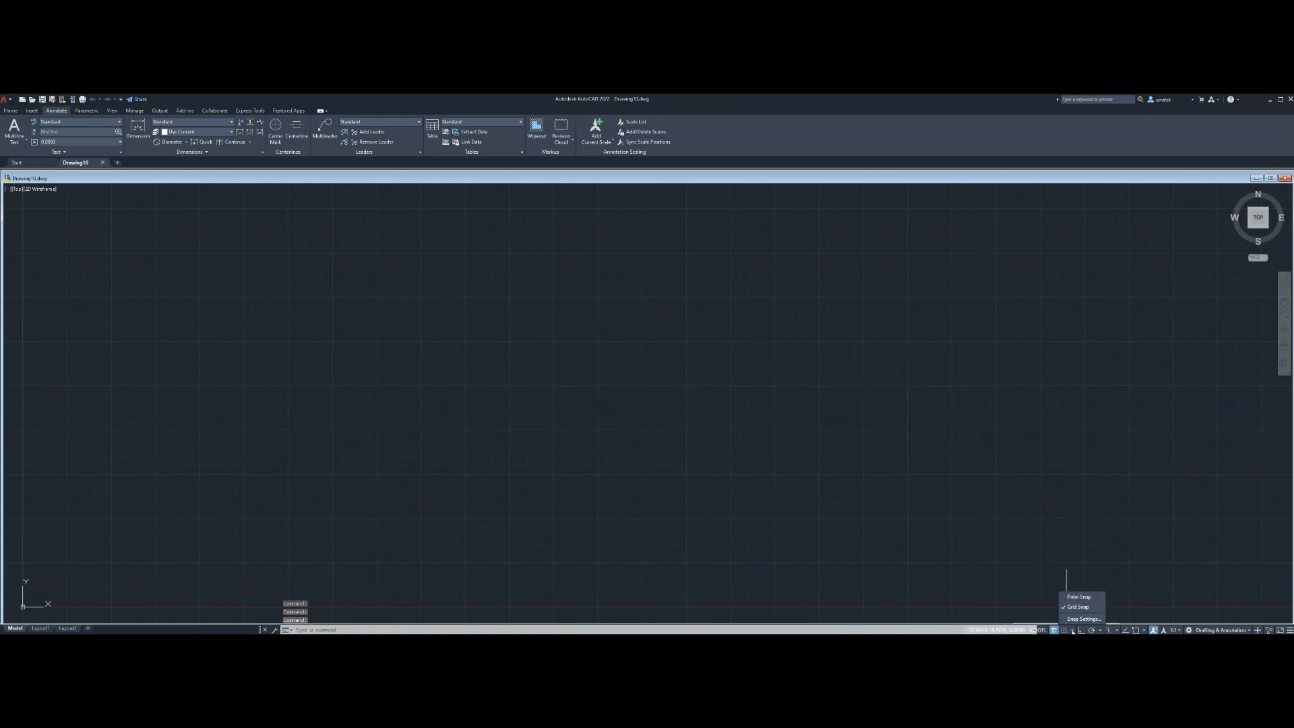
left_click(1075, 619)
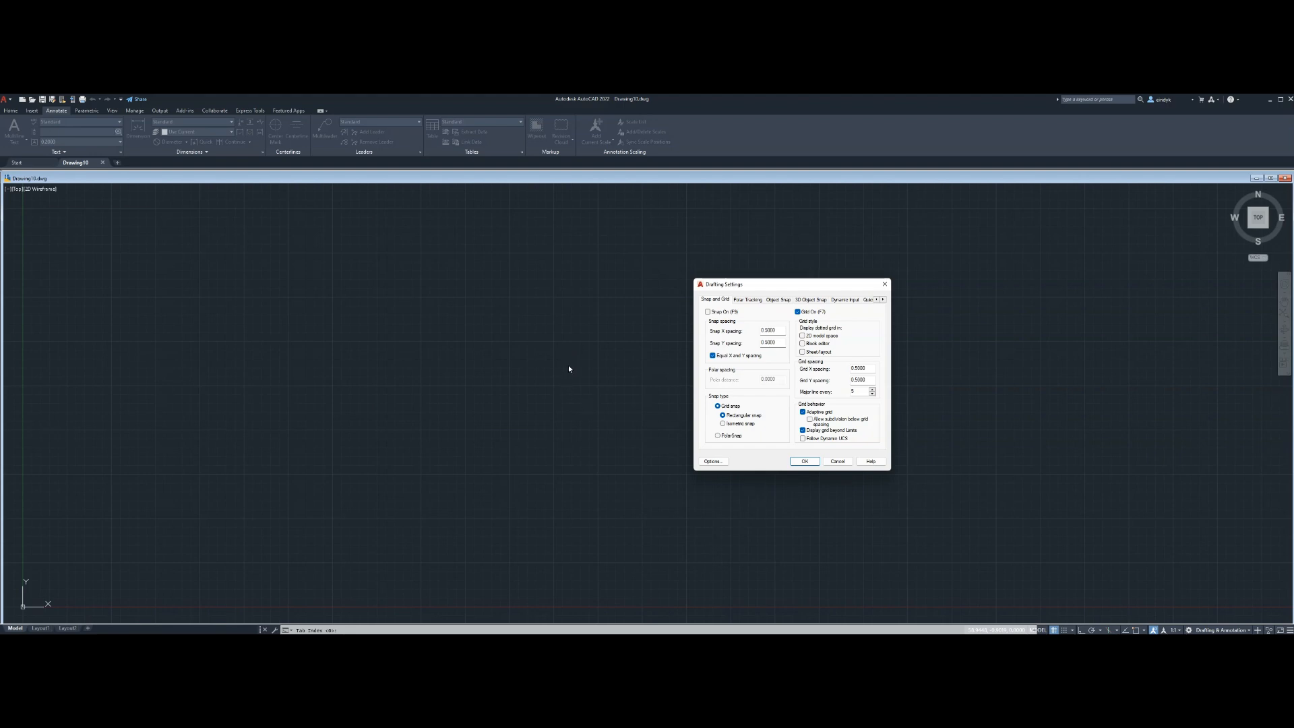
left_click(854, 369)
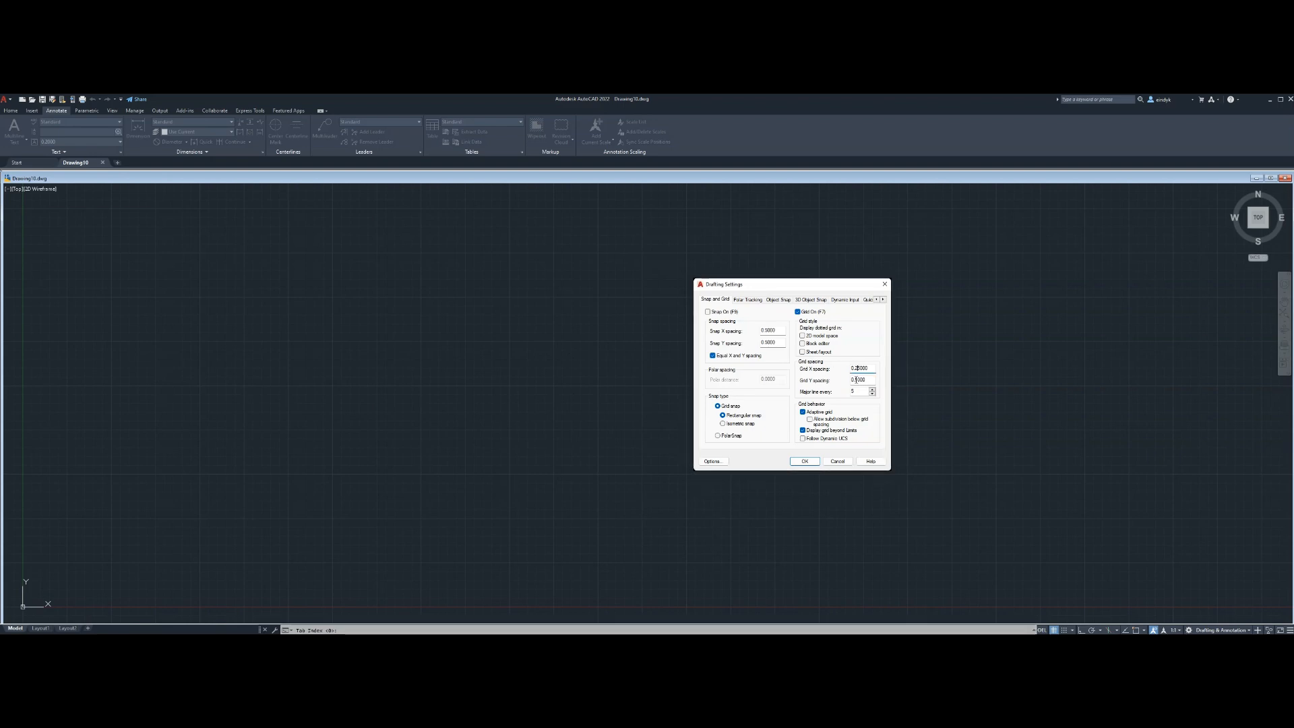
left_click(858, 380)
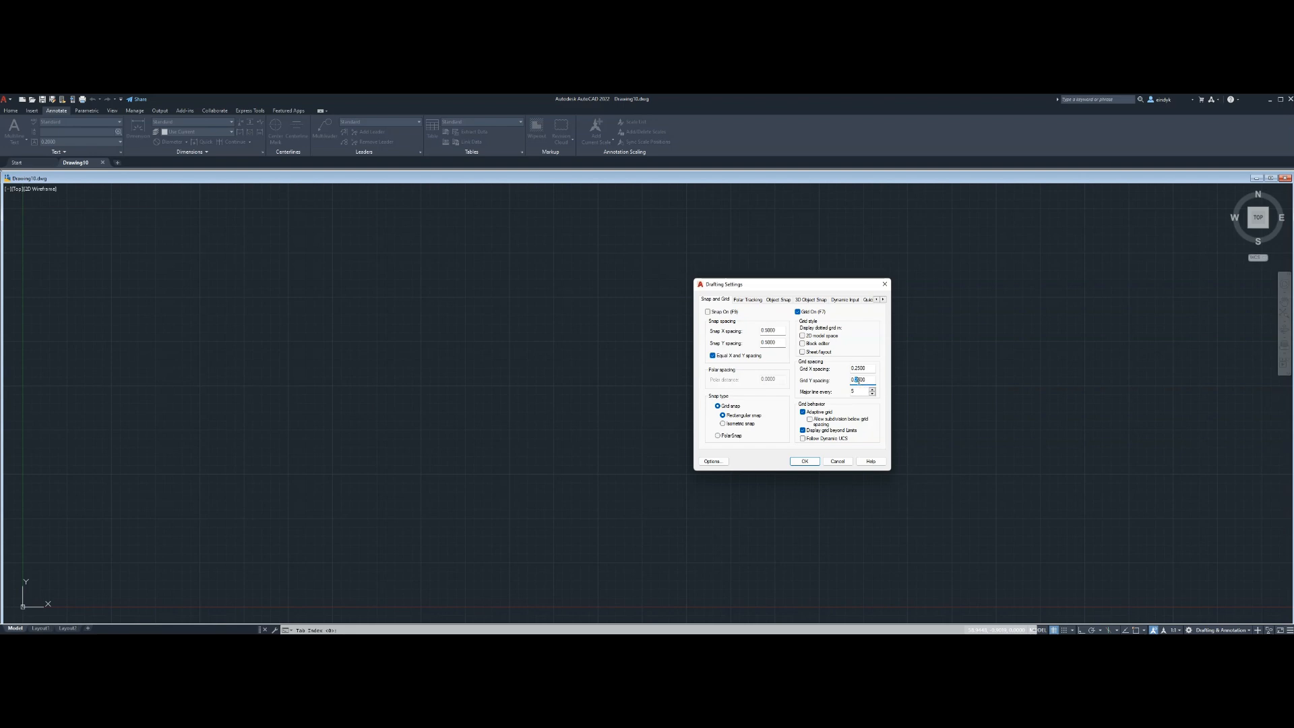
left_click(852, 391)
left_click(803, 461)
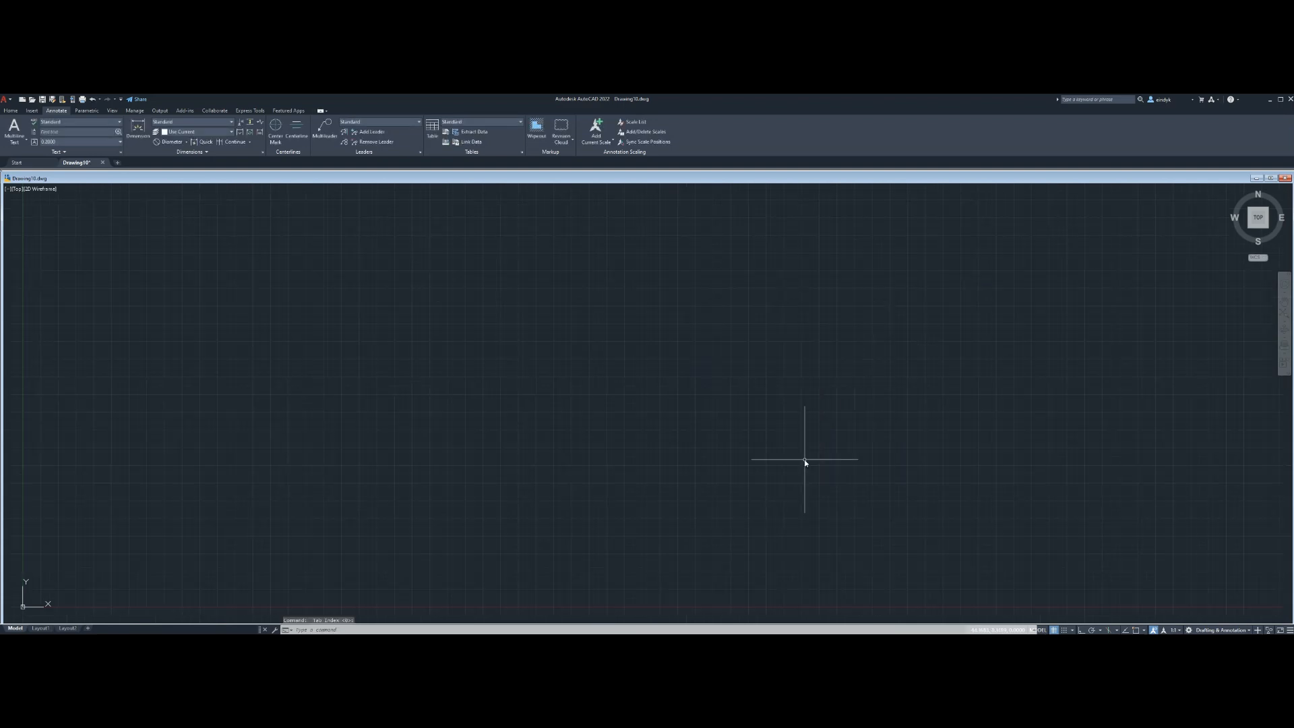
Draw a horizontal construction line (XLINE) across the drawing area, near mid-height
scroll(512, 424, "up", 4)
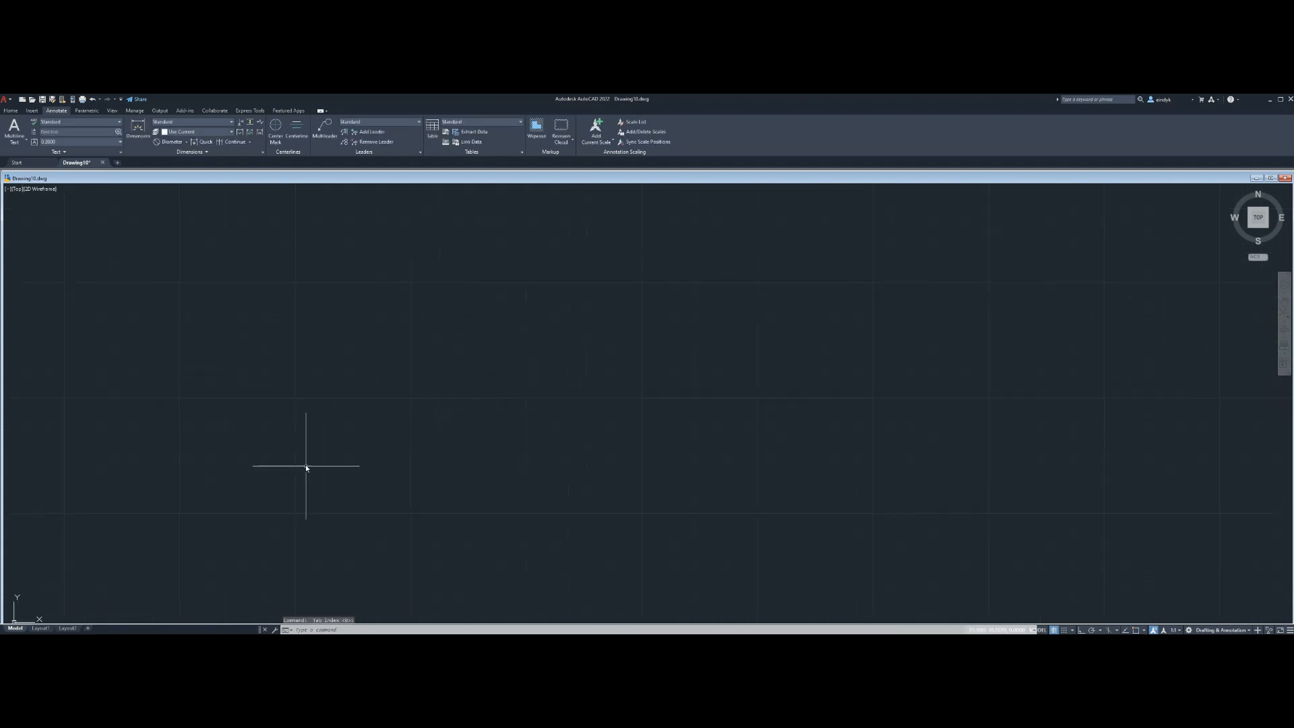
scroll(484, 352, "down", 4)
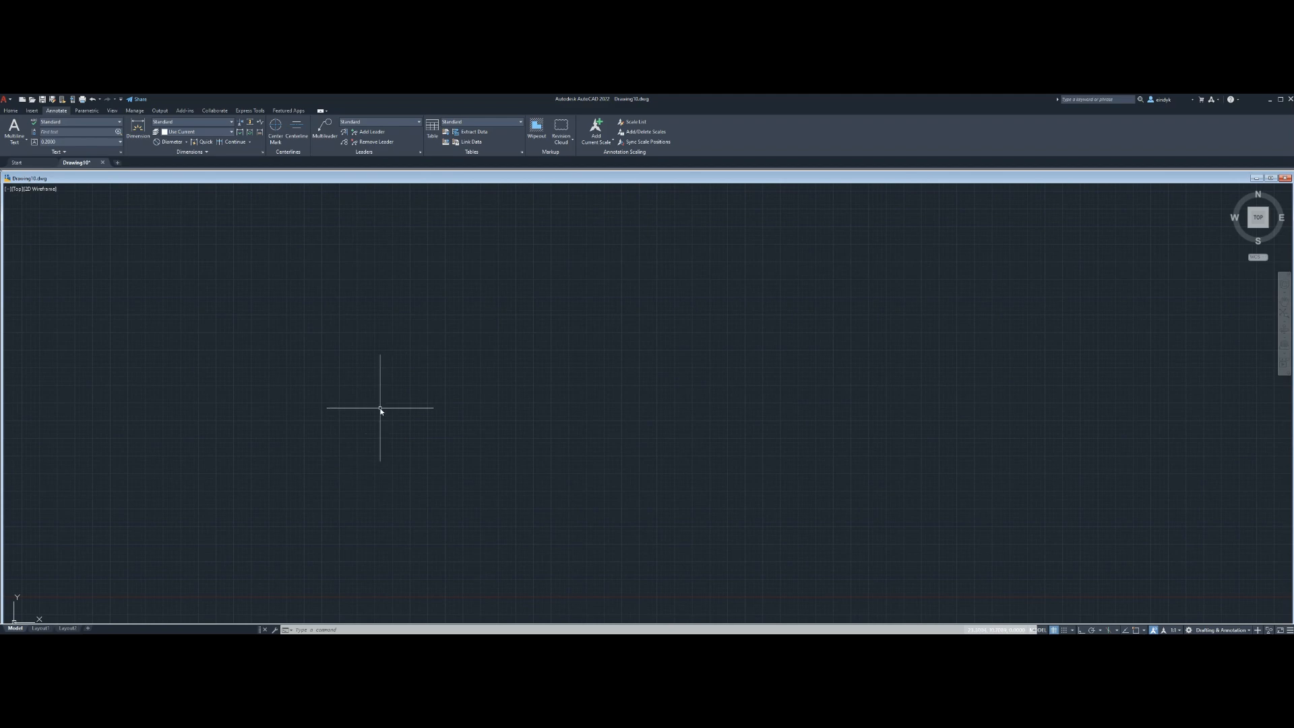
scroll(350, 446, "up", 2)
type("XLINE")
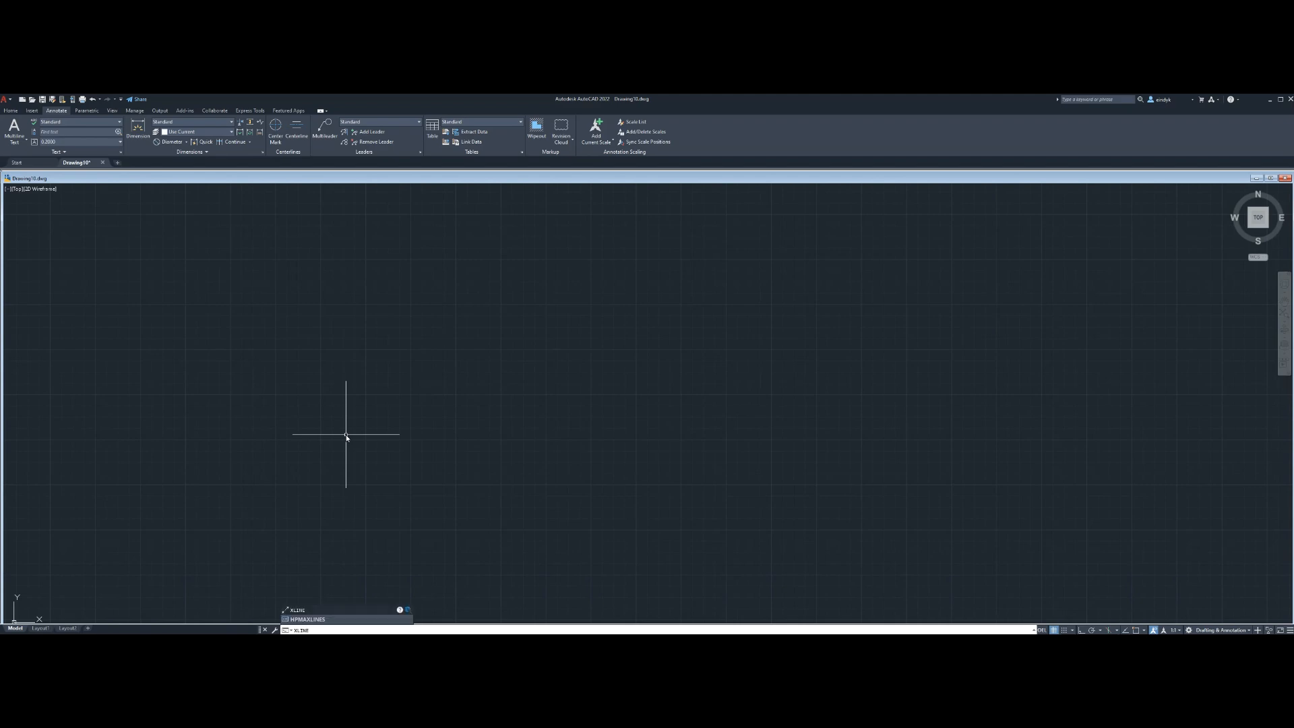
key("Return")
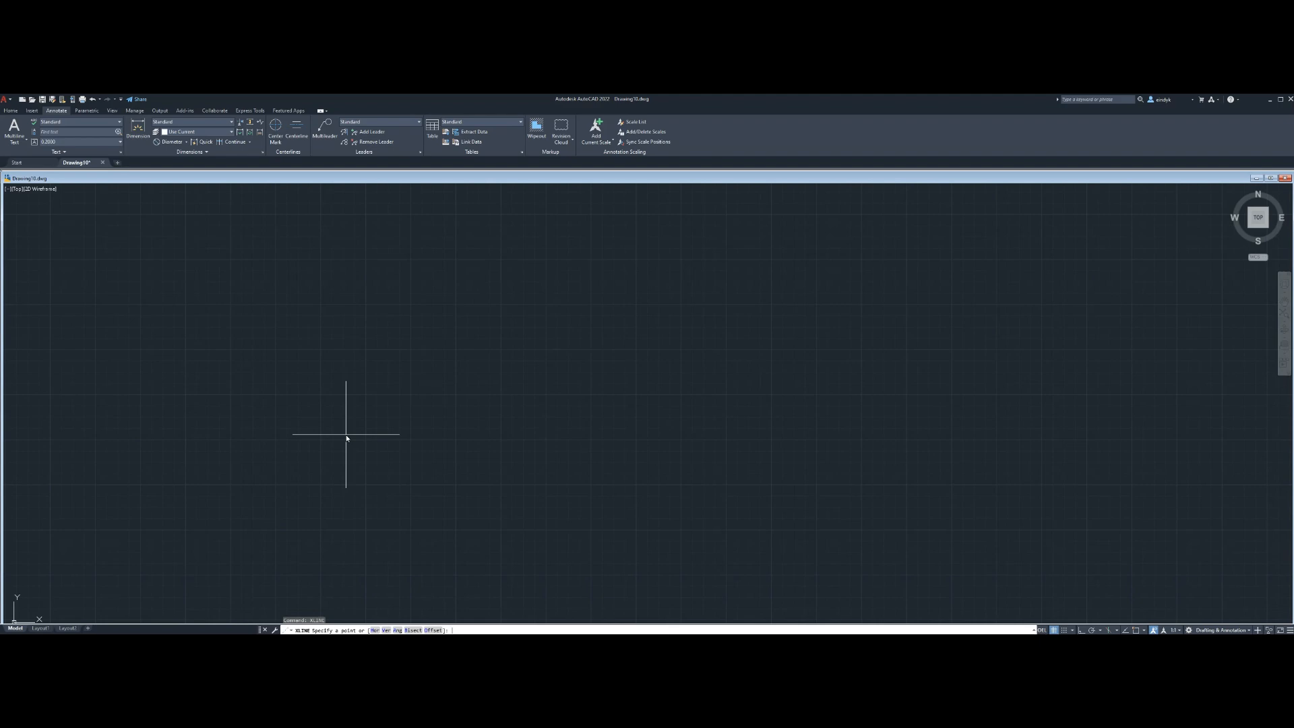
key("Return")
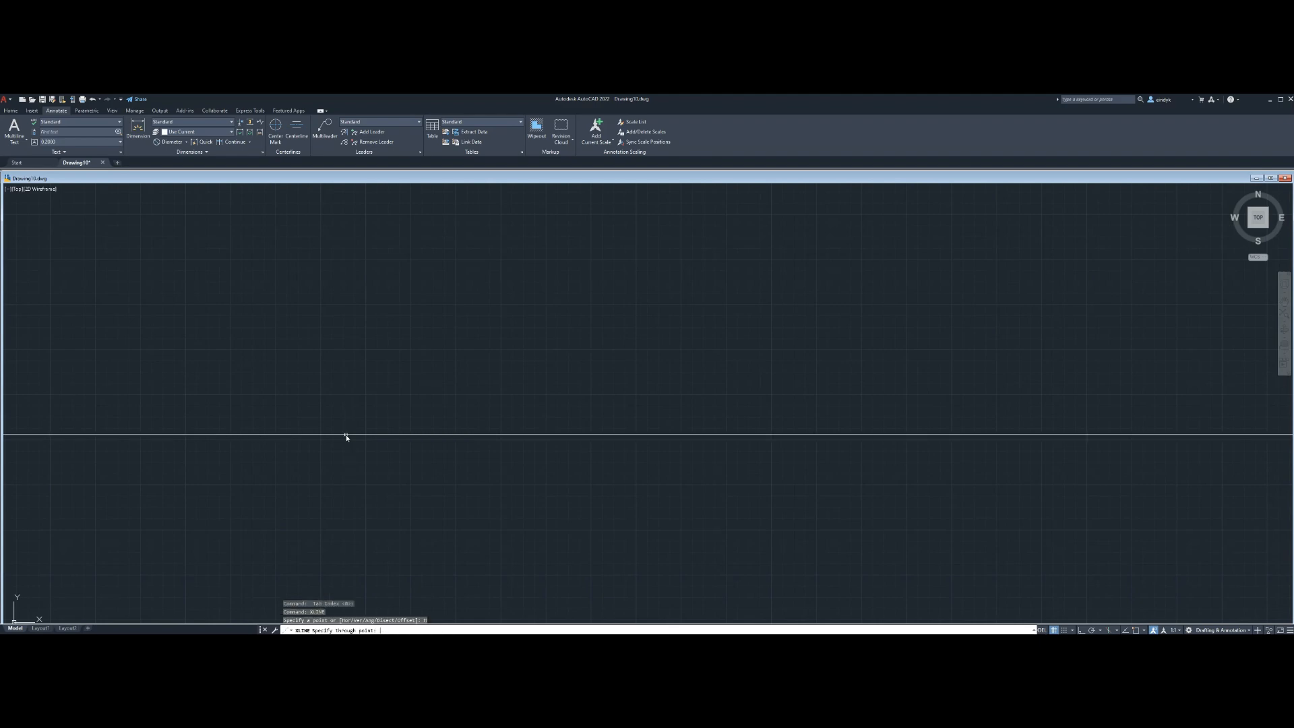
left_click(364, 400)
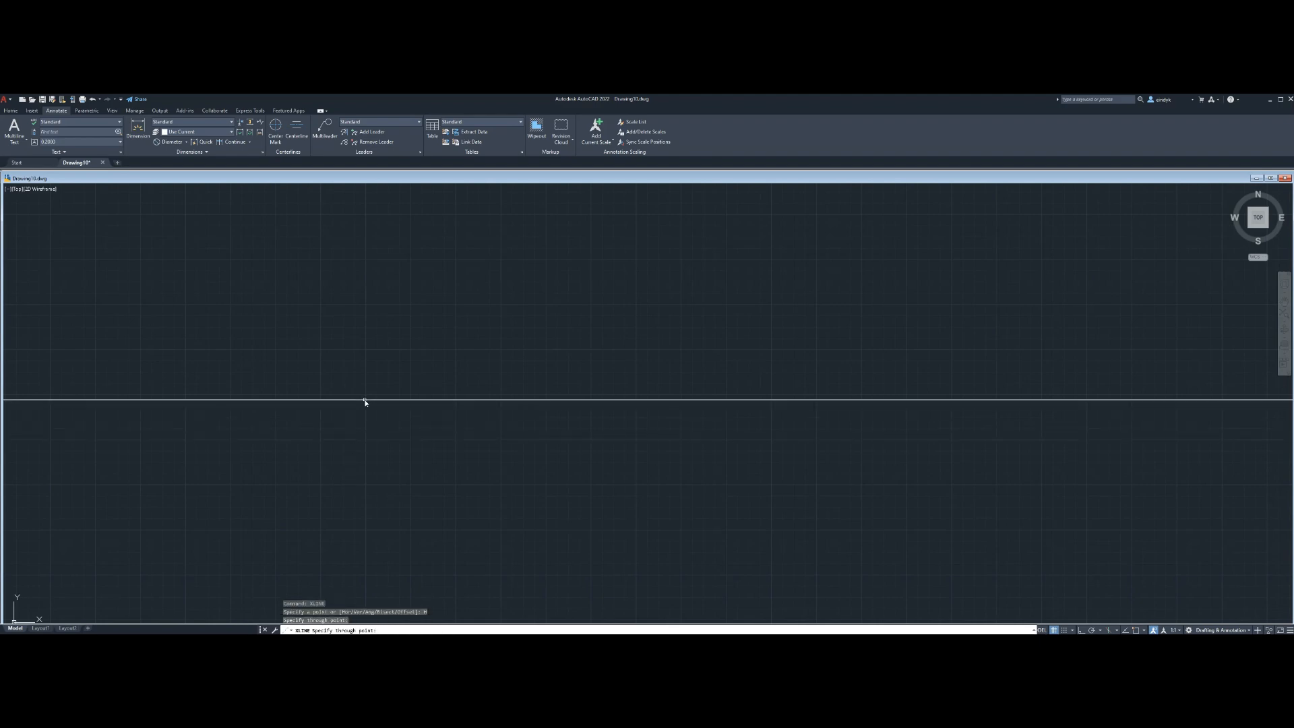
key("Escape")
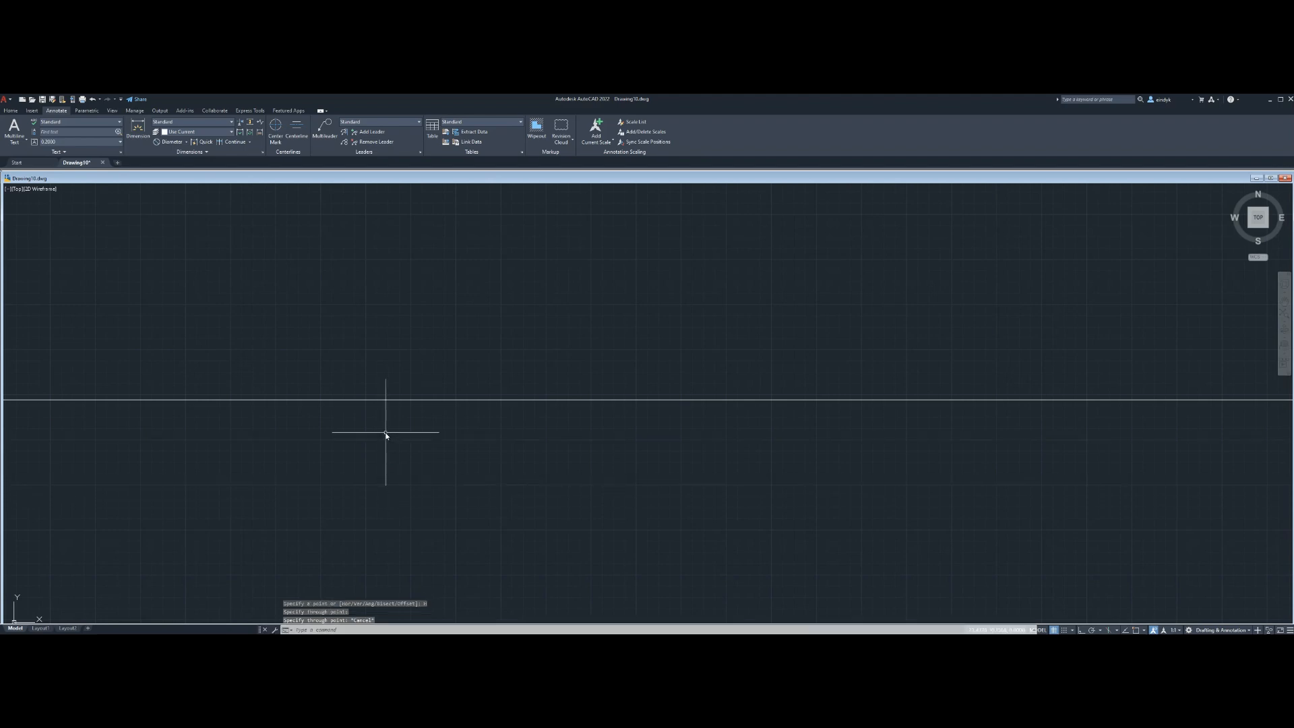
Draw a vertical construction line (XLINE) that crosses the horizontal one
type("xline")
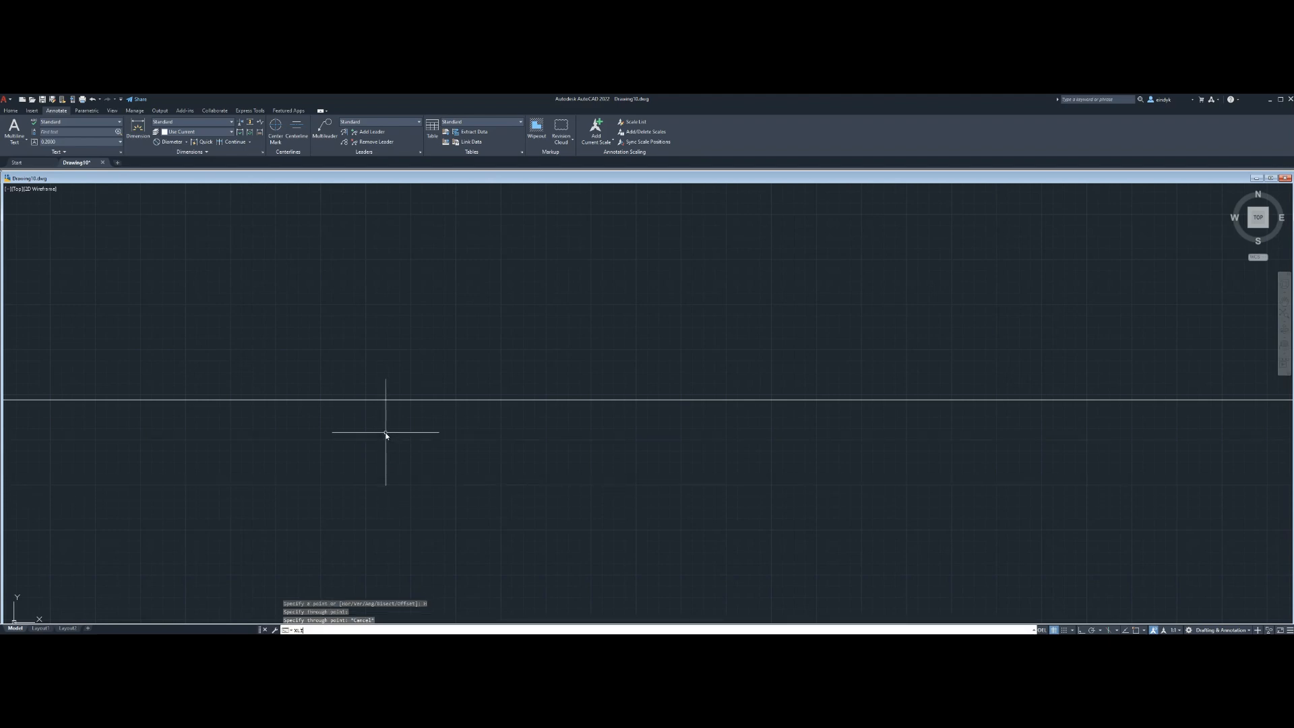
key("Return")
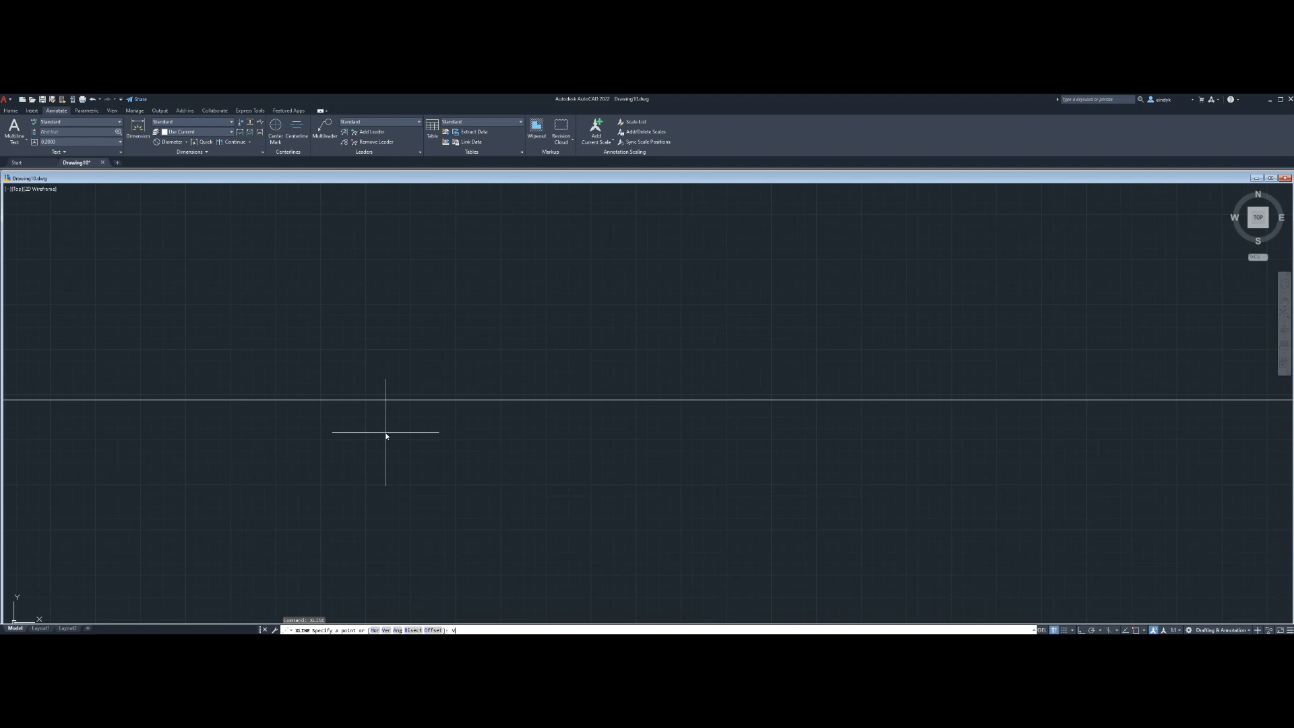
type("v")
key("Return")
left_click(269, 414)
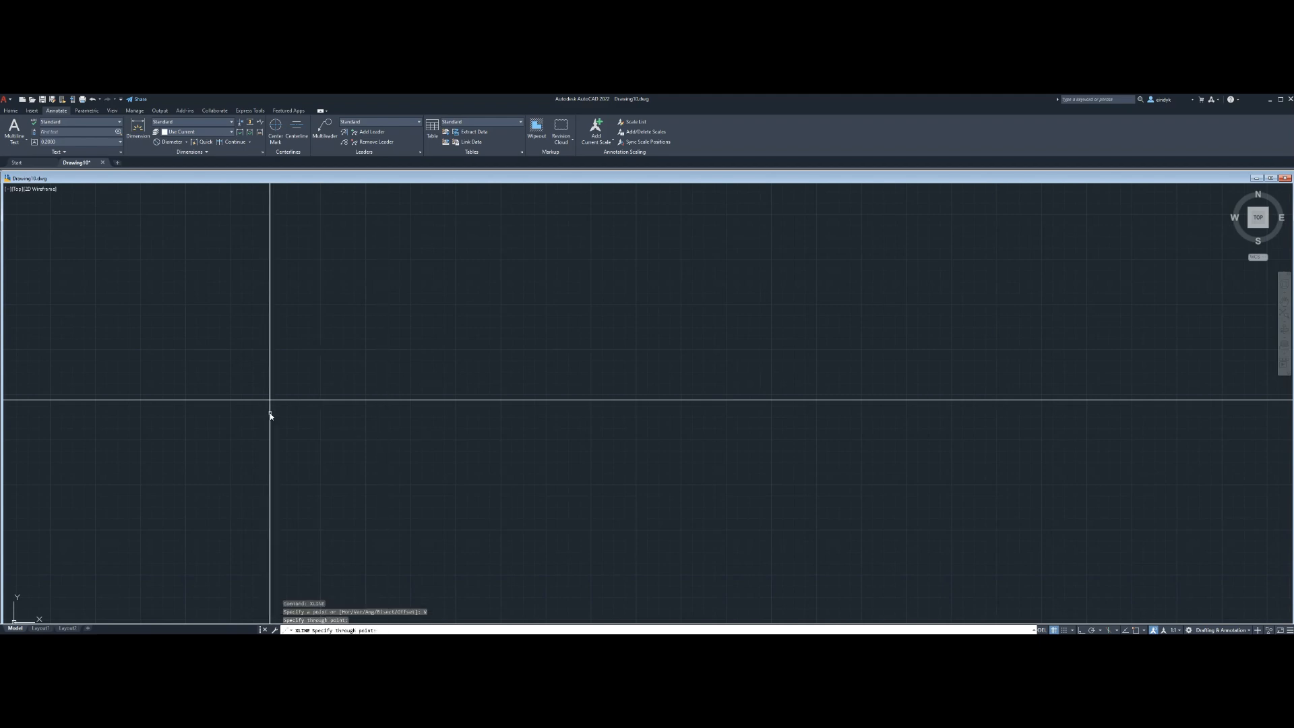
key("Escape")
Draw a circle with a diameter of 2.5 centred on the intersection of the two construction lines
scroll(334, 386, "down", 2)
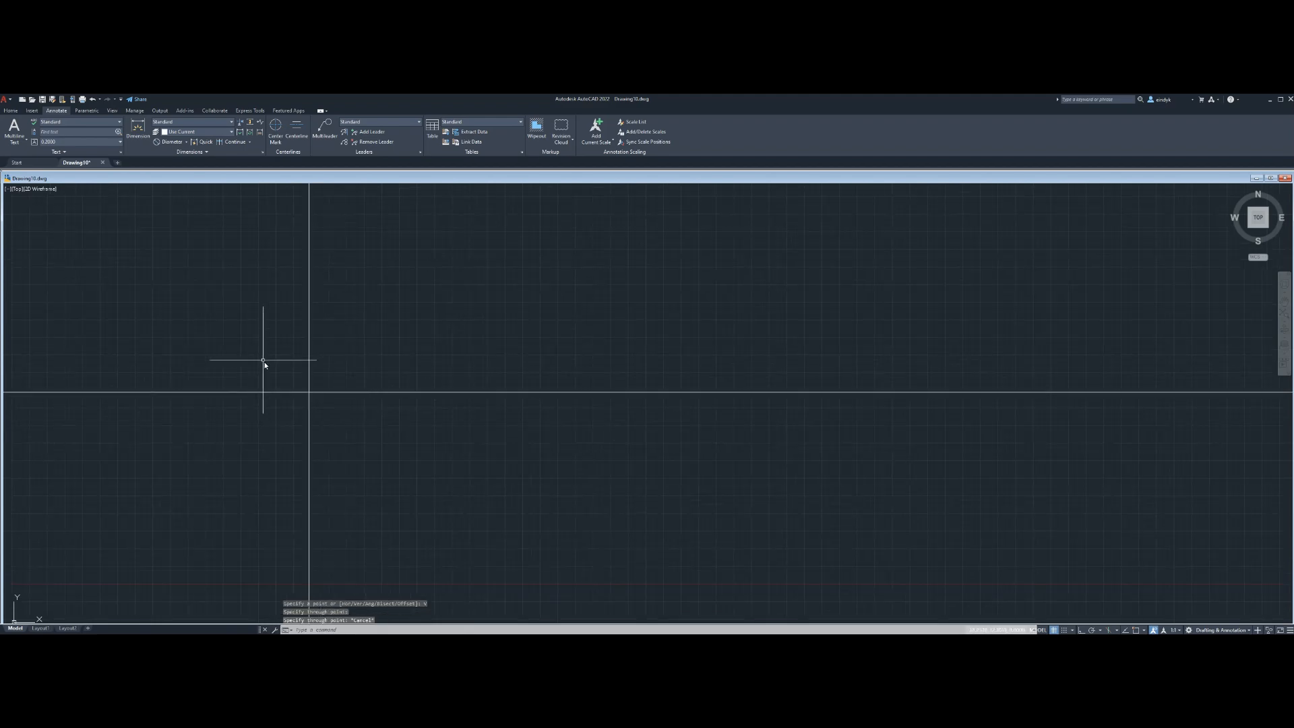
scroll(272, 357, "up", 3)
scroll(294, 347, "down", 2)
scroll(282, 350, "up", 2)
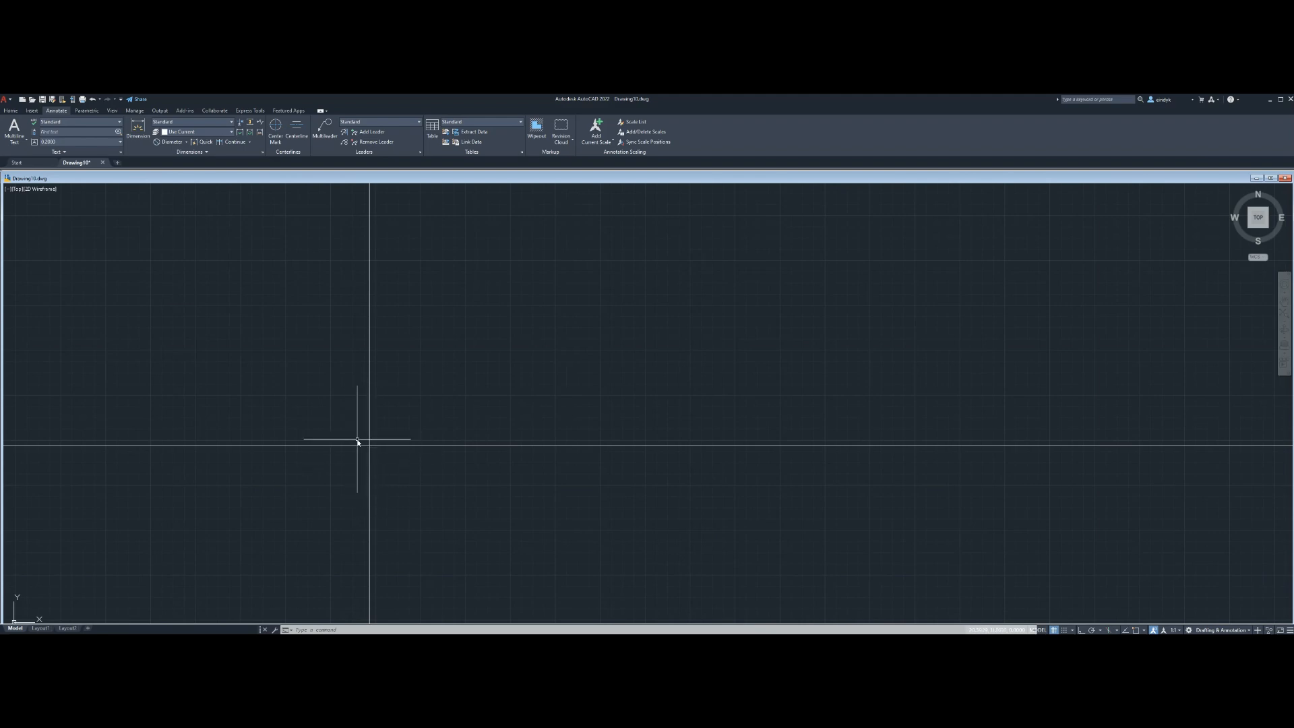
type("c")
key("Return")
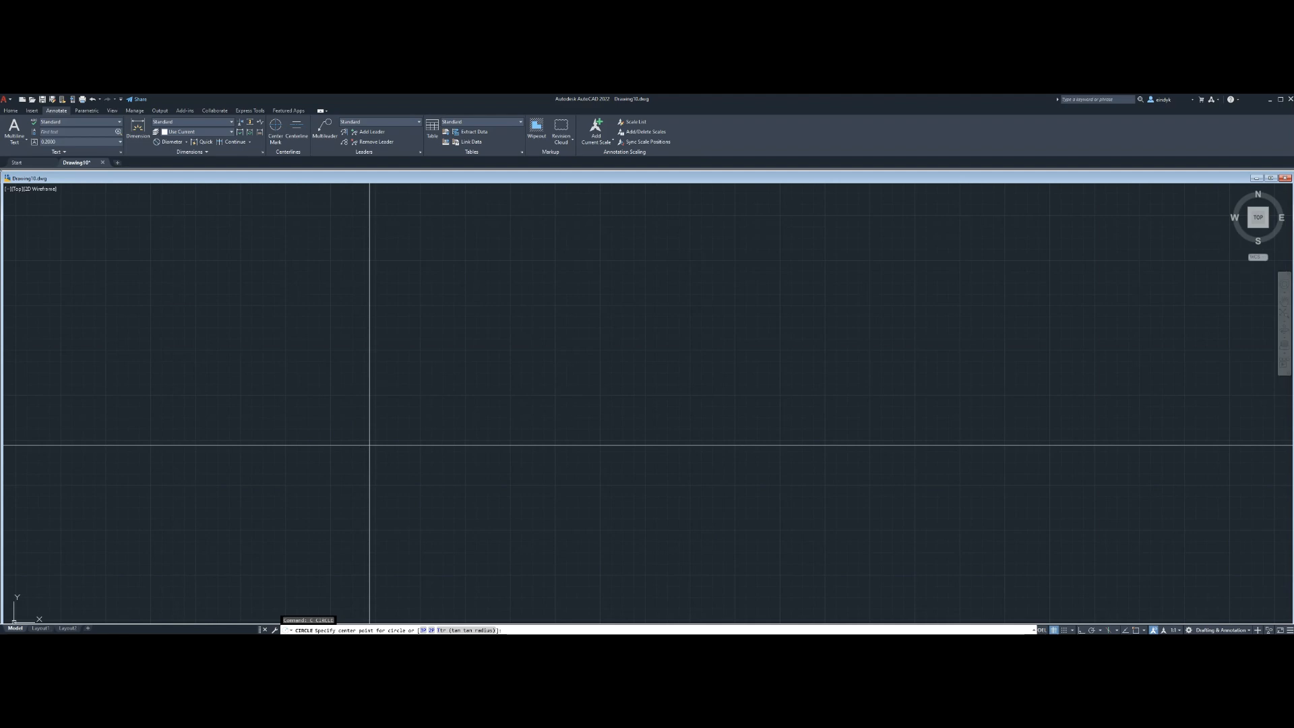
left_click(369, 444)
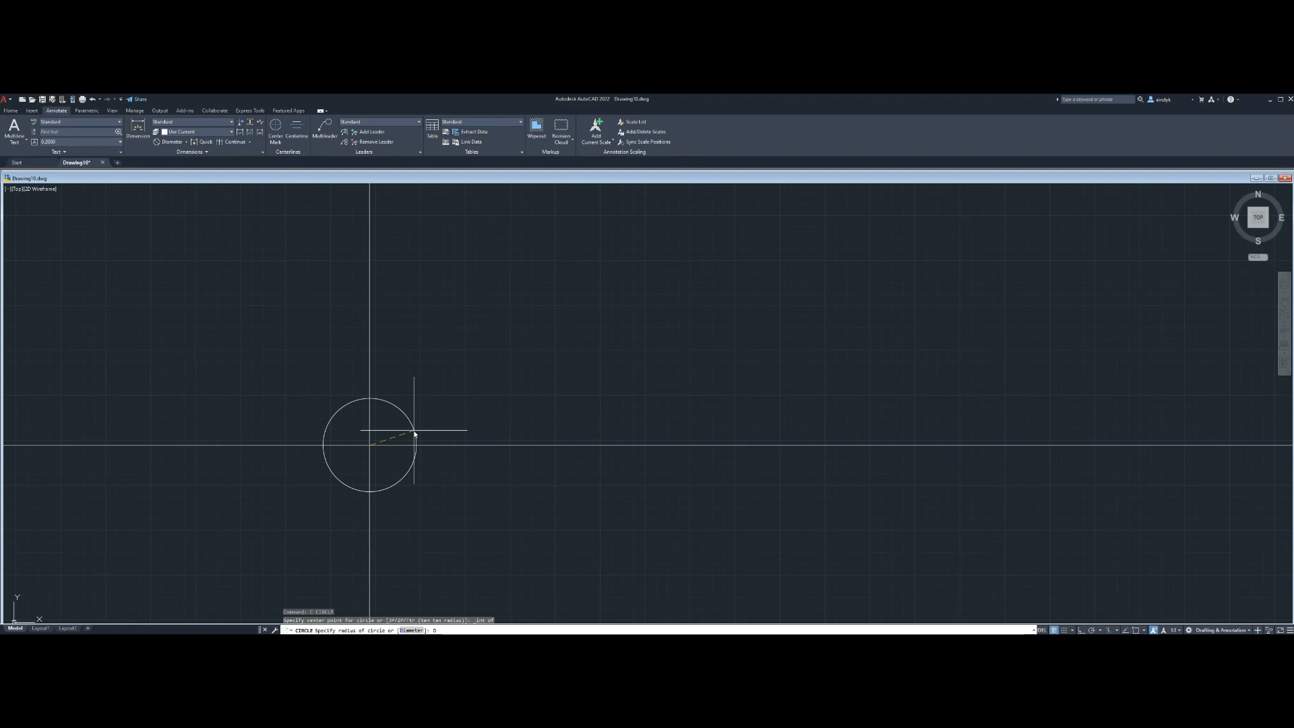
key("Return")
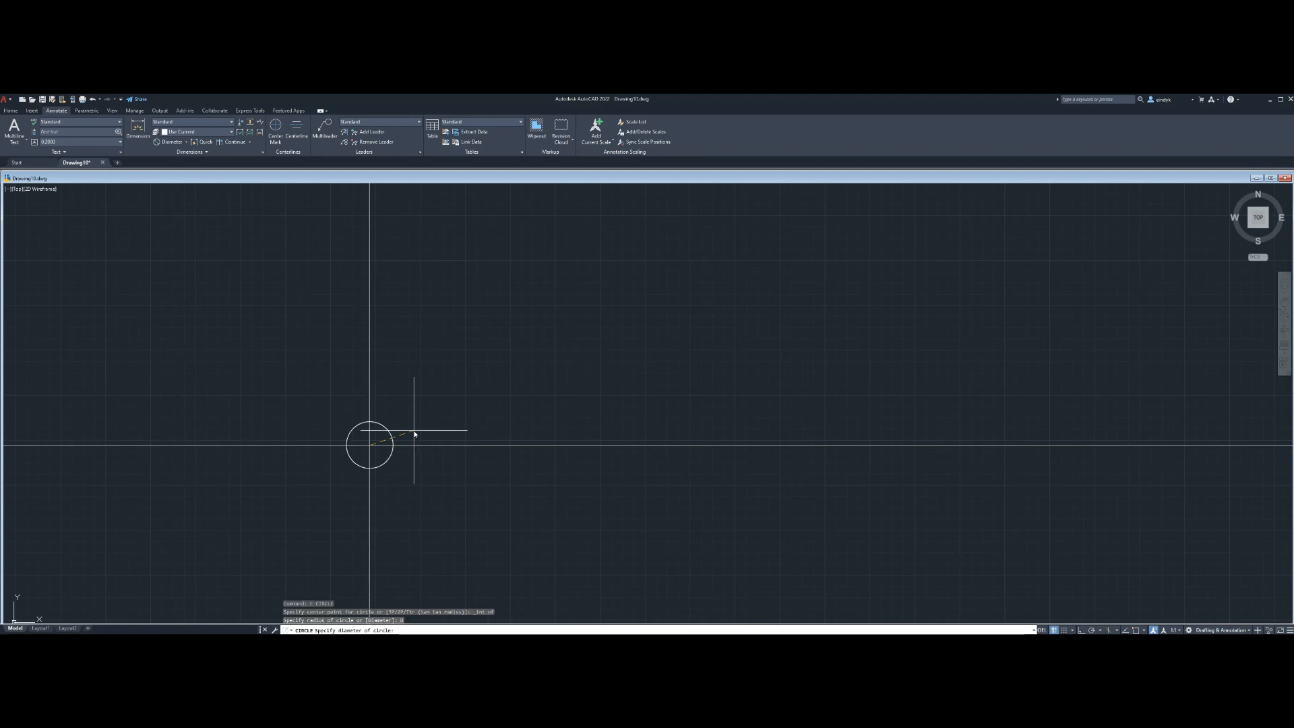
type("2")
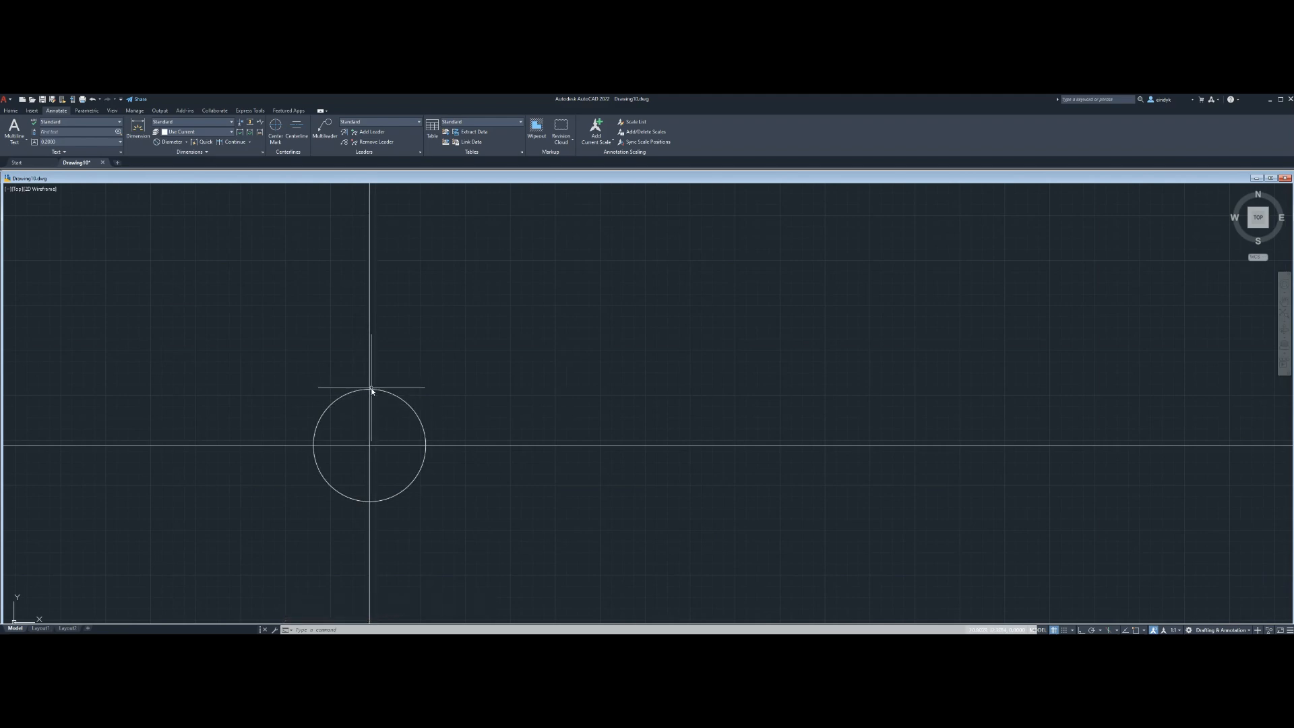
Draw a circle with a diameter of 1 centred where the vertical construction line meets the upper edge of the large circle
type("c")
key("Return")
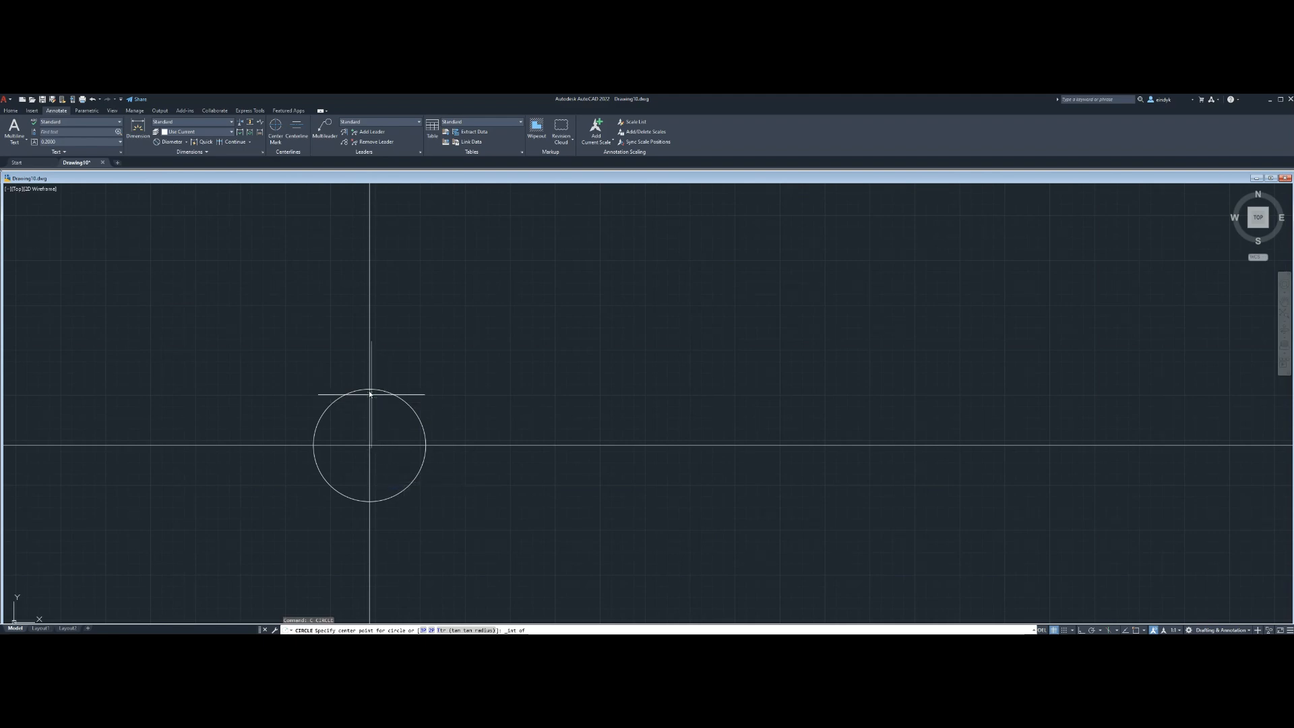
left_click(369, 389)
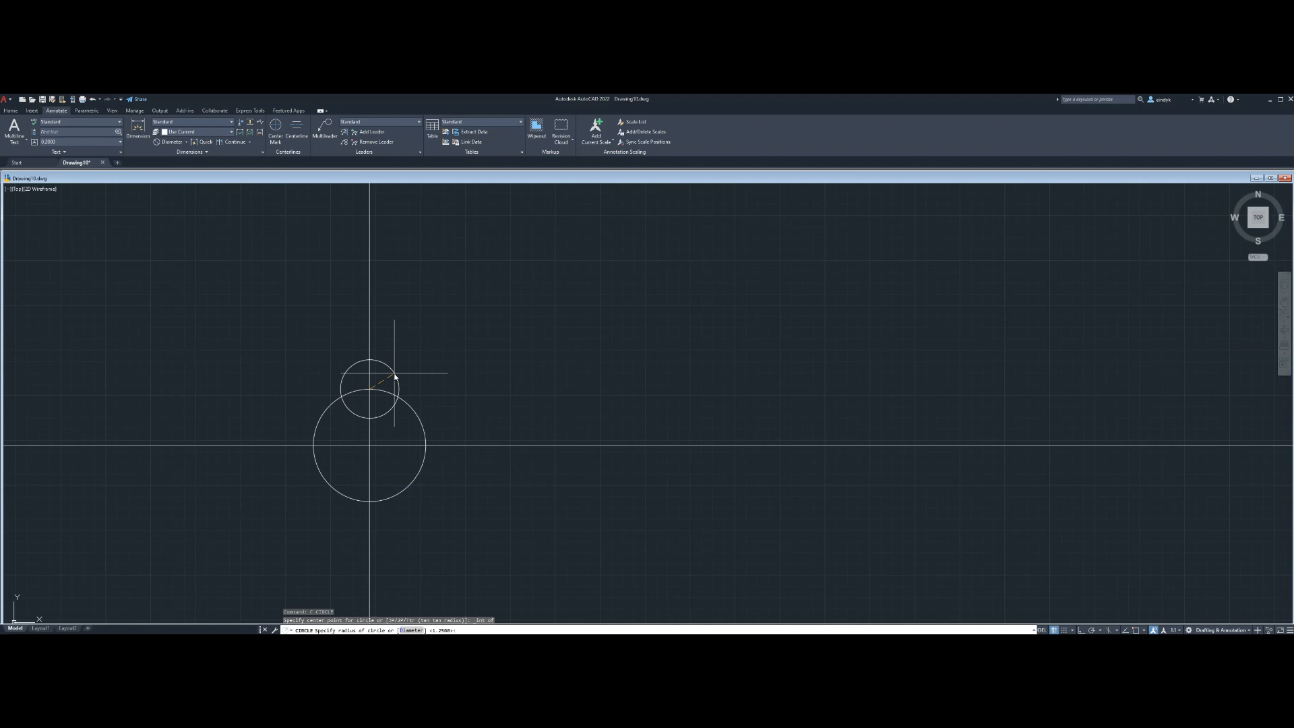
type("D")
key("Return")
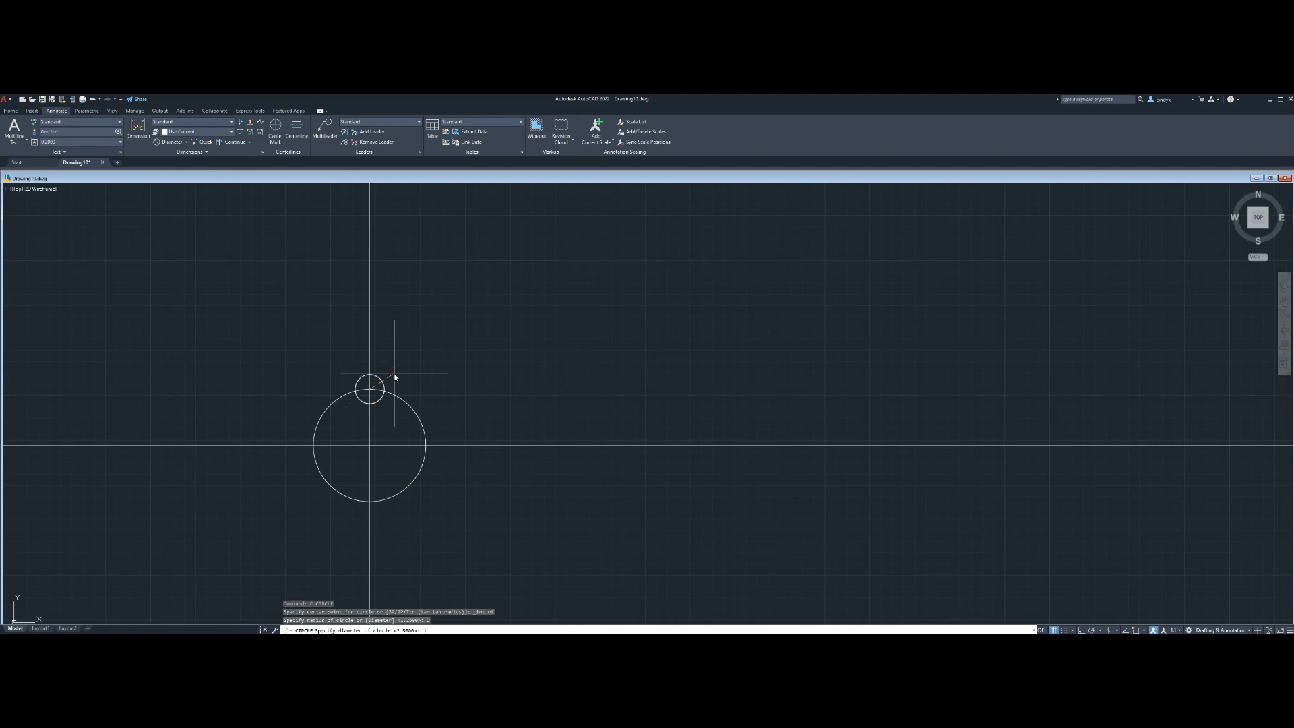
type("1")
key("Return")
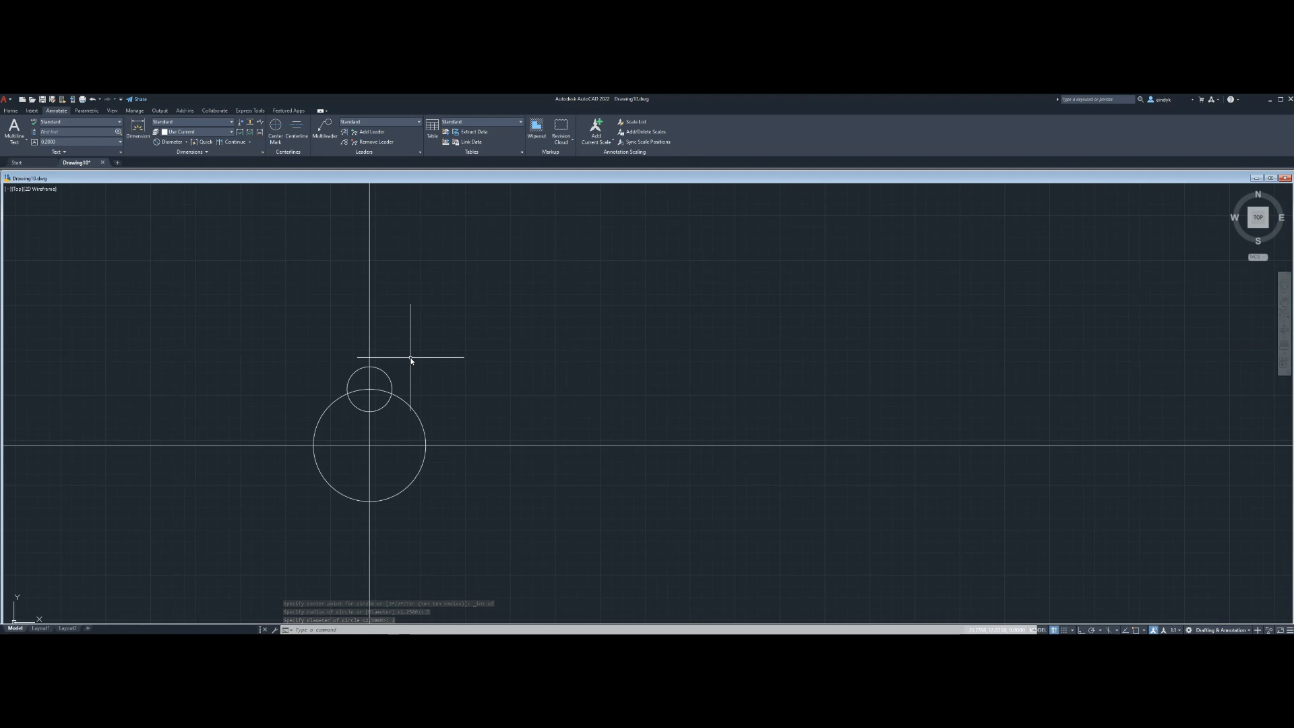
Offset the small circle outward by 0.25
type("OFF")
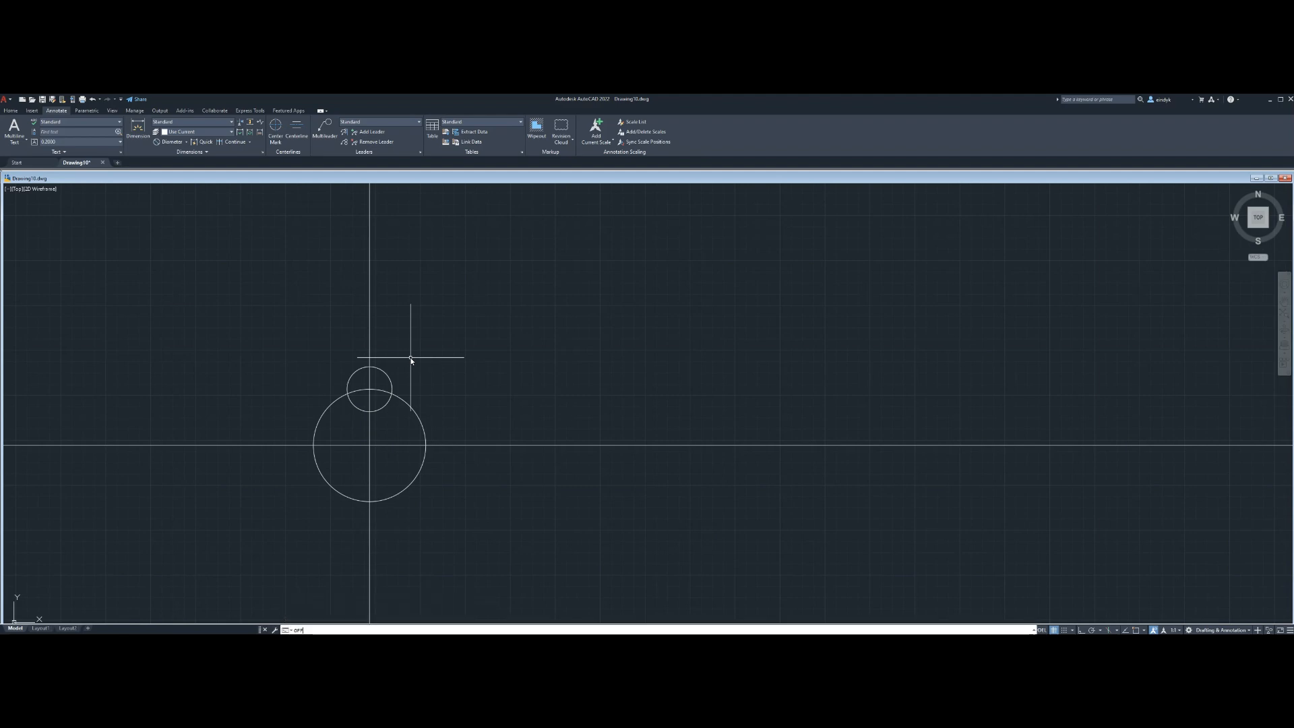
type("SET")
key("Return")
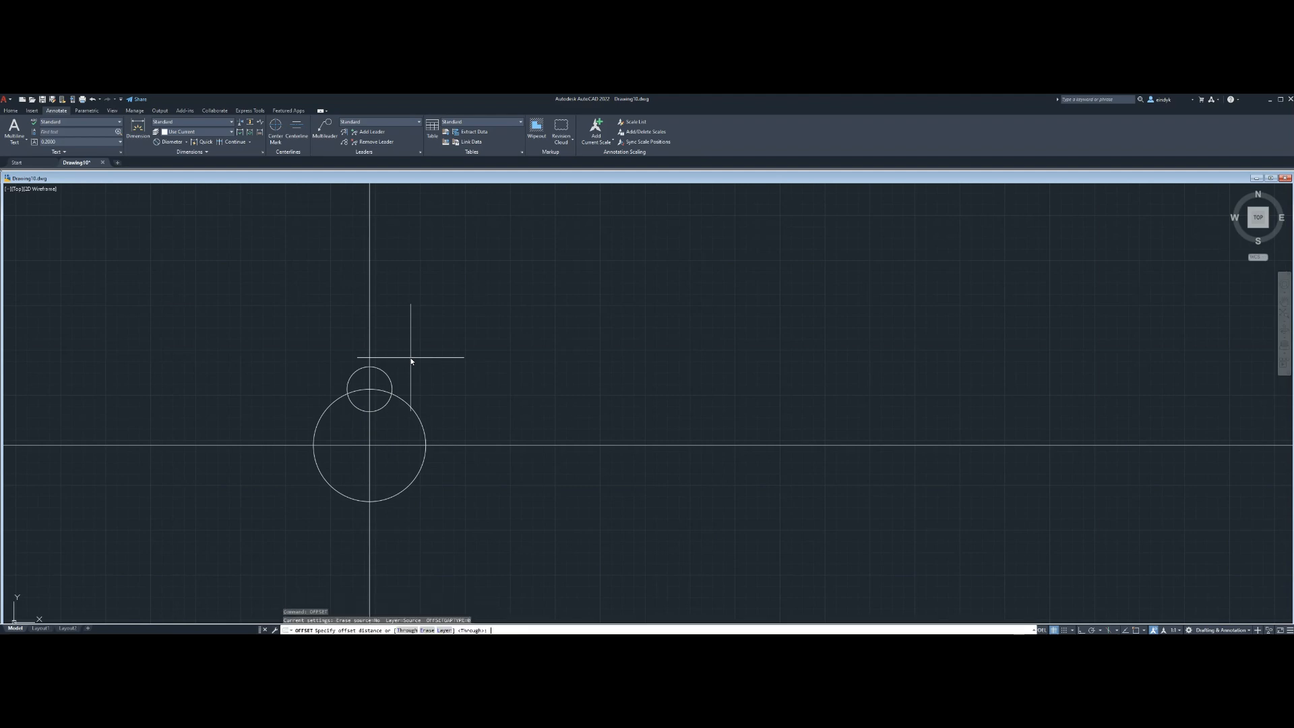
type(".25")
key("Return")
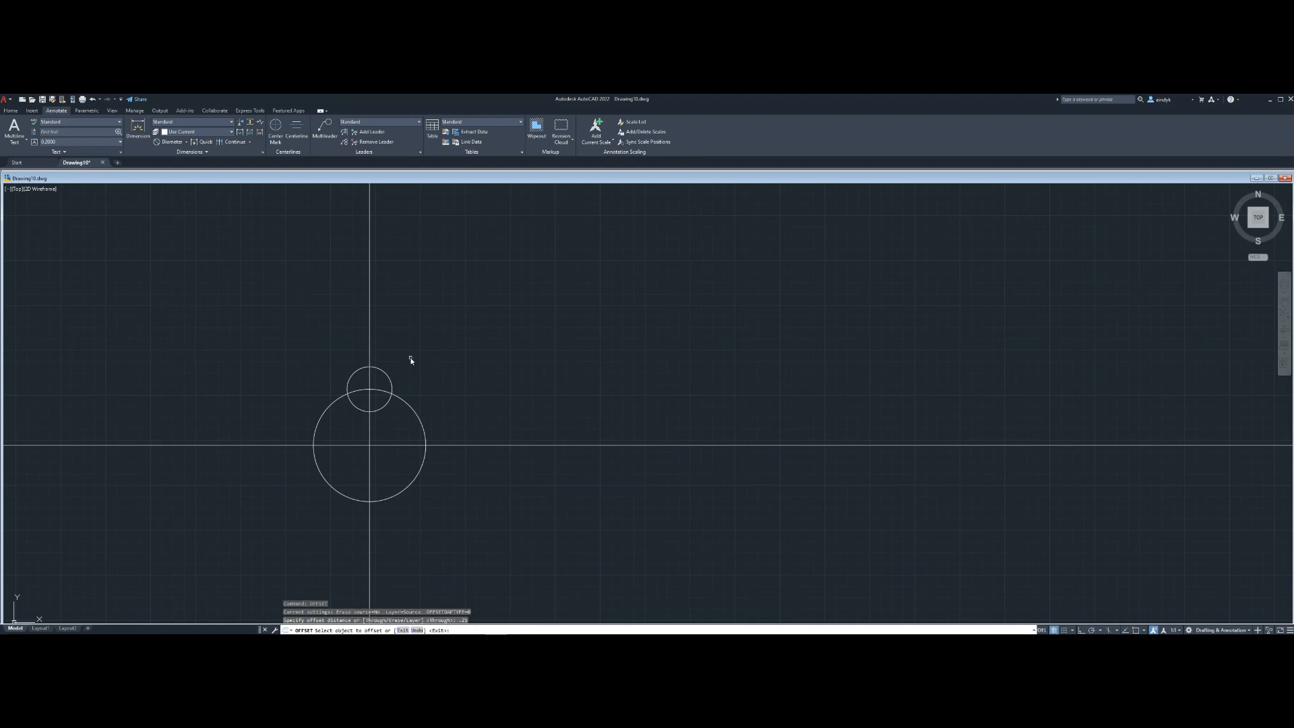
left_click(386, 371)
left_click(412, 364)
key("Escape")
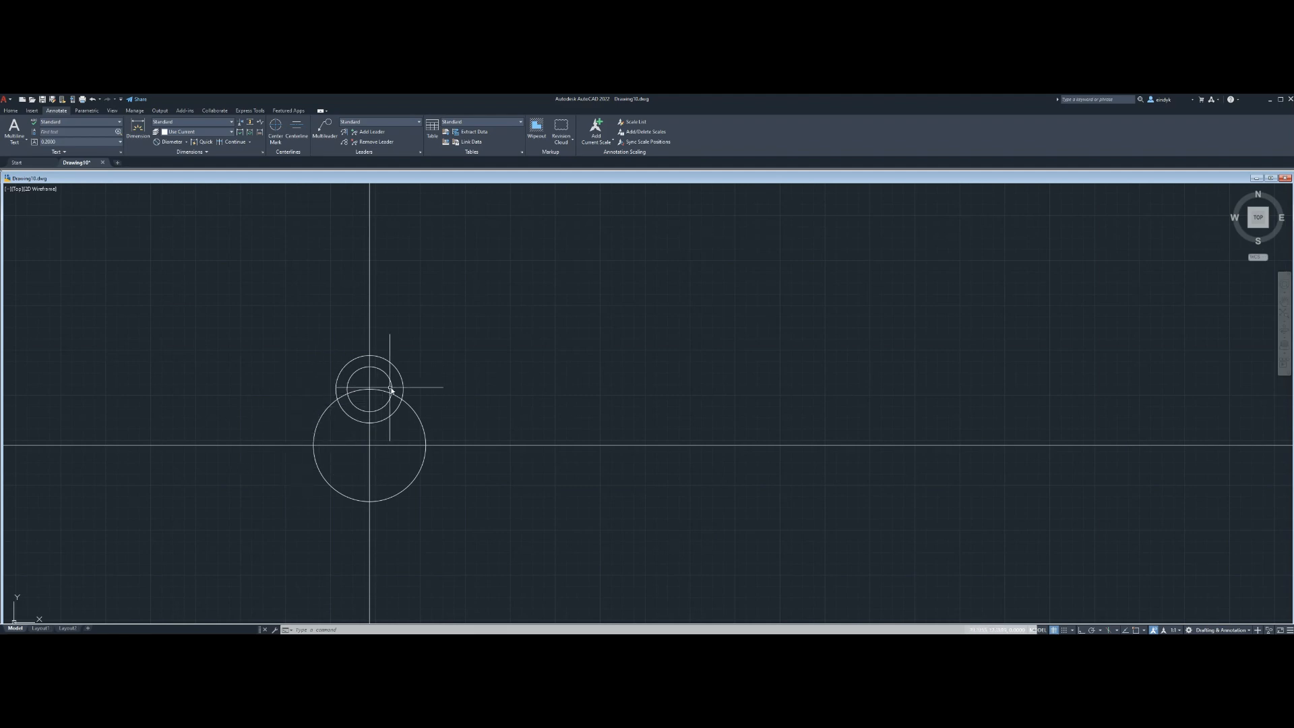
Create a polar array of the two small concentric circles around the intersection of the construction lines
type("ARRAY")
key("Return")
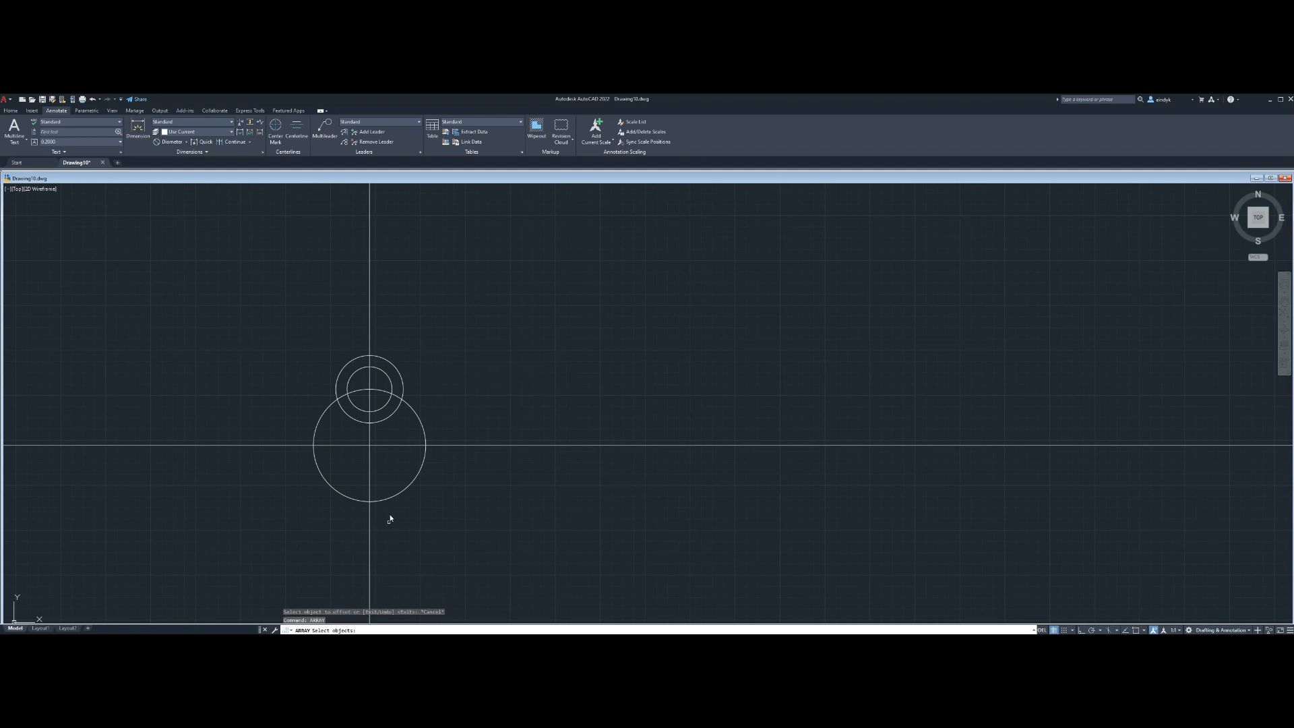
left_click(408, 377)
left_click(384, 376)
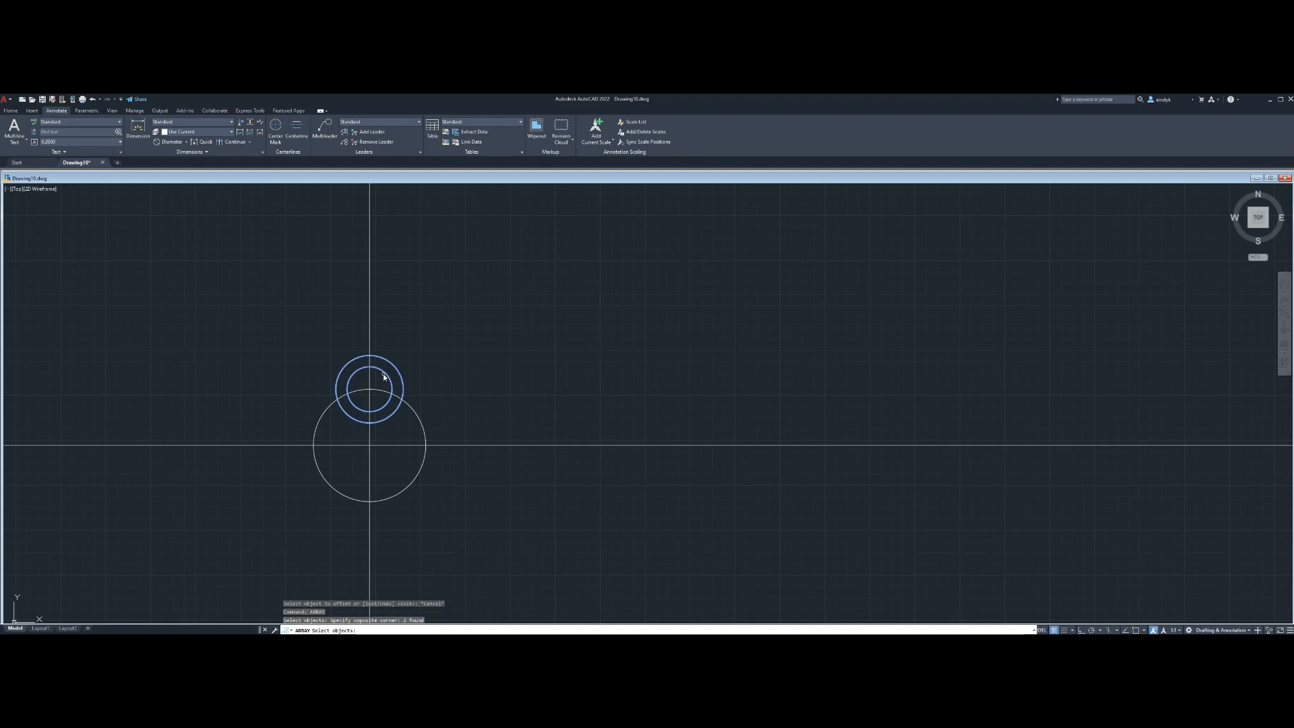
key("Return")
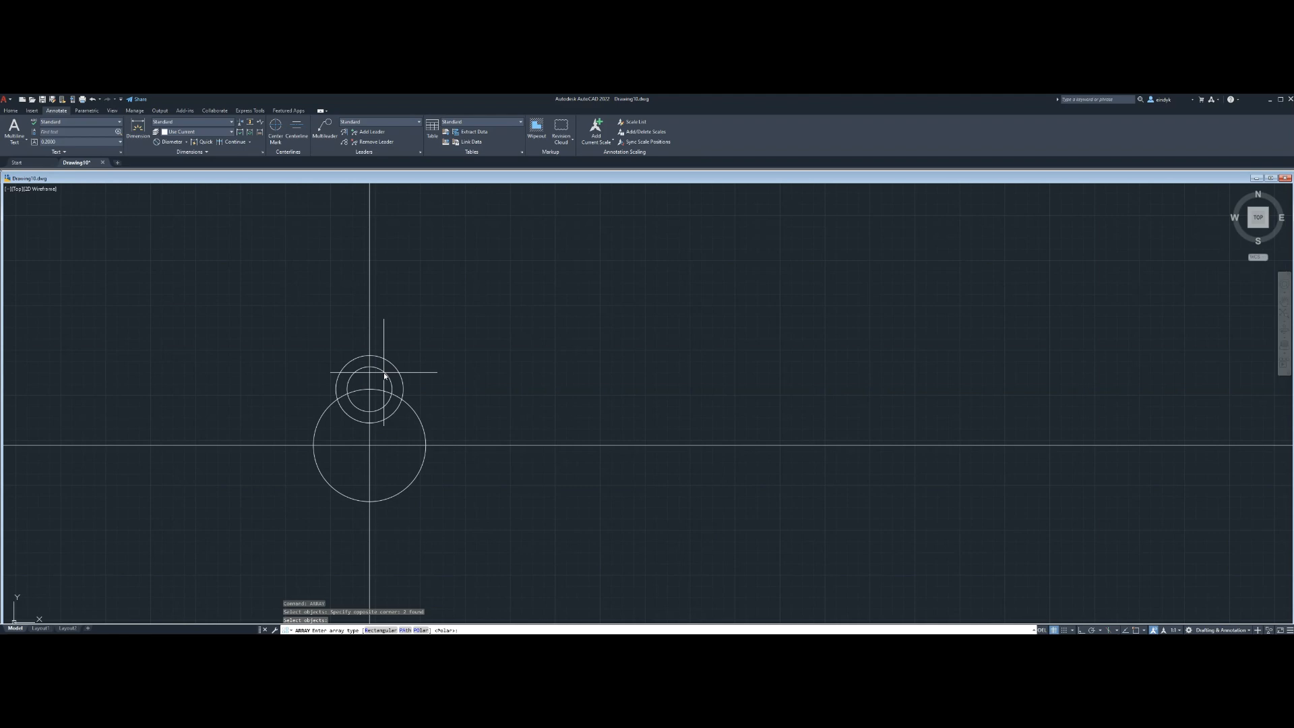
key("Return")
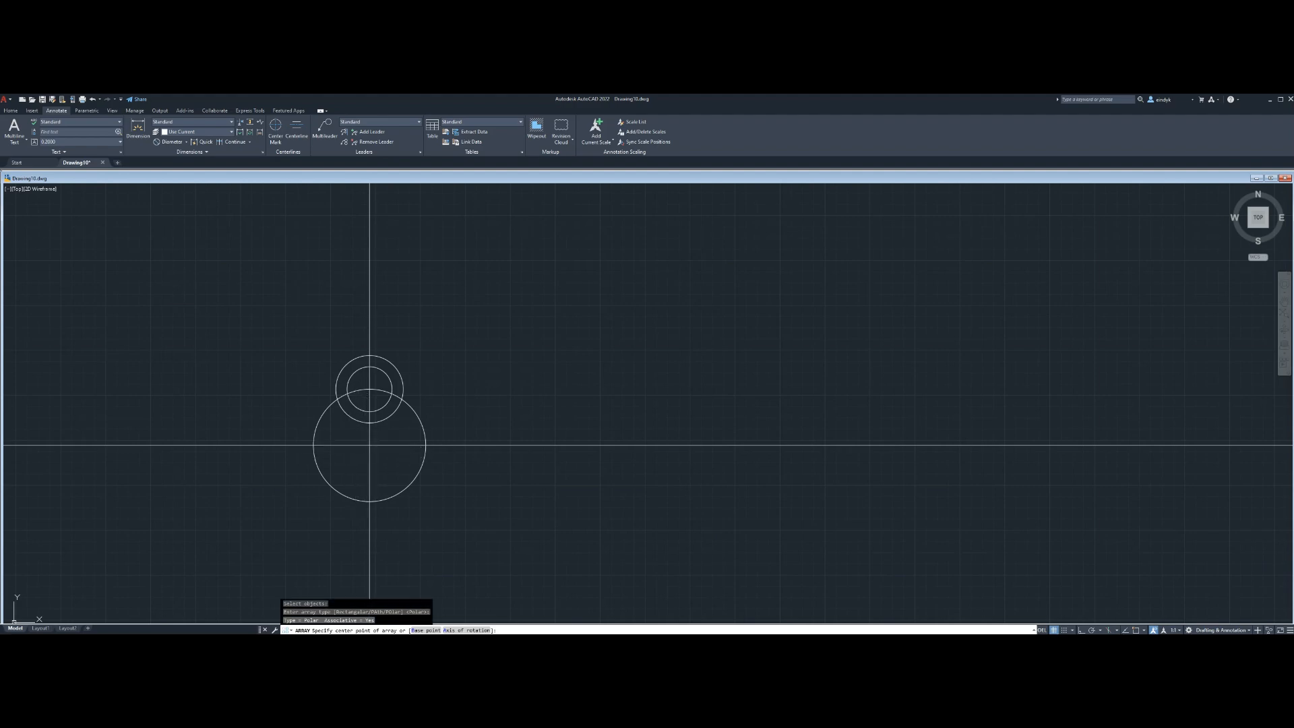
left_click(369, 445)
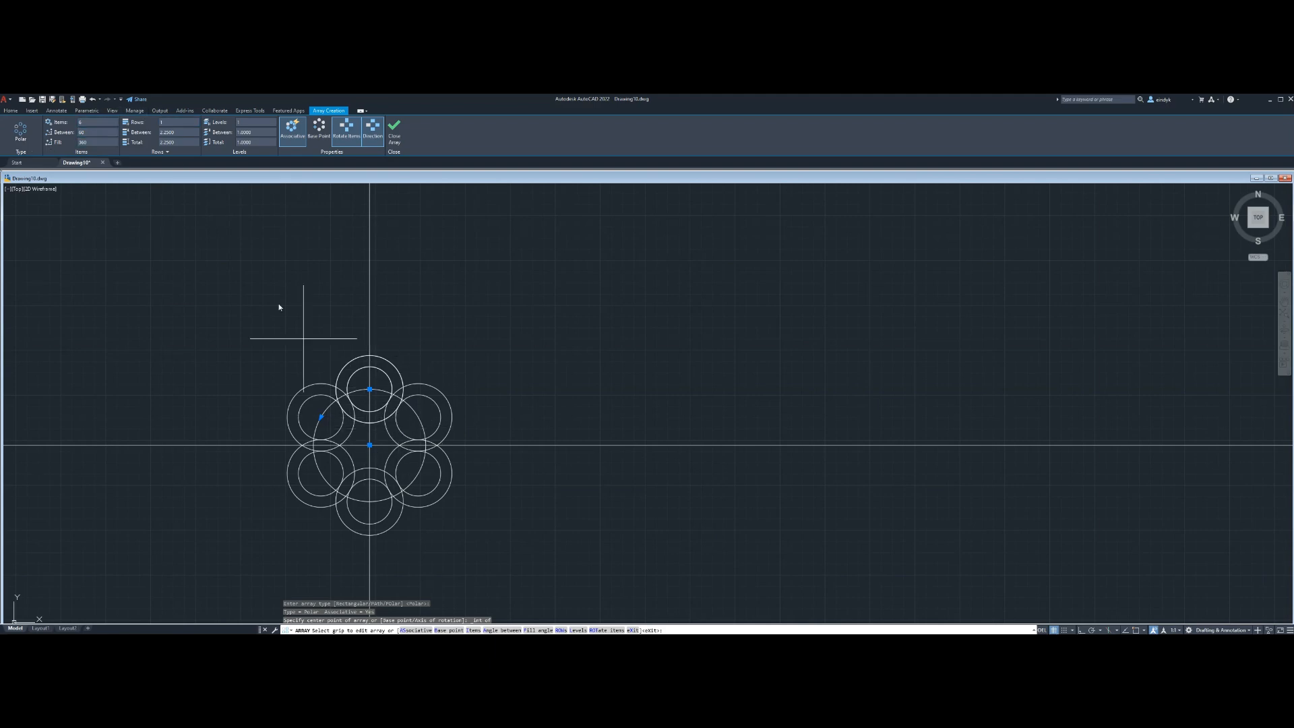
Set the angle between the array items to 45 degrees and finish the polar array
left_click(81, 134)
key("Return")
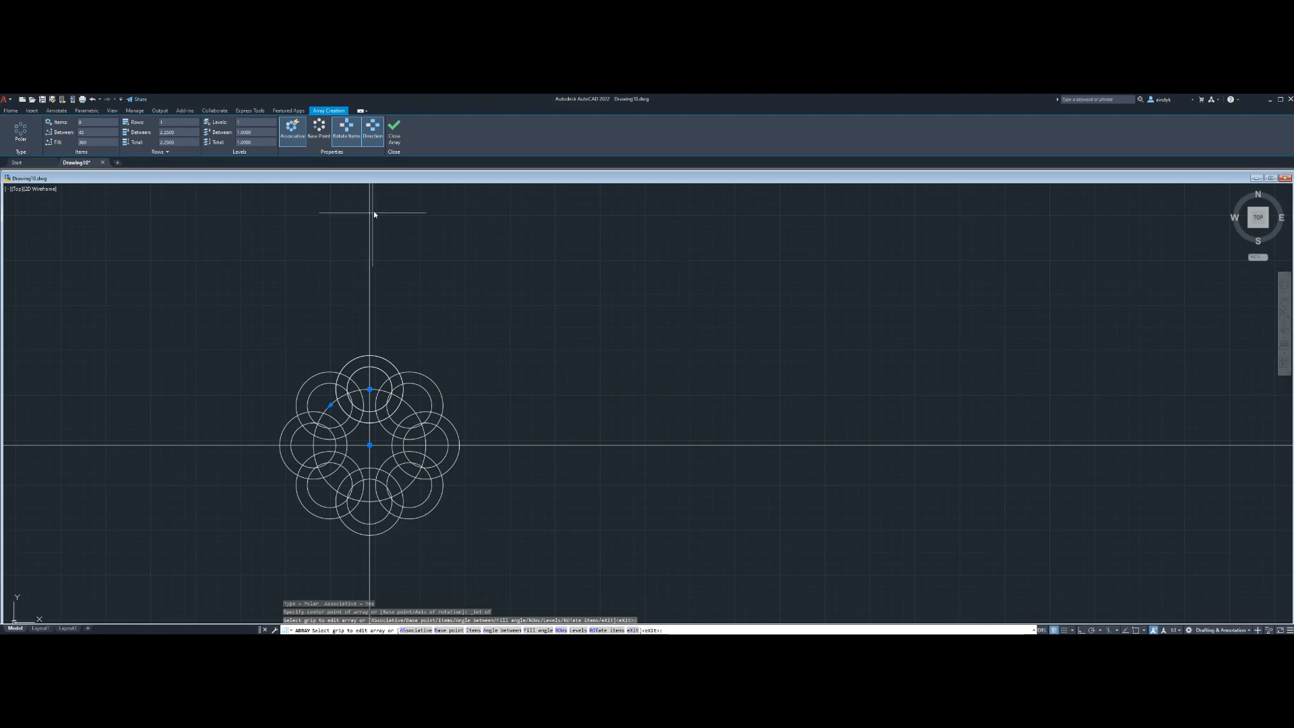
left_click(396, 135)
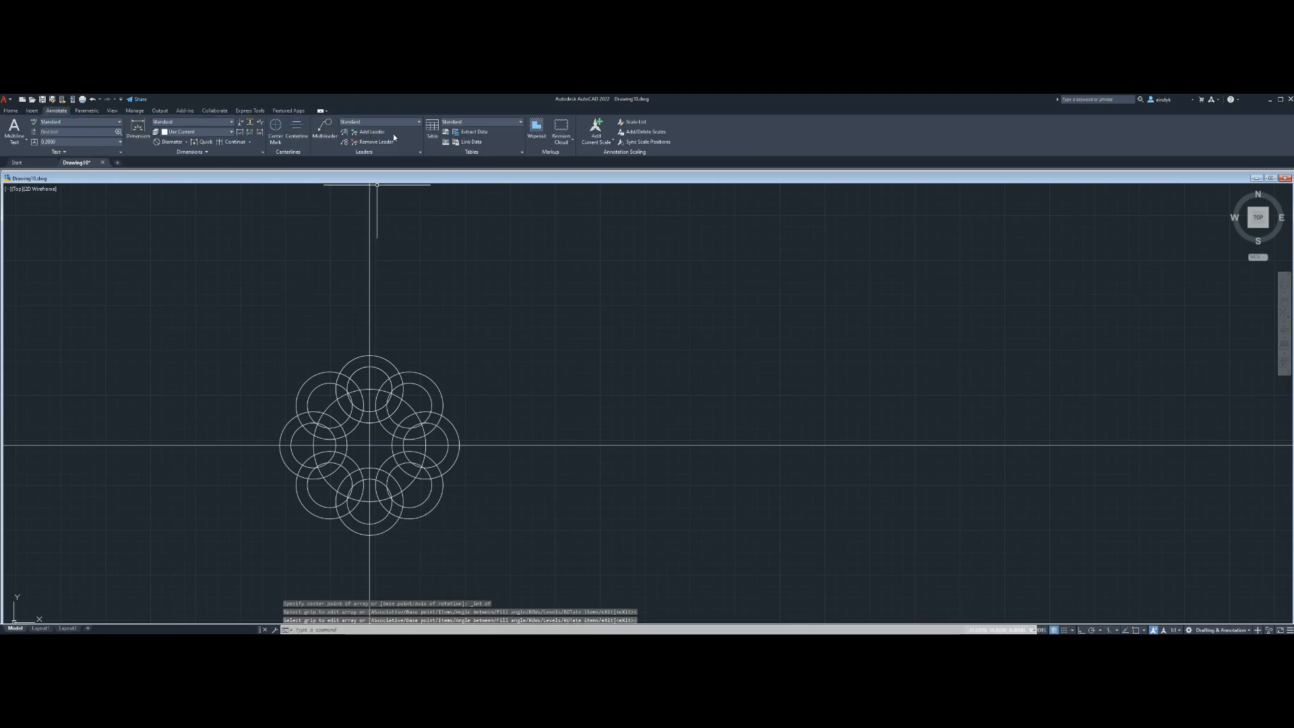
Explode the polar array of rings into separate circles
scroll(374, 544, "up", 3)
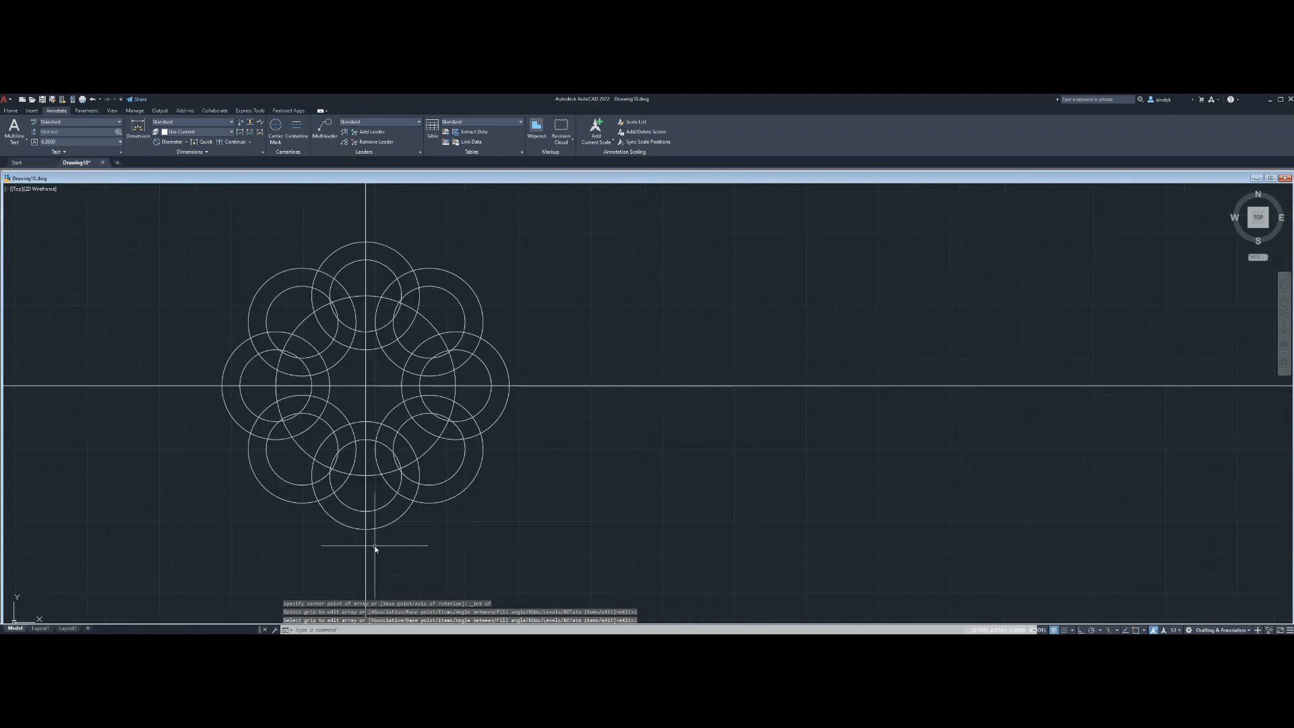
scroll(390, 476, "down", 1)
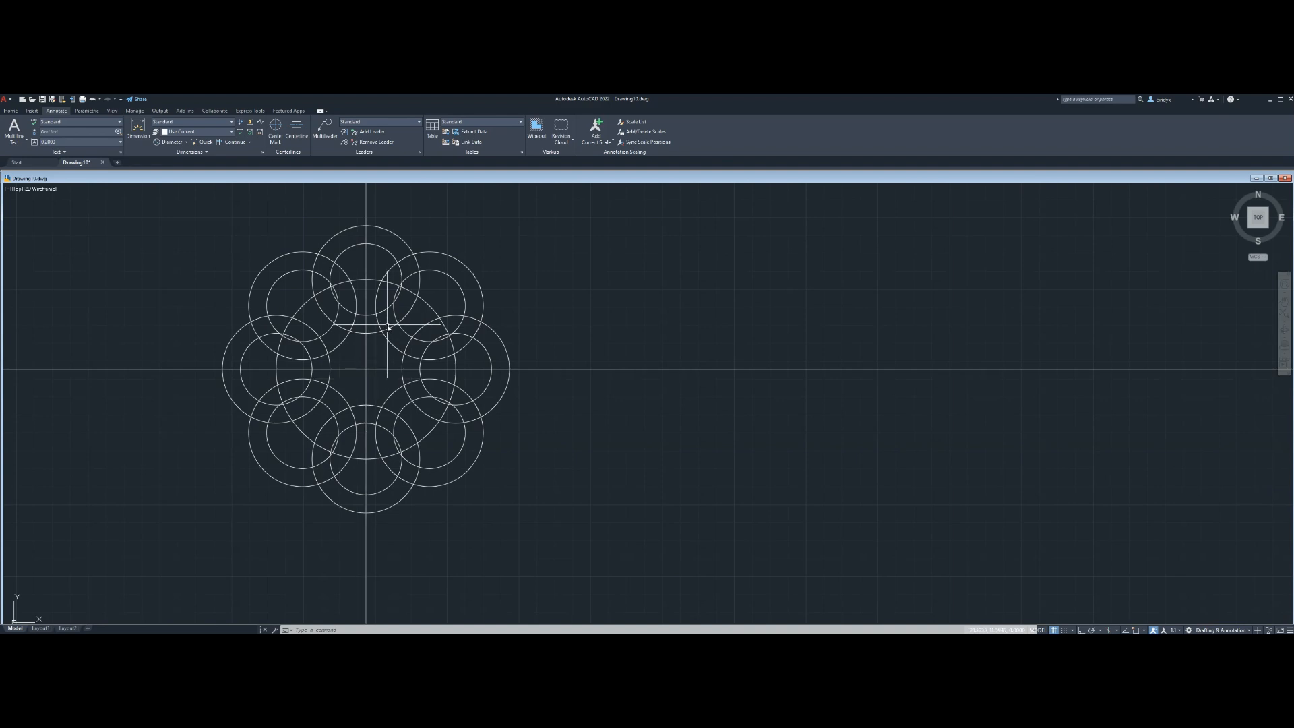
type("EX")
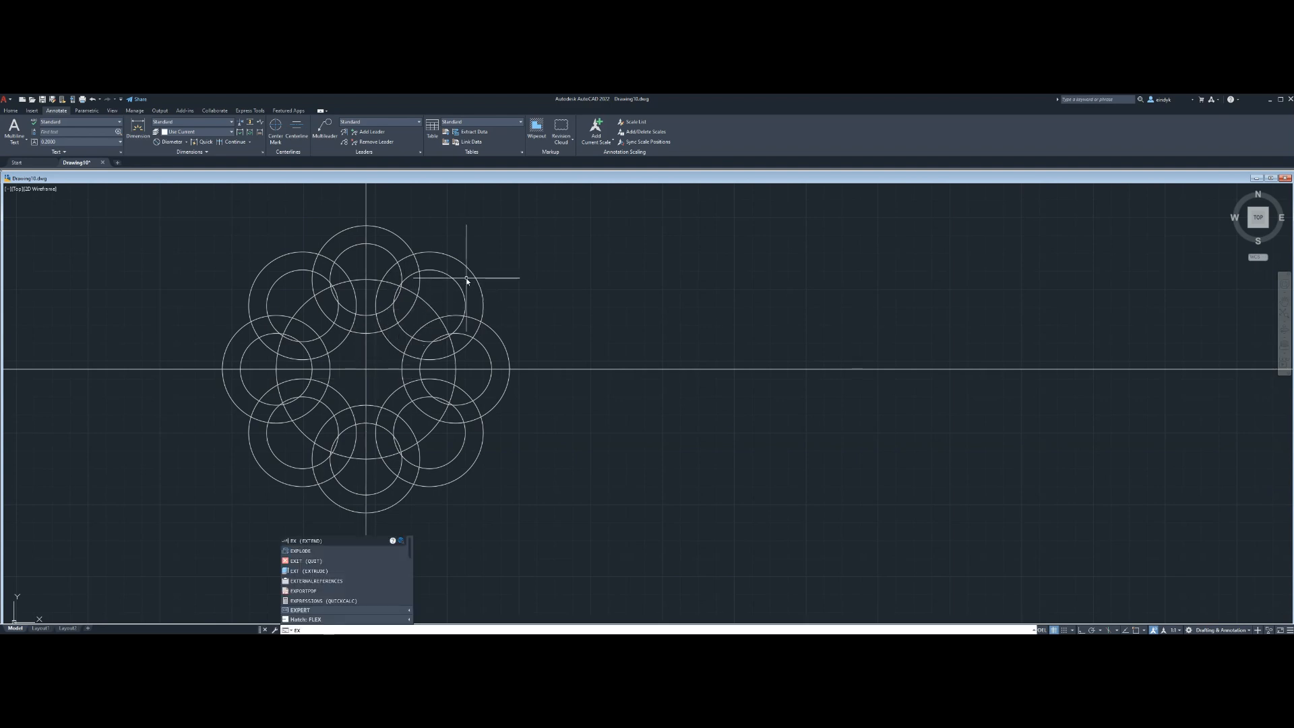
key("Down")
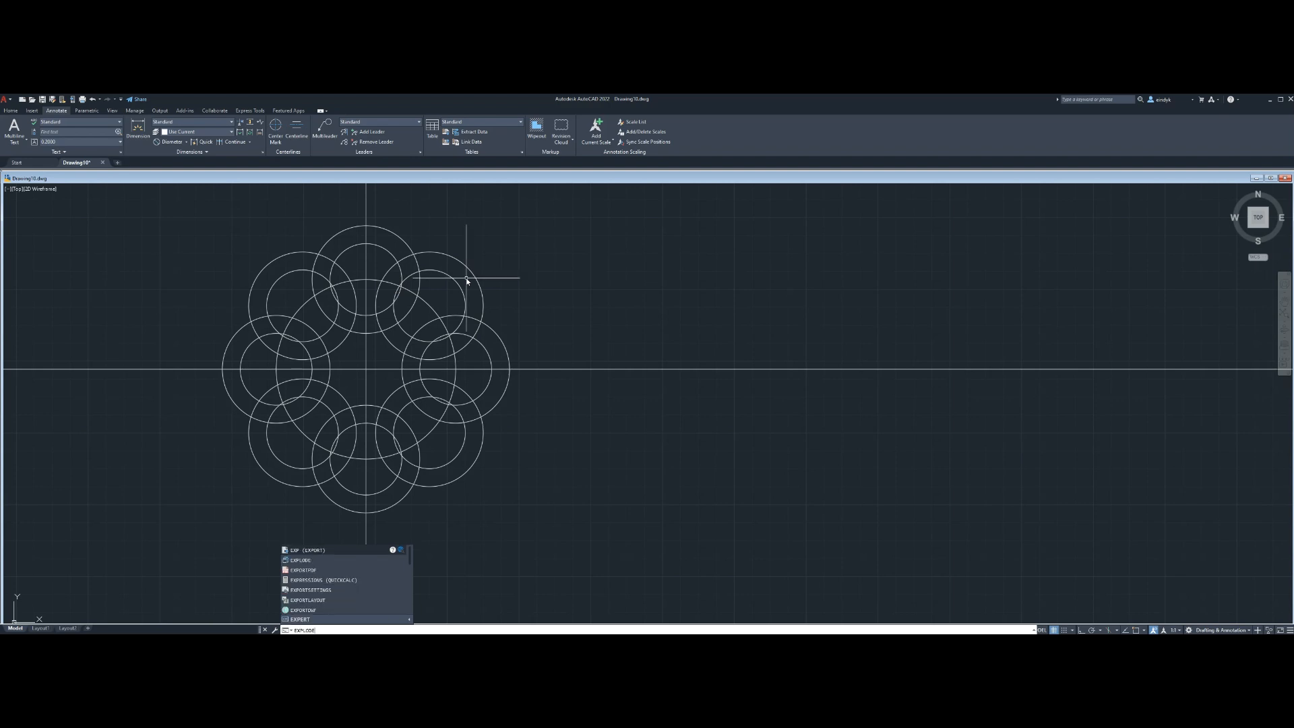
key("Return")
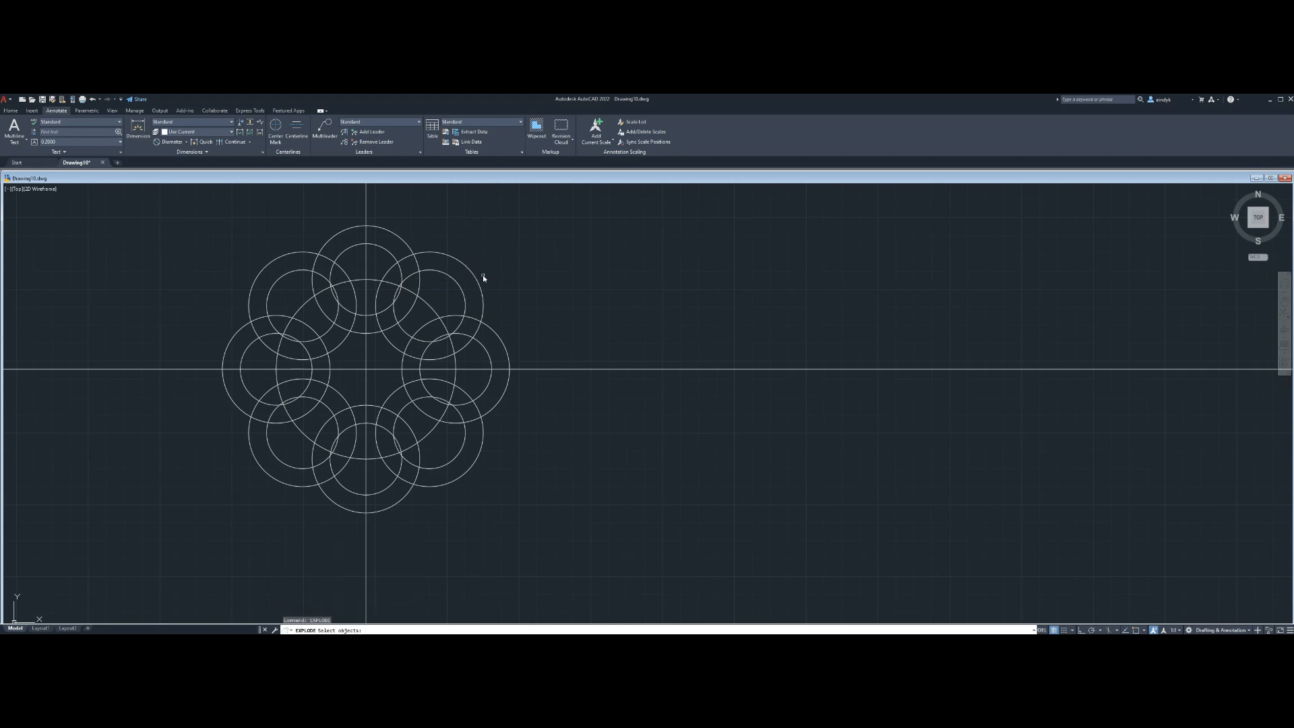
left_click(477, 281)
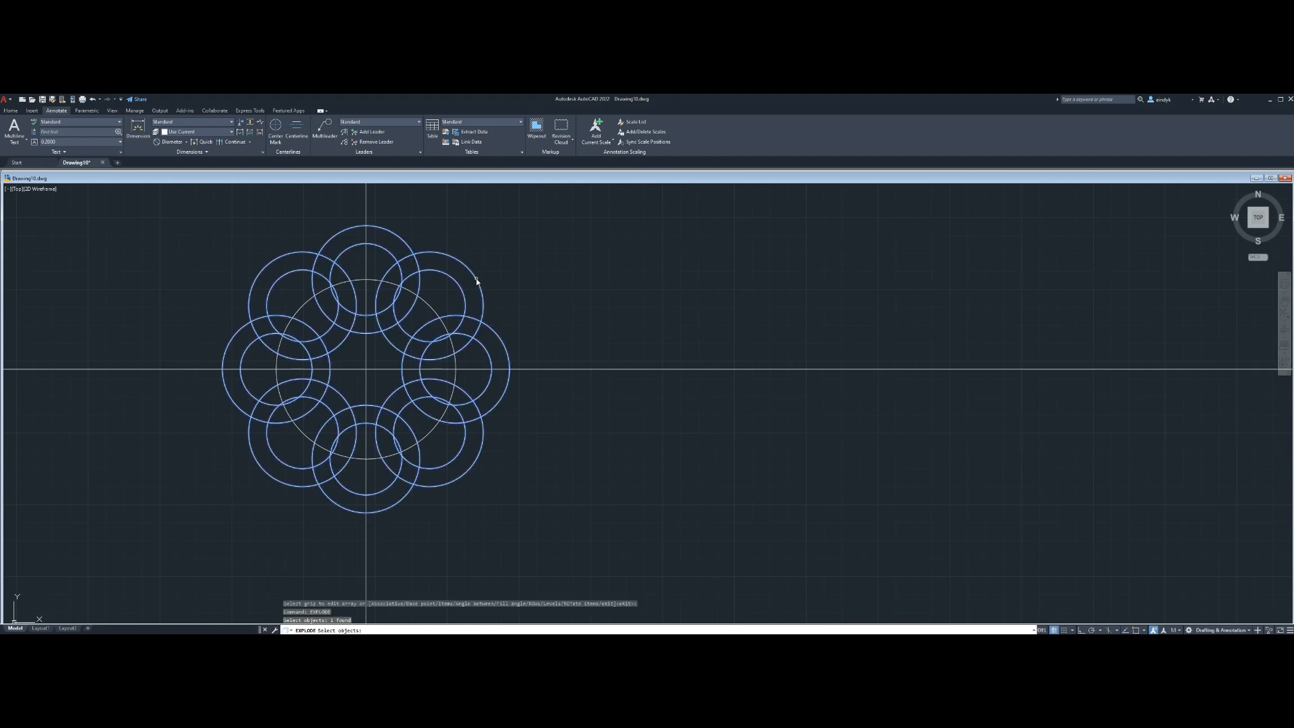
key("Return")
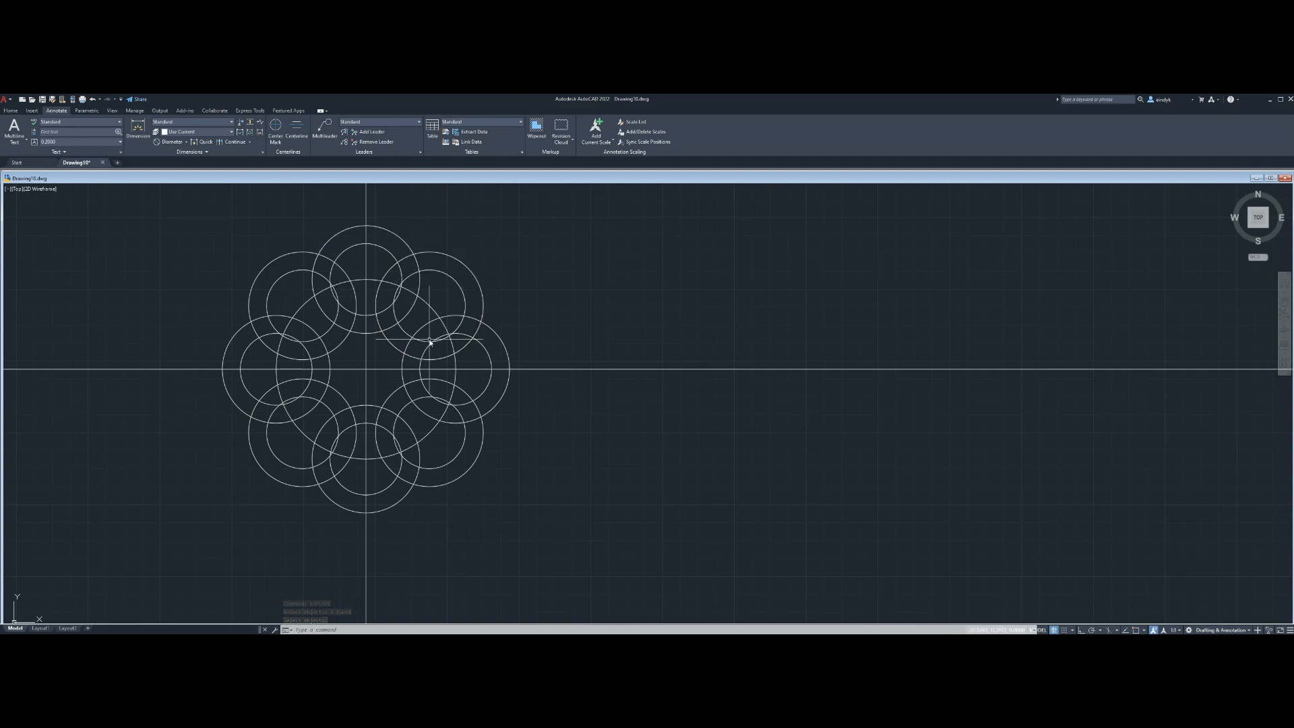
Trim the arc of the upper-left ring's outer circle where it passes beneath the top ring
type("TRIM")
key("Return")
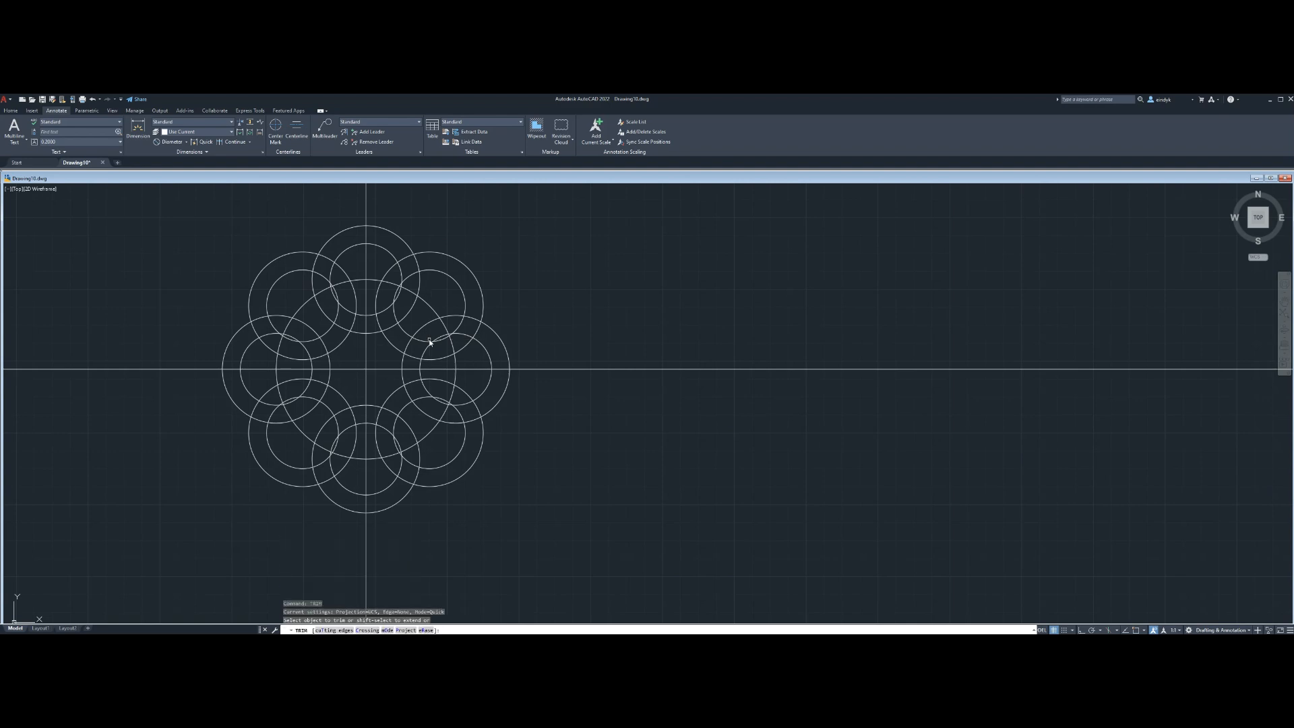
left_click(429, 342)
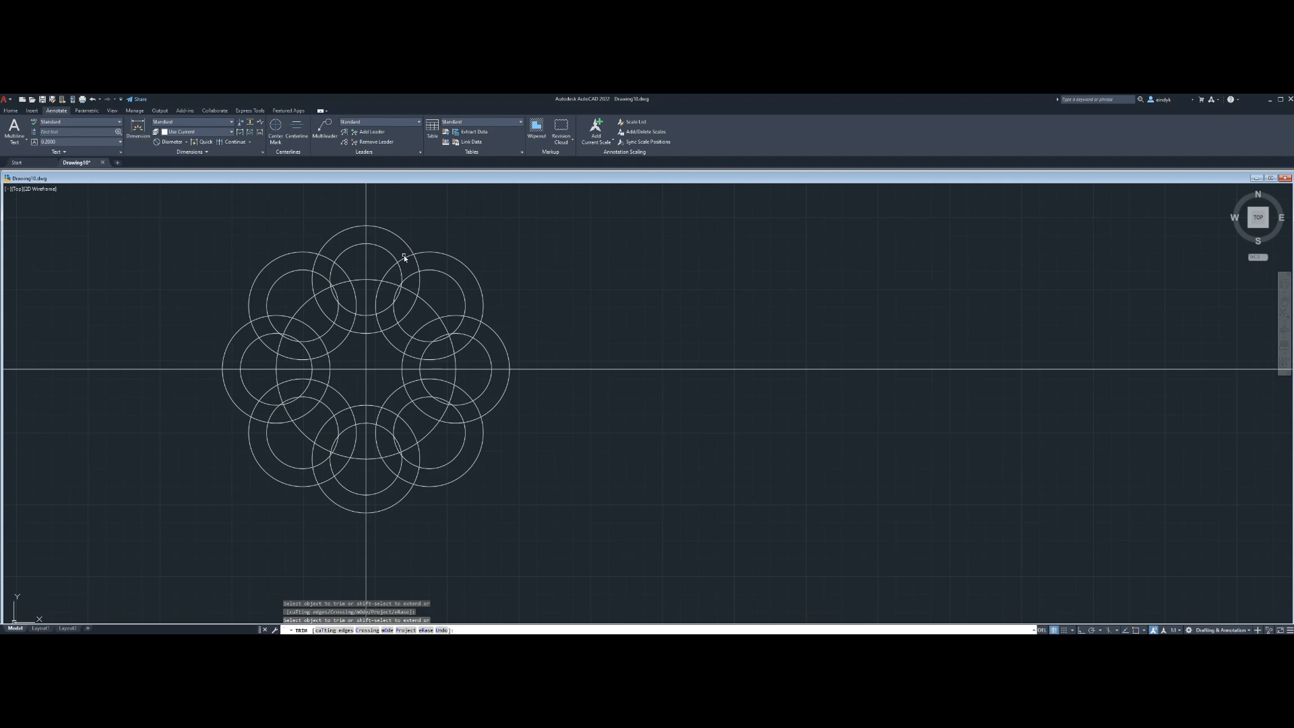
left_click(325, 253)
key("Escape")
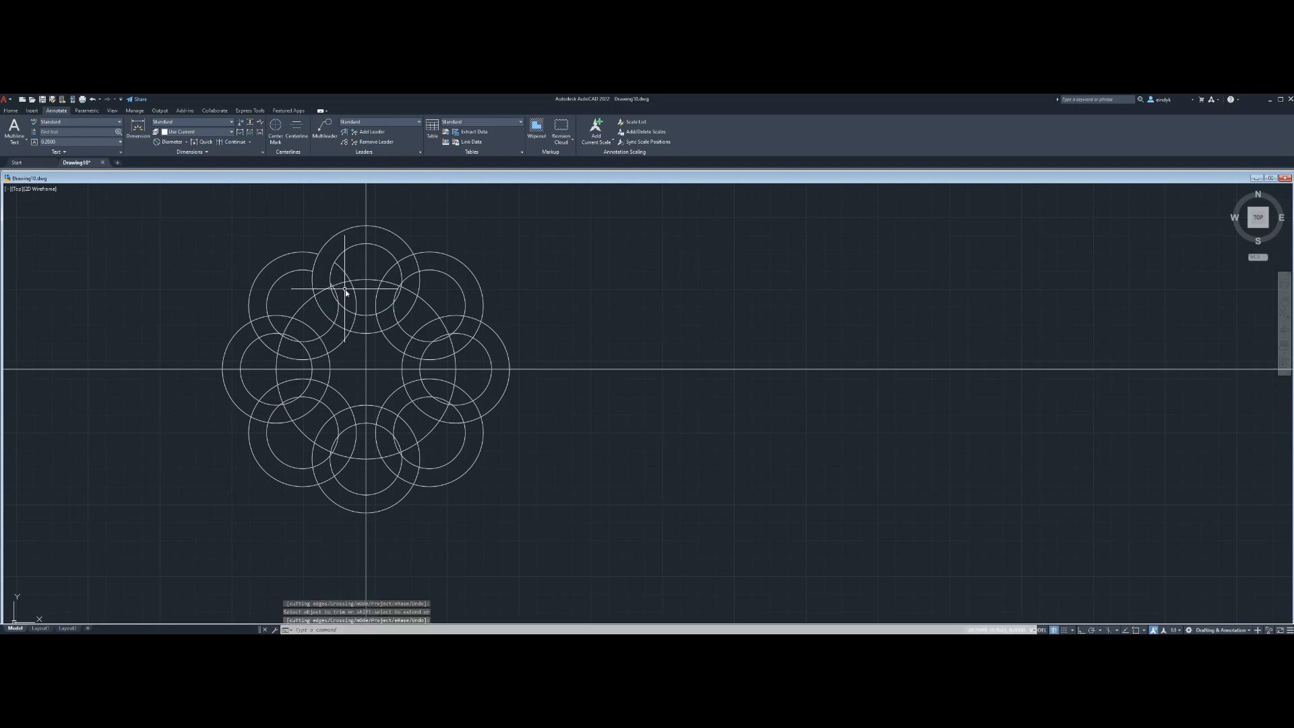
Erase the large 2.5-diameter circle running through the centres of the rings
left_click(362, 281)
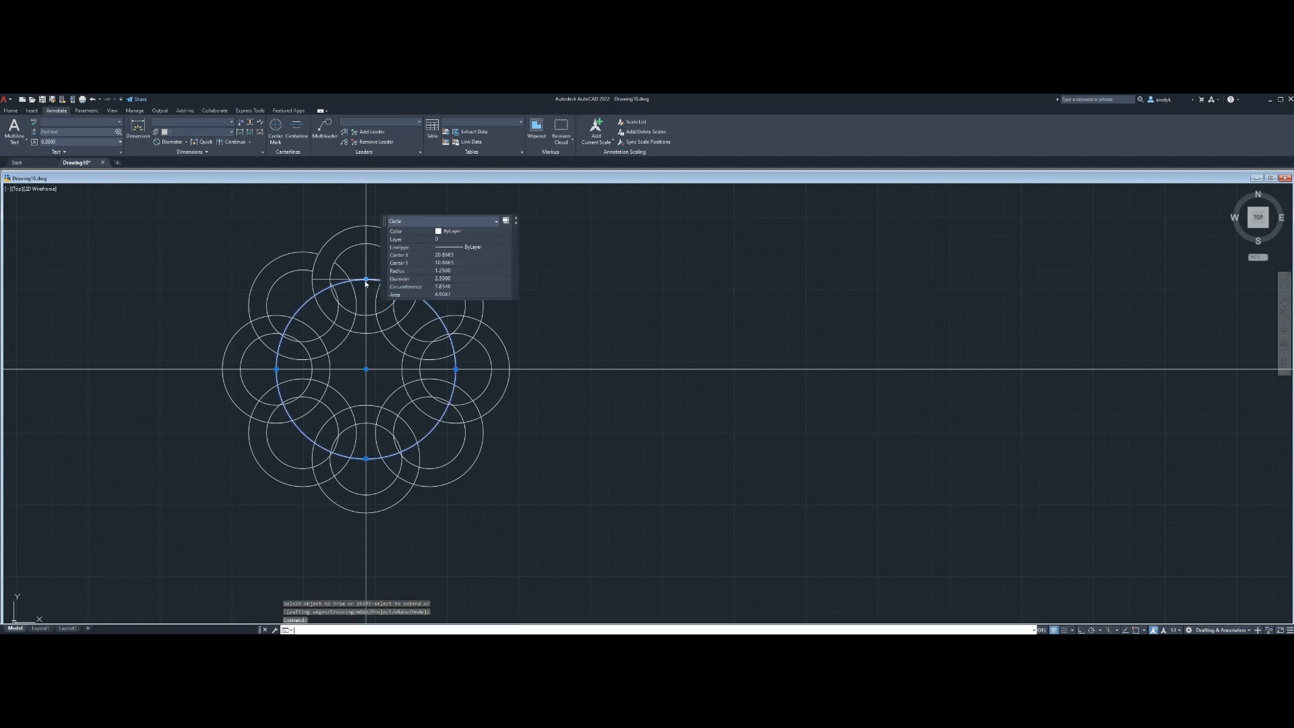
type("e")
key("Return")
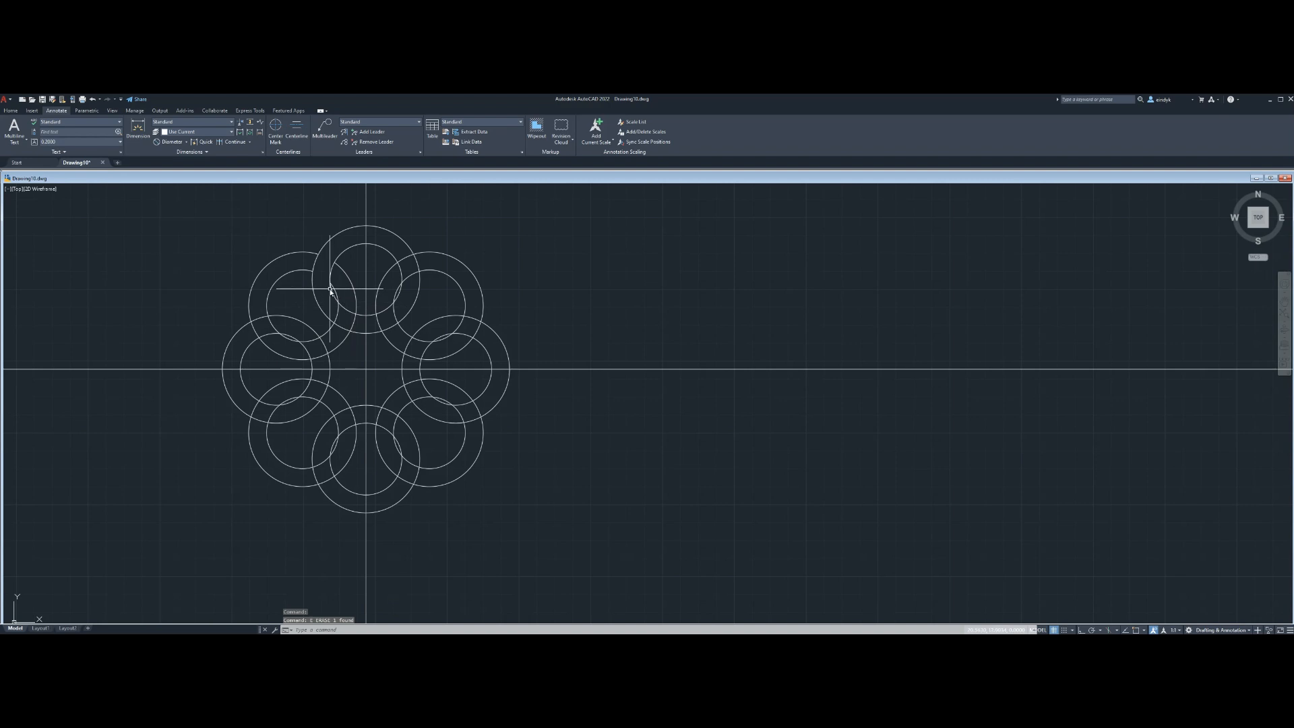
Trim the overlapping arcs where the top ring crosses the upper-left and upper-right rings so they interlock
type("tr")
key("Return")
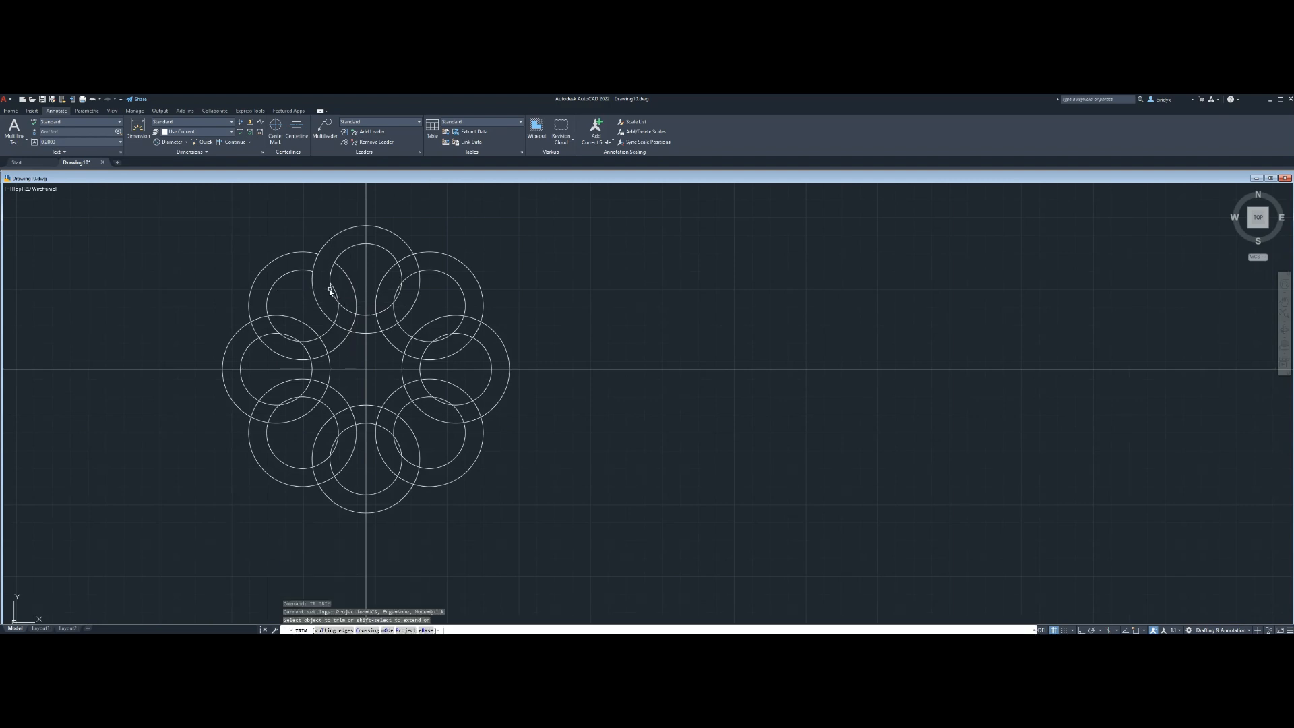
left_click(330, 290)
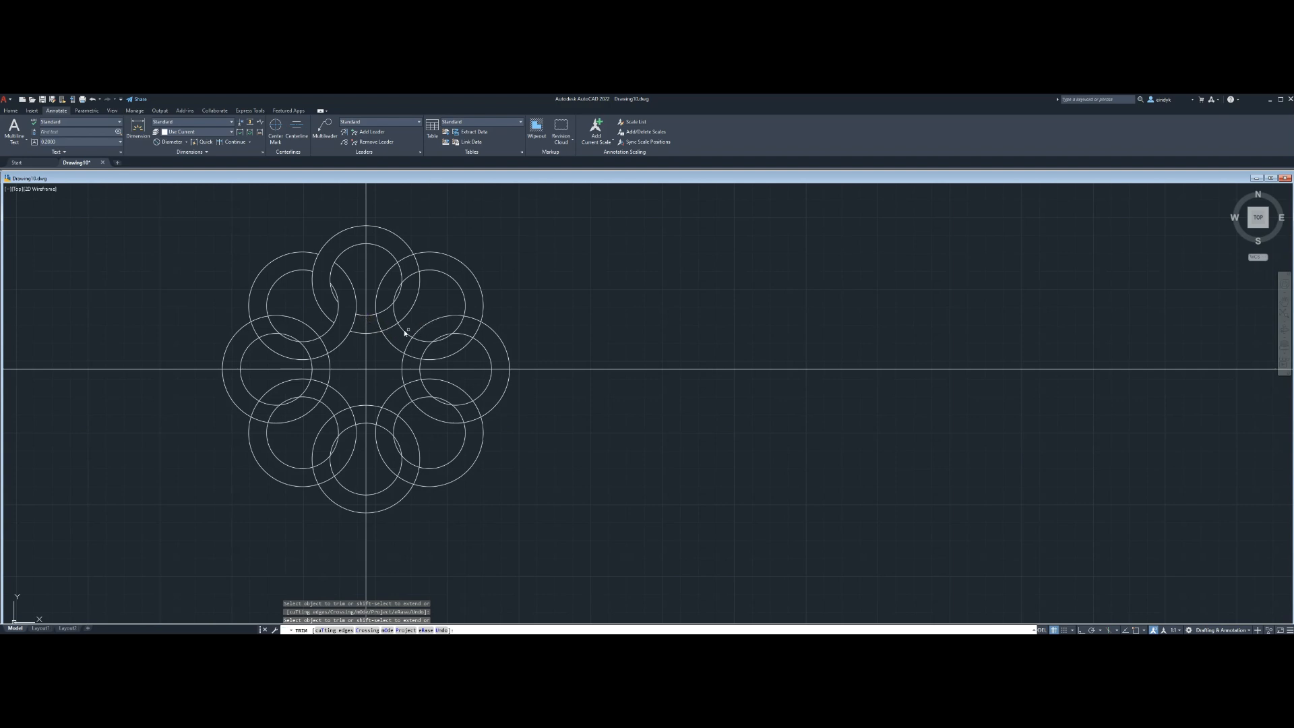
left_click(381, 328)
key("Return")
left_click(336, 291)
Trim the overlapping arcs where the rightmost ring crosses the upper-right and lower-right rings so they interlock
left_click(489, 336)
left_click(453, 325)
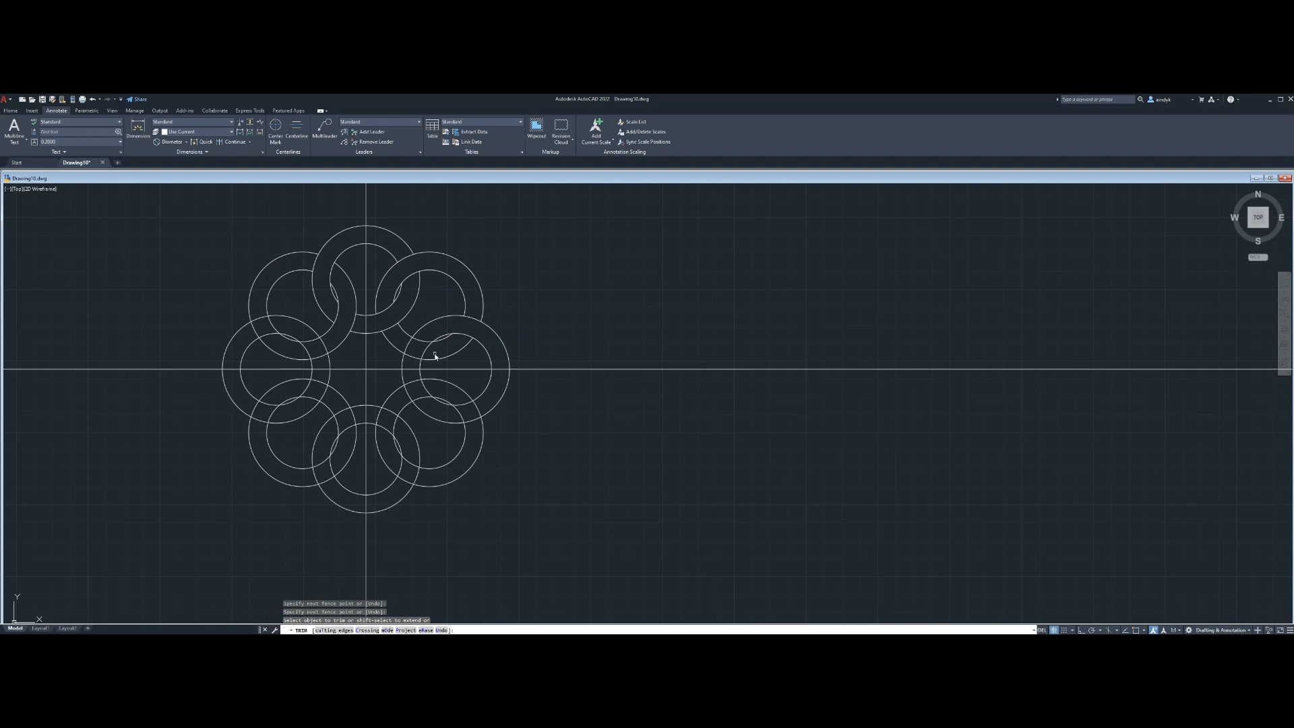
left_click(433, 351)
left_click(401, 344)
left_click(417, 396)
left_click(418, 367)
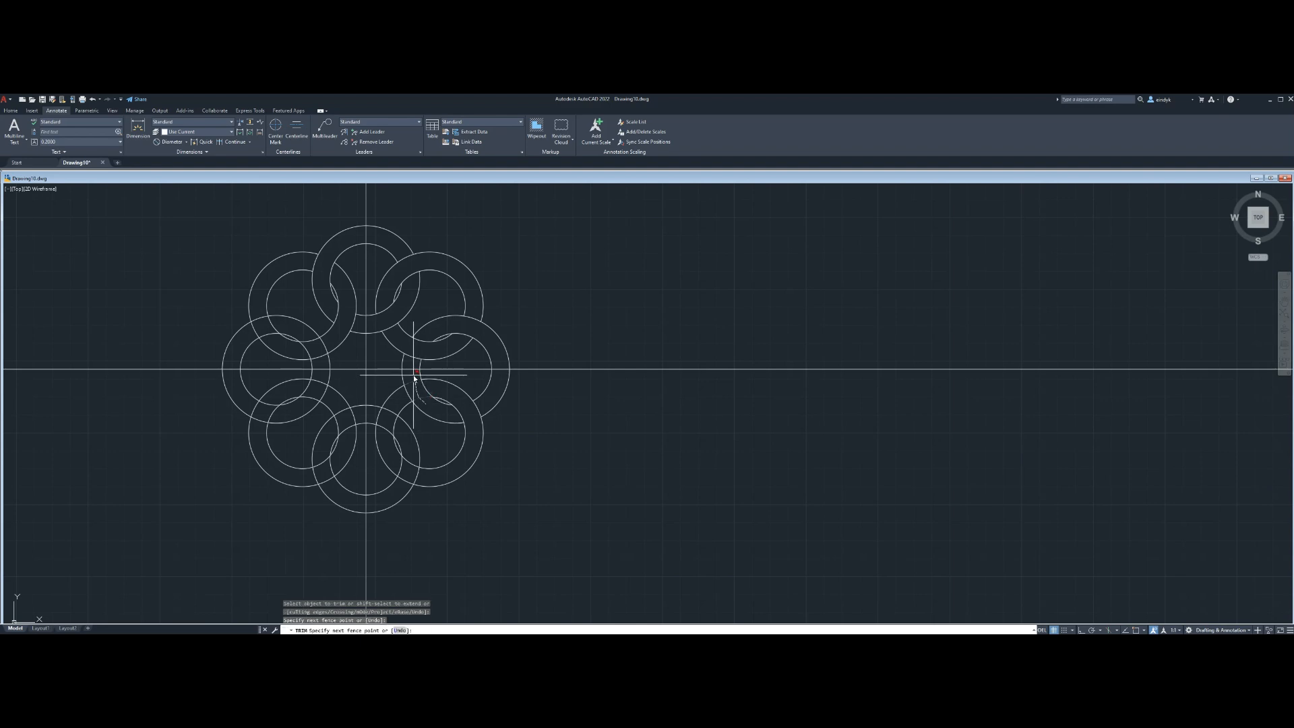
key("Return")
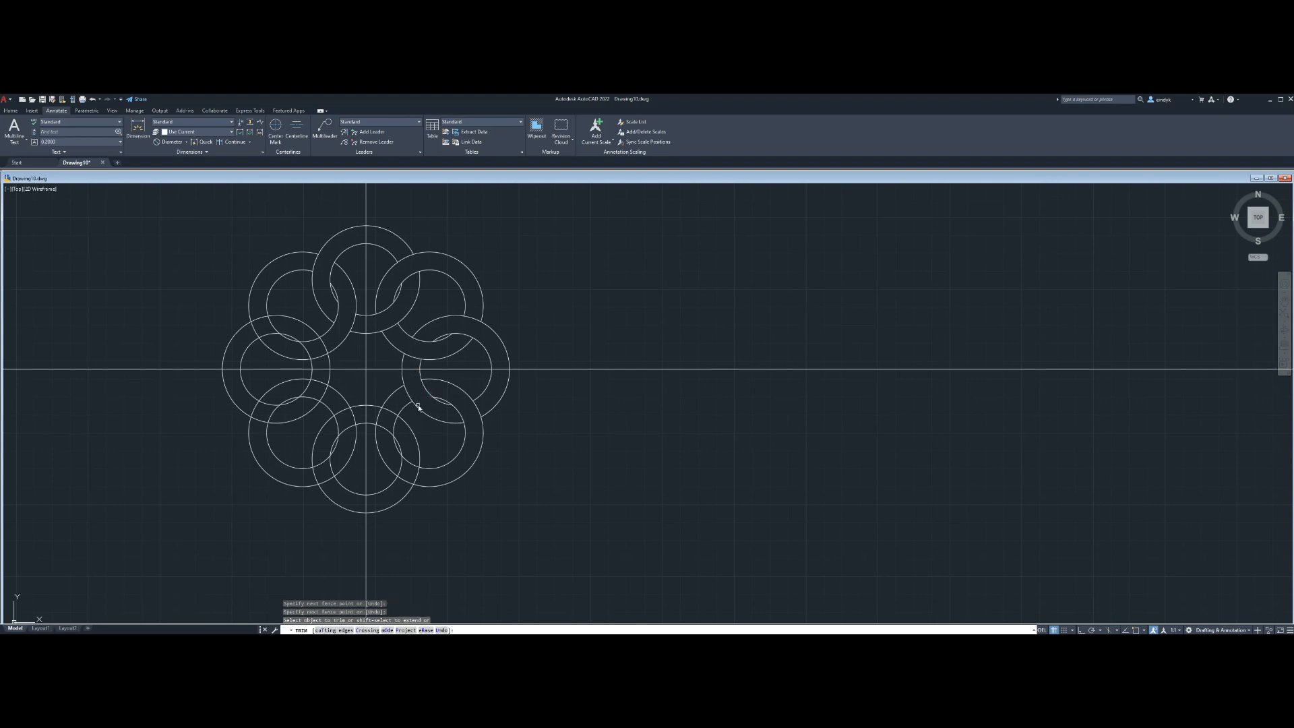
Trim the overlapping arcs where the bottom ring crosses the lower-right and lower-left rings so they interlock
left_click(411, 456)
left_click(400, 493)
key("Return")
left_click(391, 412)
left_click_drag(335, 460, 298, 481)
left_click_drag(338, 430, 359, 419)
Trim the overlapping arcs where the leftmost ring crosses the lower-left and upper-left rings, completing the interlocked chain
left_click(277, 412)
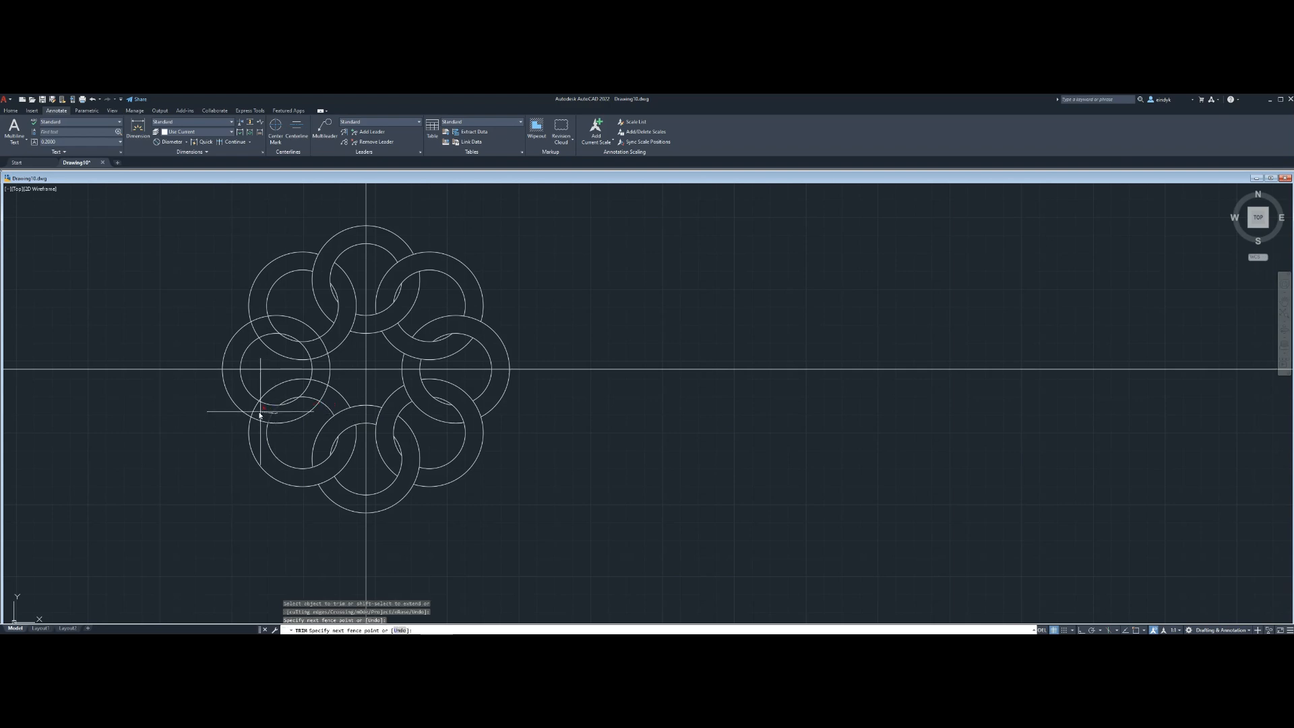
left_click(244, 408)
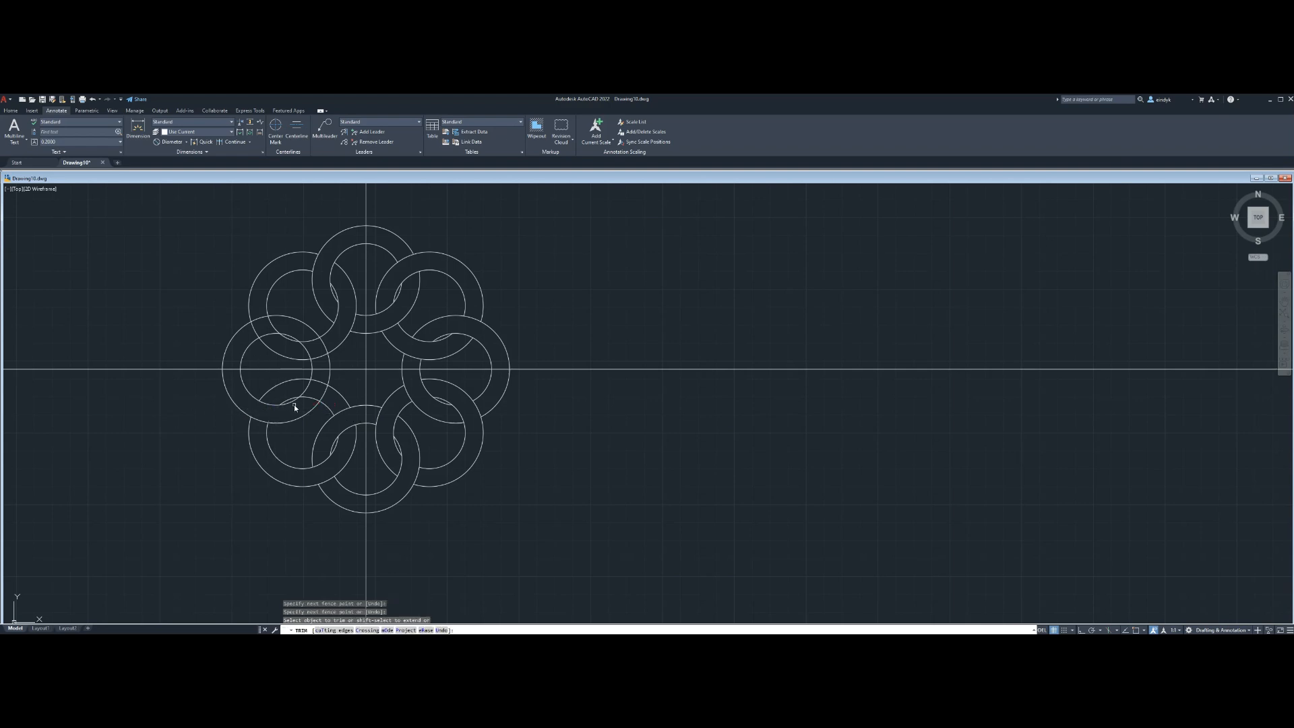
left_click_drag(332, 396, 308, 386)
left_click_drag(259, 311, 269, 337)
left_click_drag(326, 364, 313, 334)
key("Return")
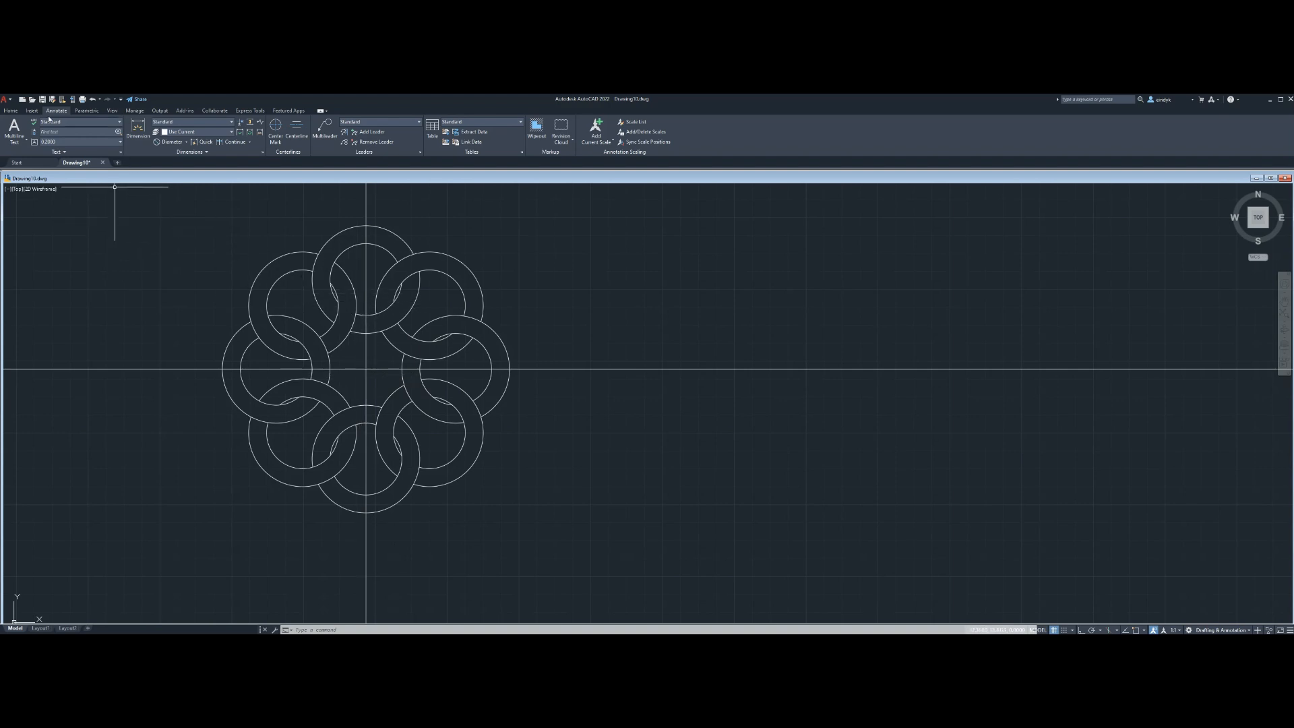
Create a new layer named CENTER
left_click(10, 110)
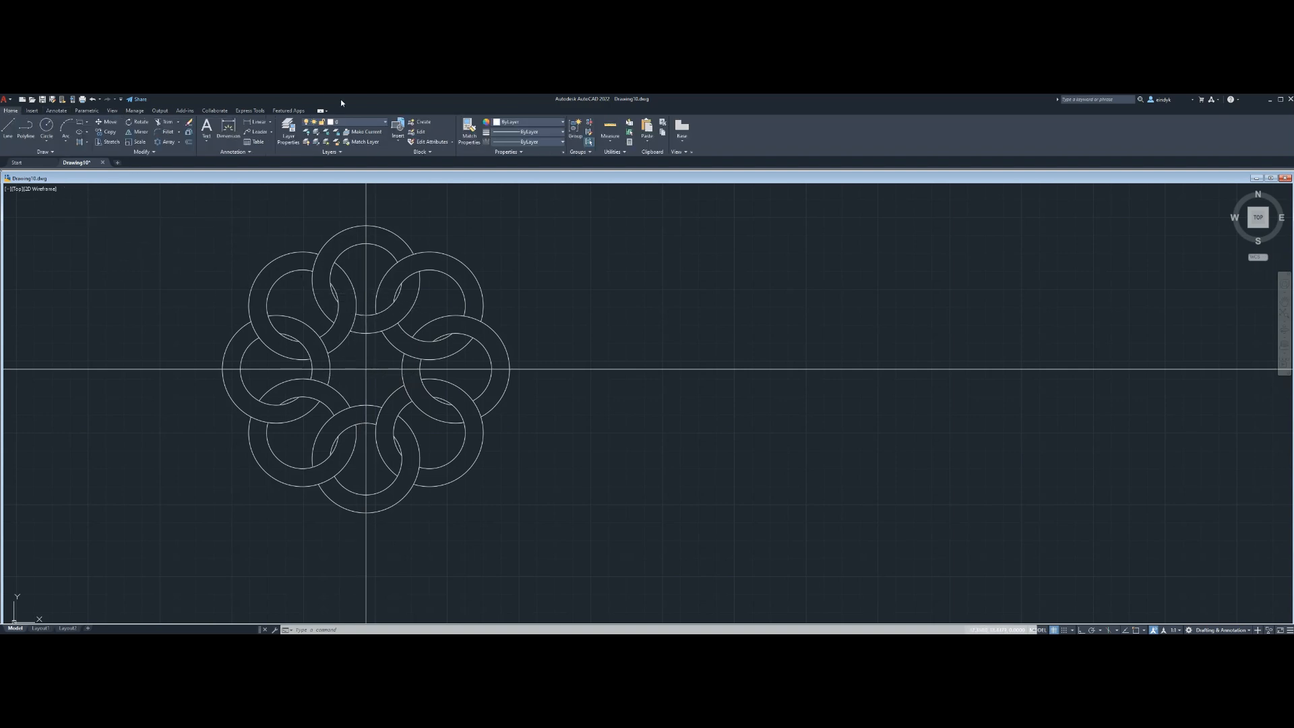
left_click(288, 131)
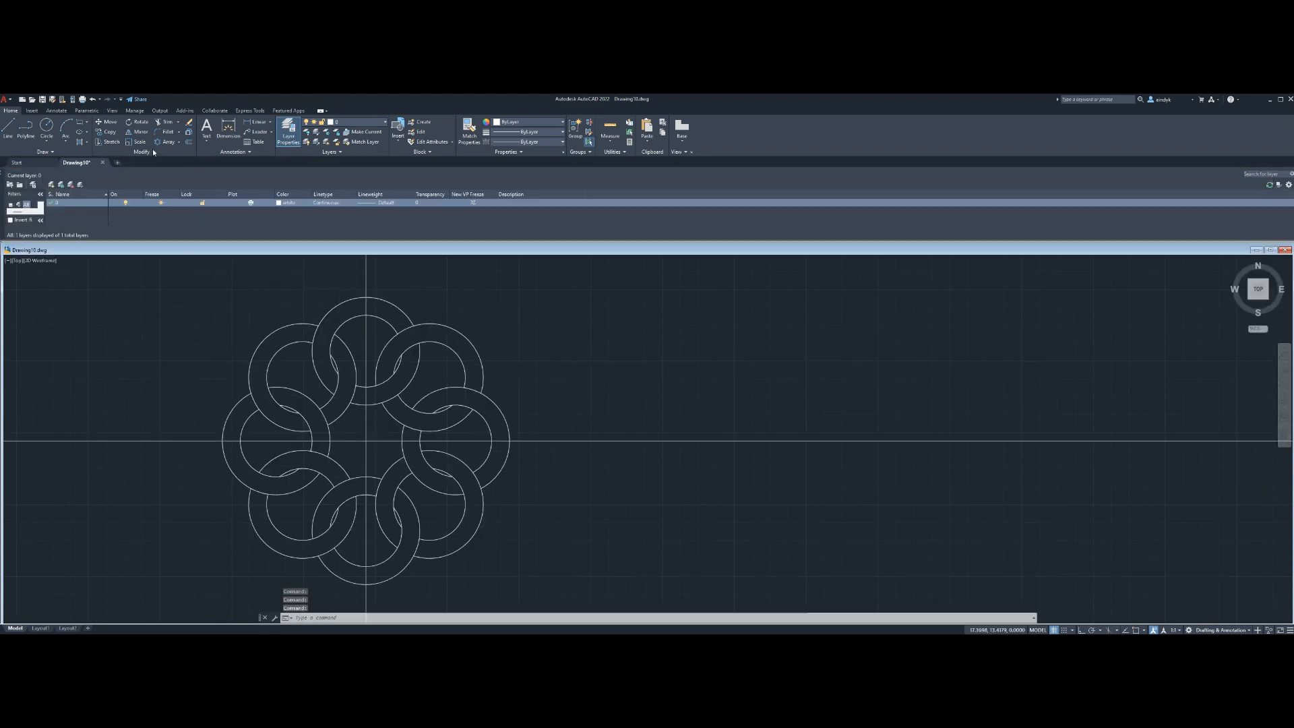
left_click(52, 186)
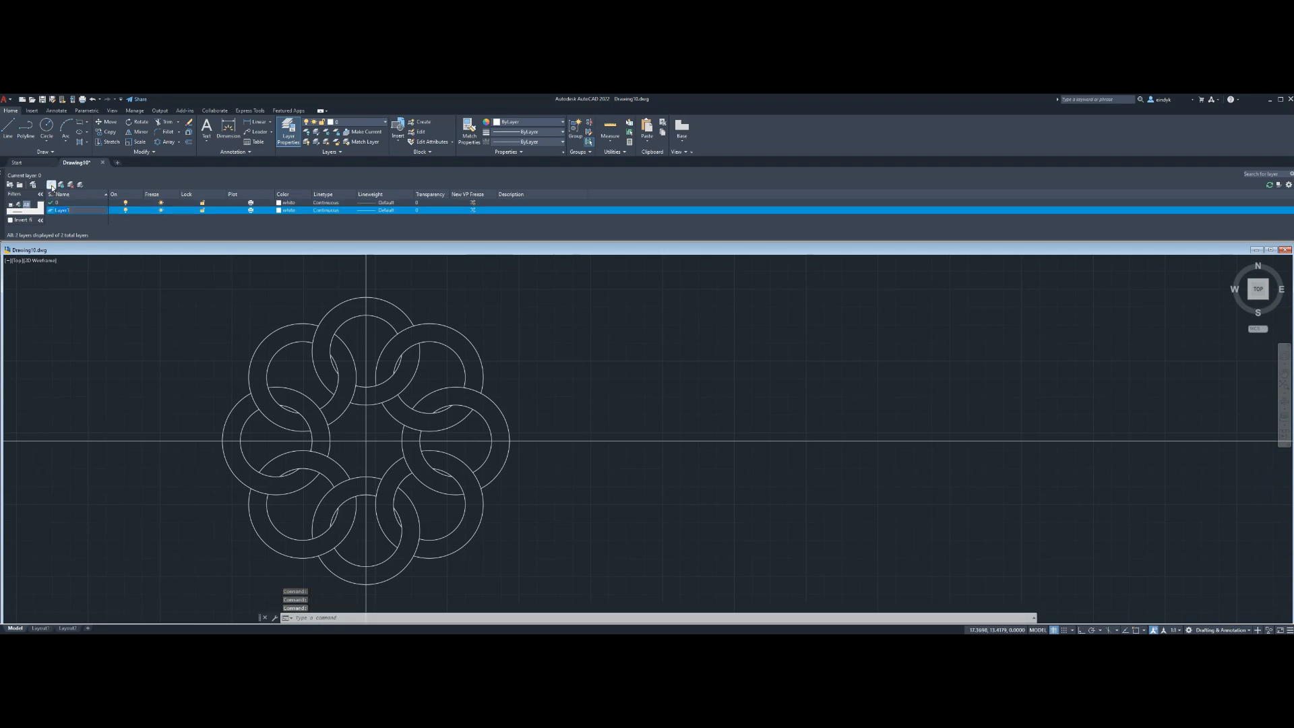
type("CENTER")
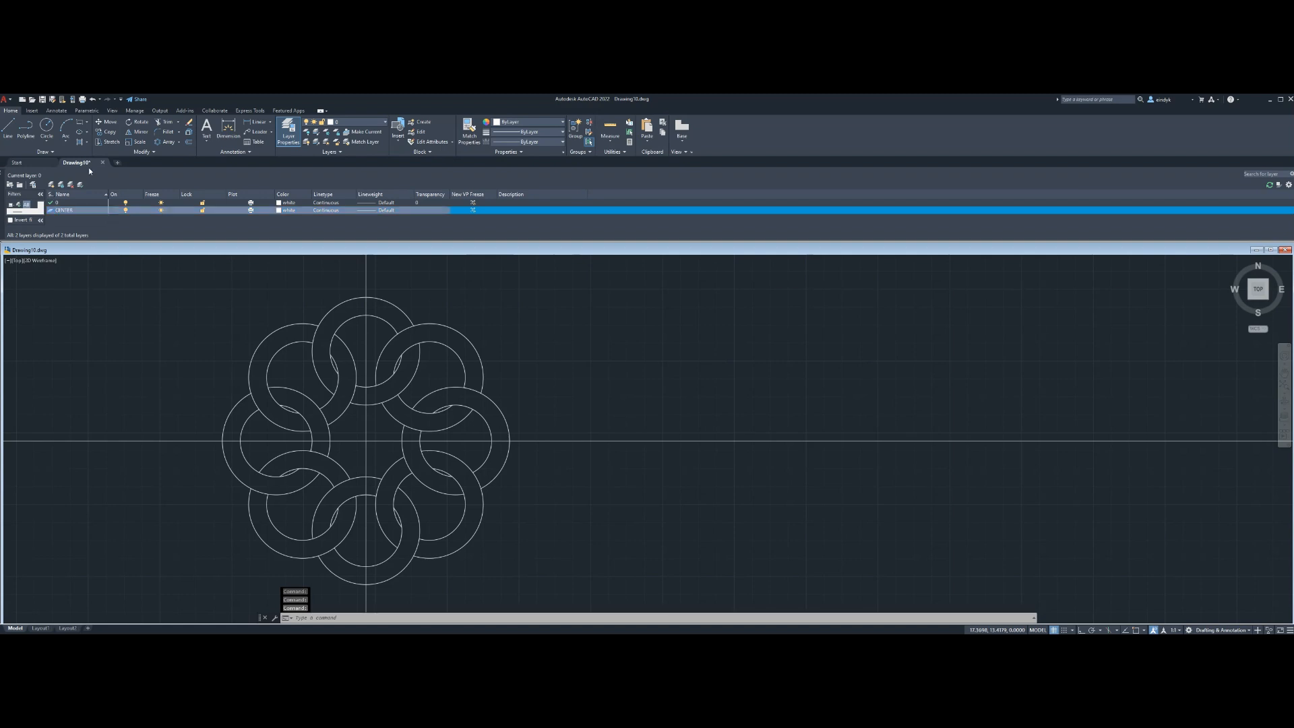
Load the CENTER linetype and assign it to the CENTER layer
left_click(328, 211)
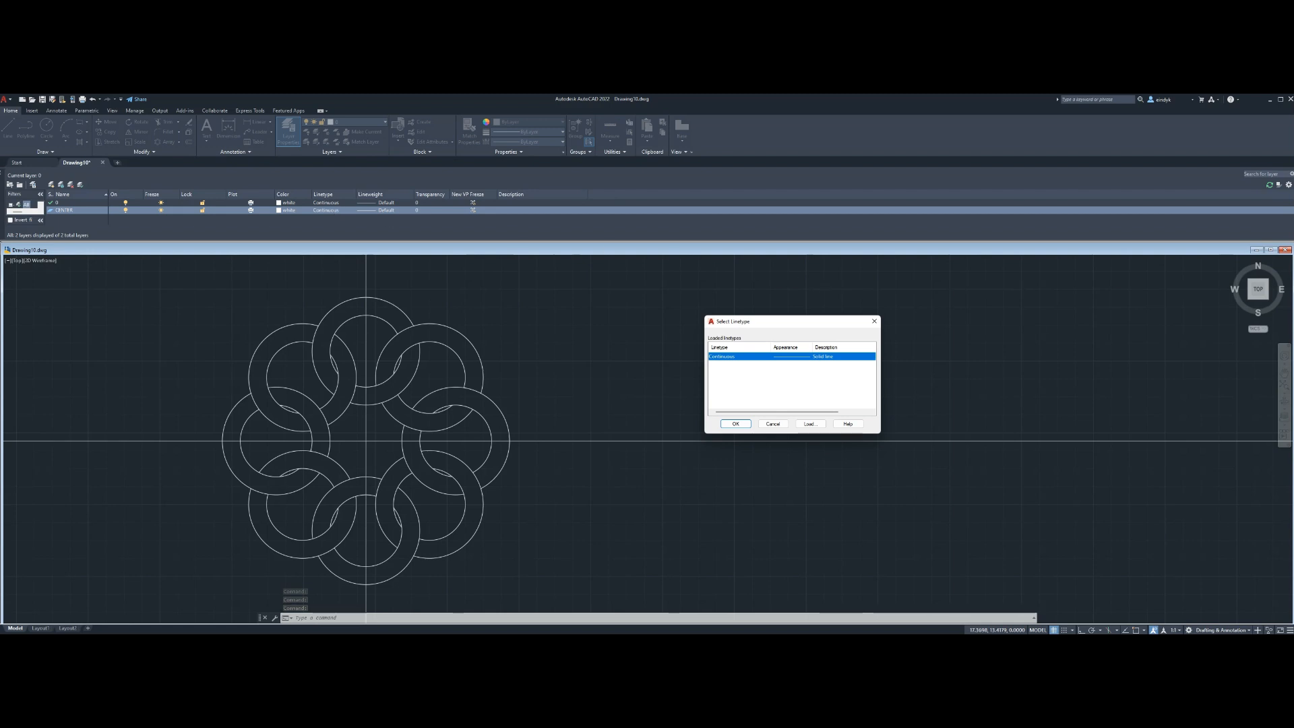
left_click(810, 424)
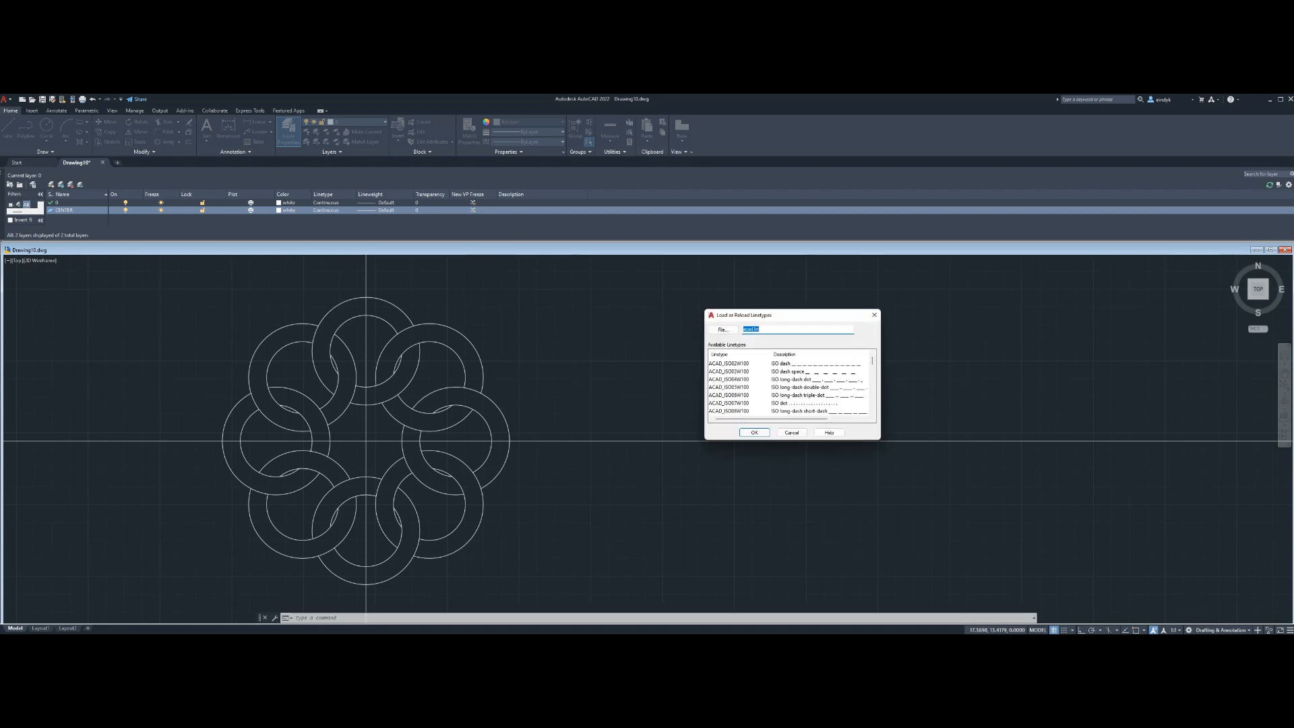
mouse_move(873, 363)
left_mouse_down()
mouse_move(873, 395)
mouse_move(872, 376)
left_mouse_up()
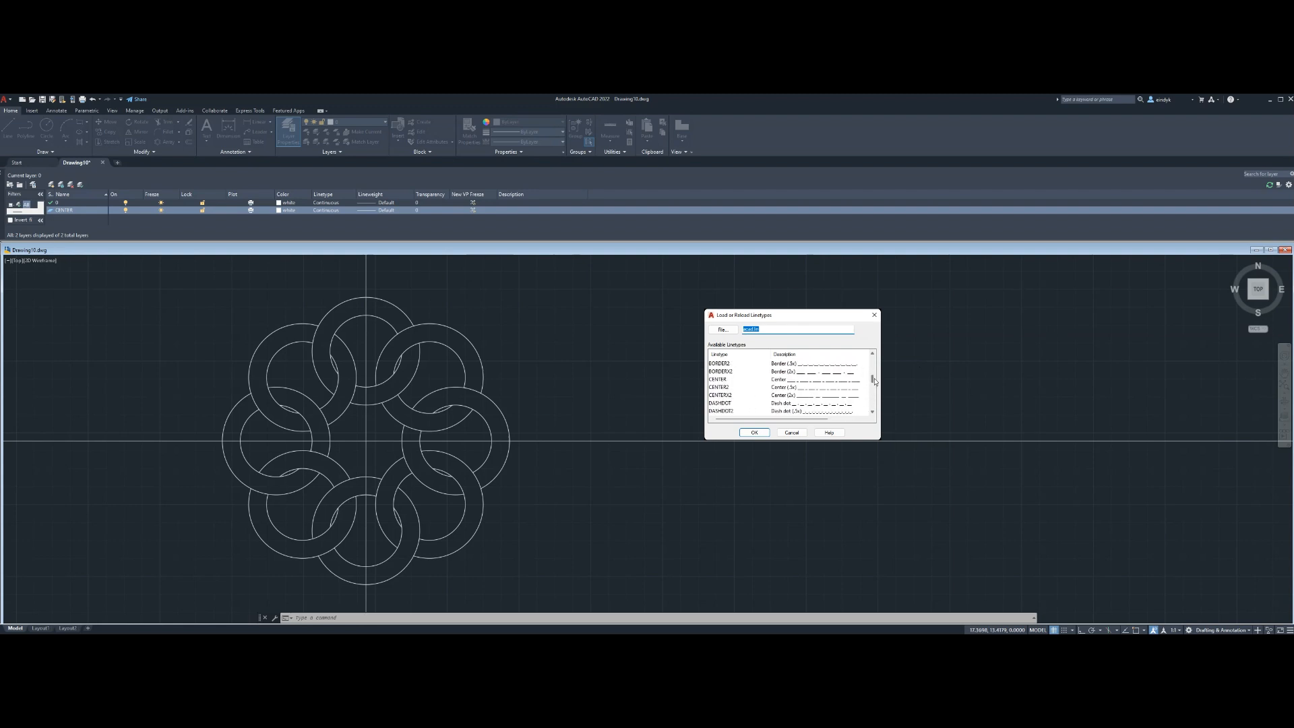
left_click(717, 379)
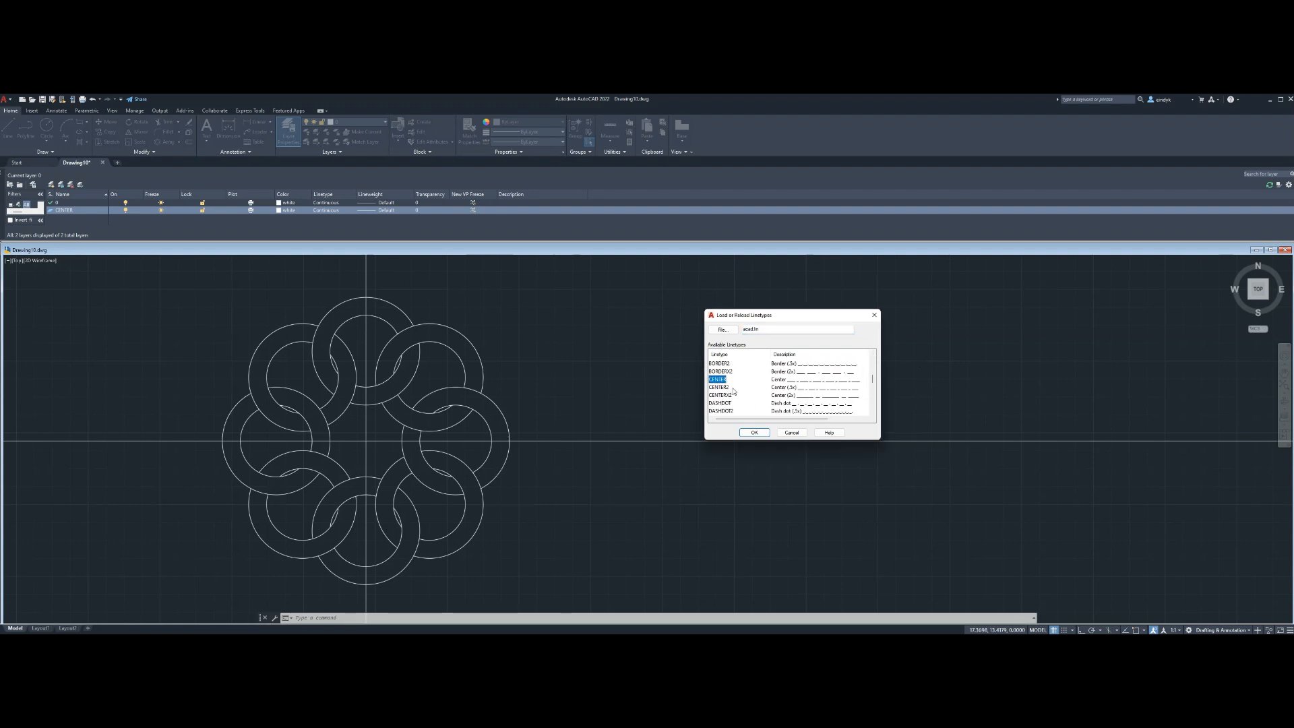
left_click(755, 432)
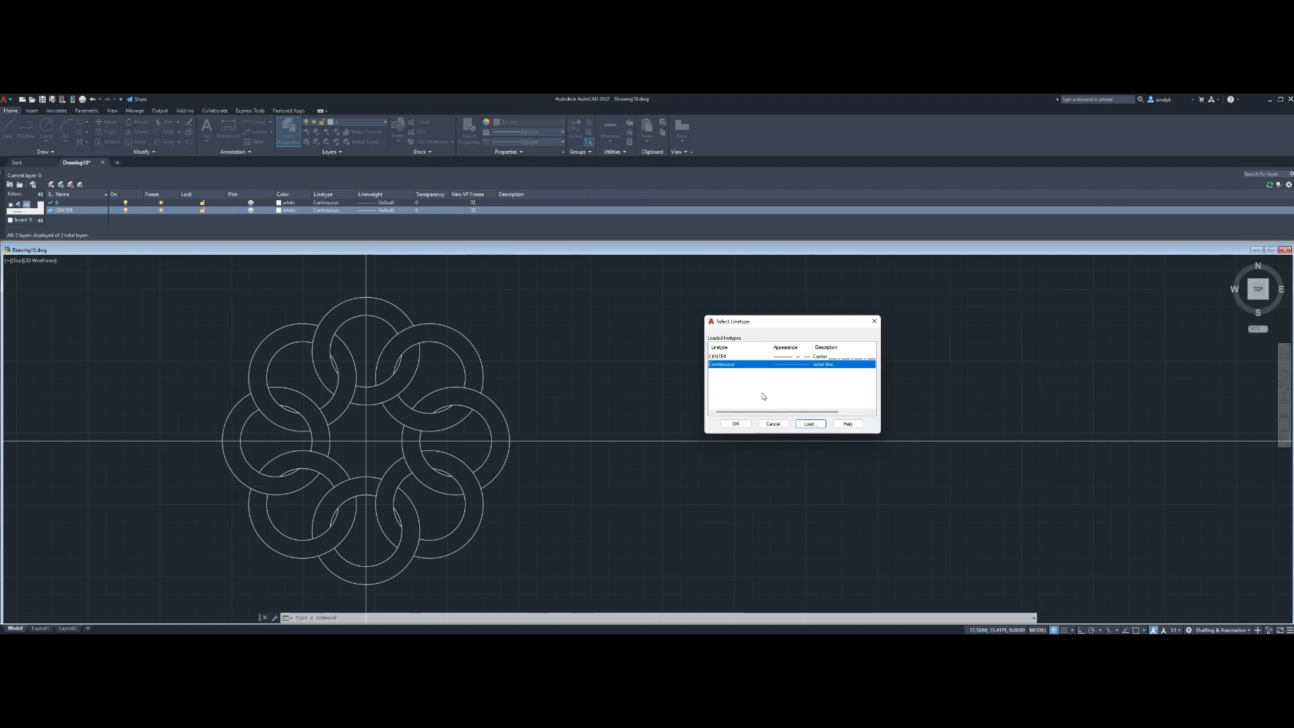
left_click(726, 359)
left_click(735, 423)
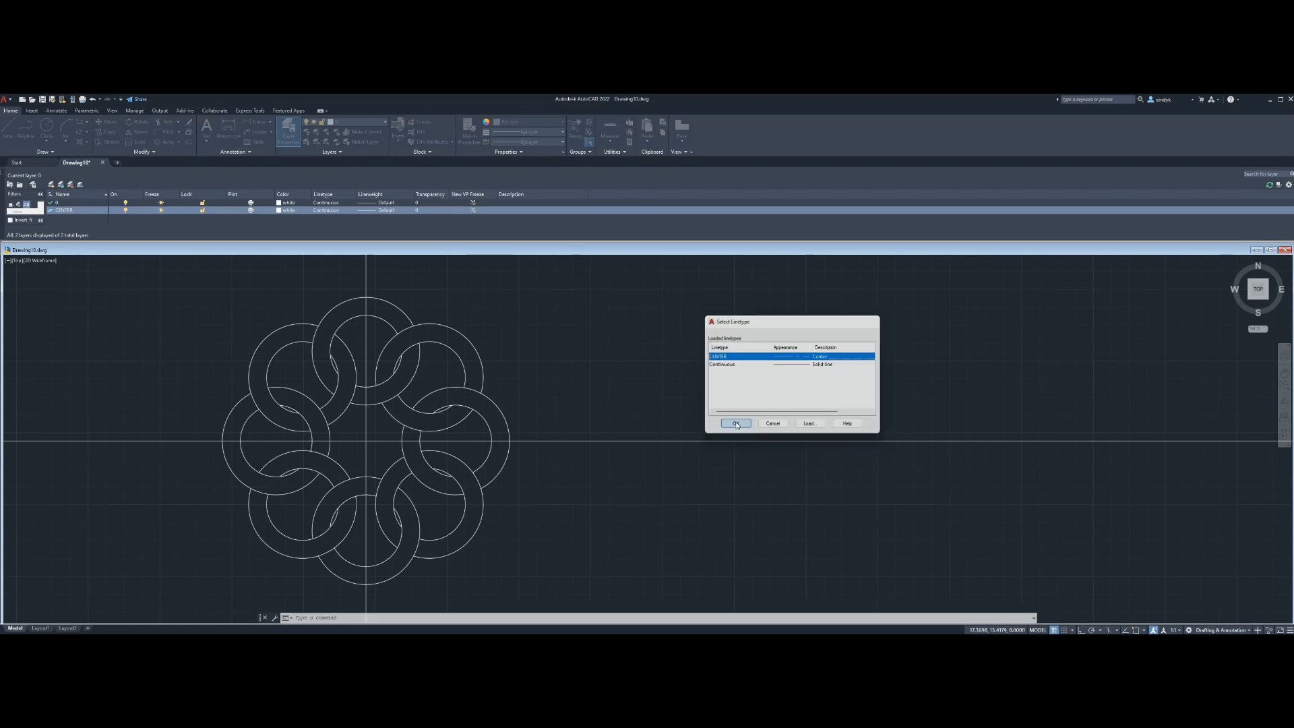
Set the CENTER layer's color to magenta
left_click(280, 211)
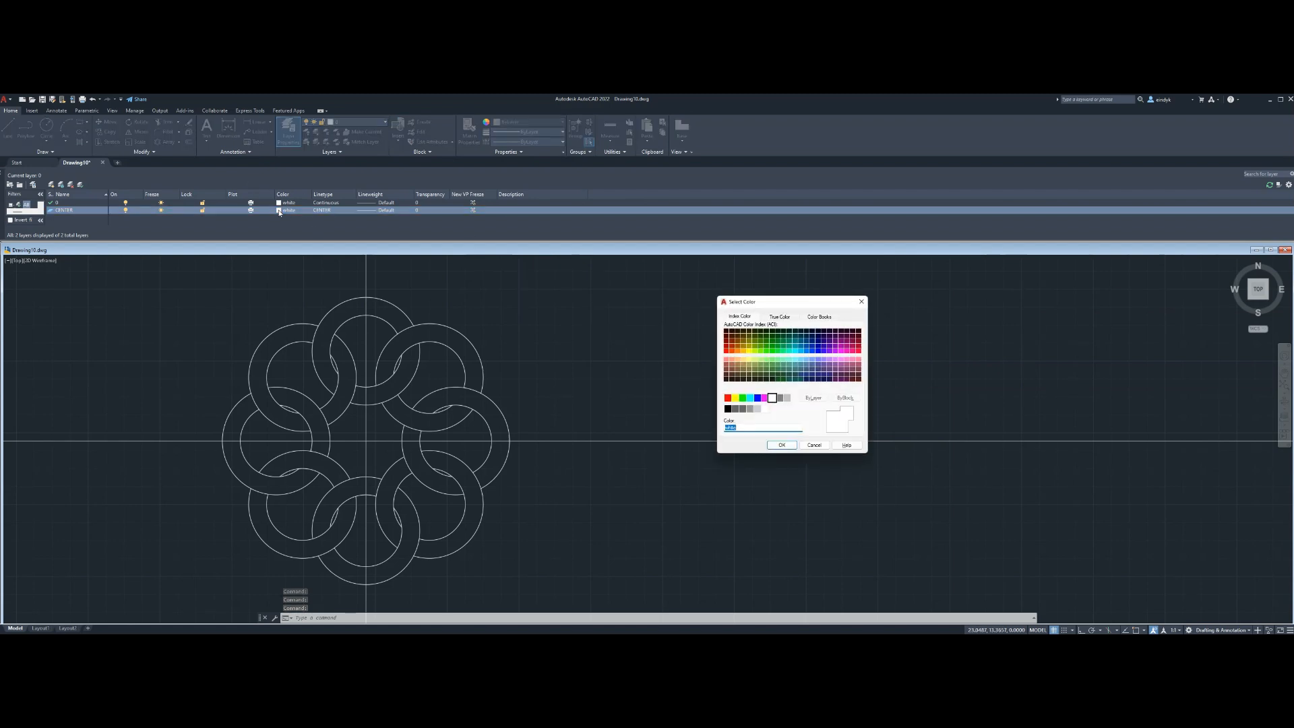
left_click(764, 398)
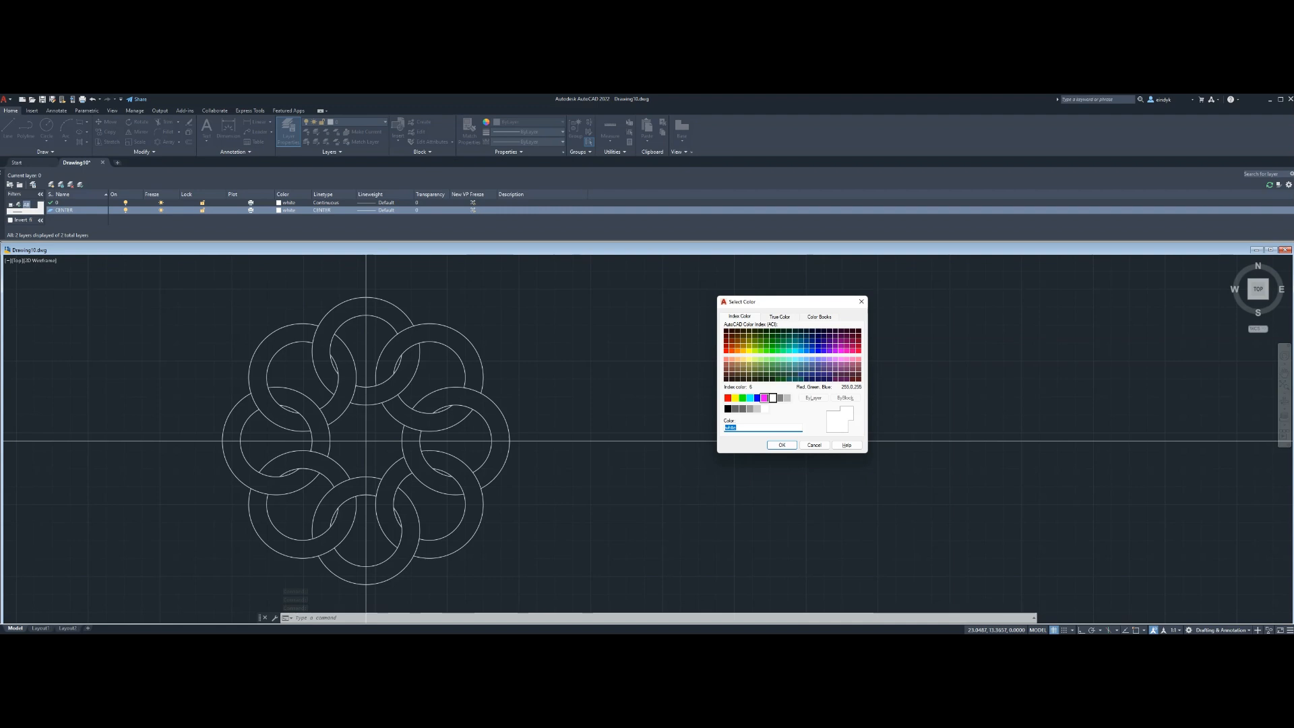
left_click(781, 446)
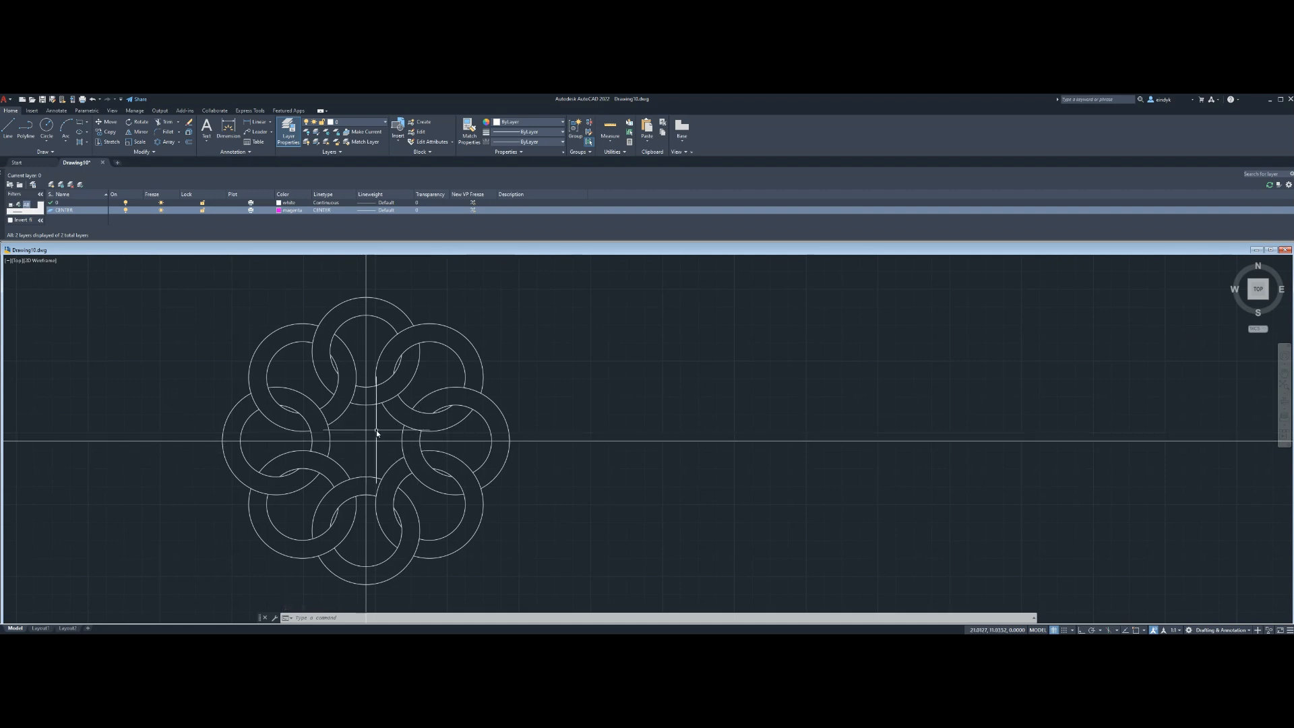
Move the horizontal and vertical construction lines through the chain's middle to the CENTER layer with CHPROP
type("CHPR")
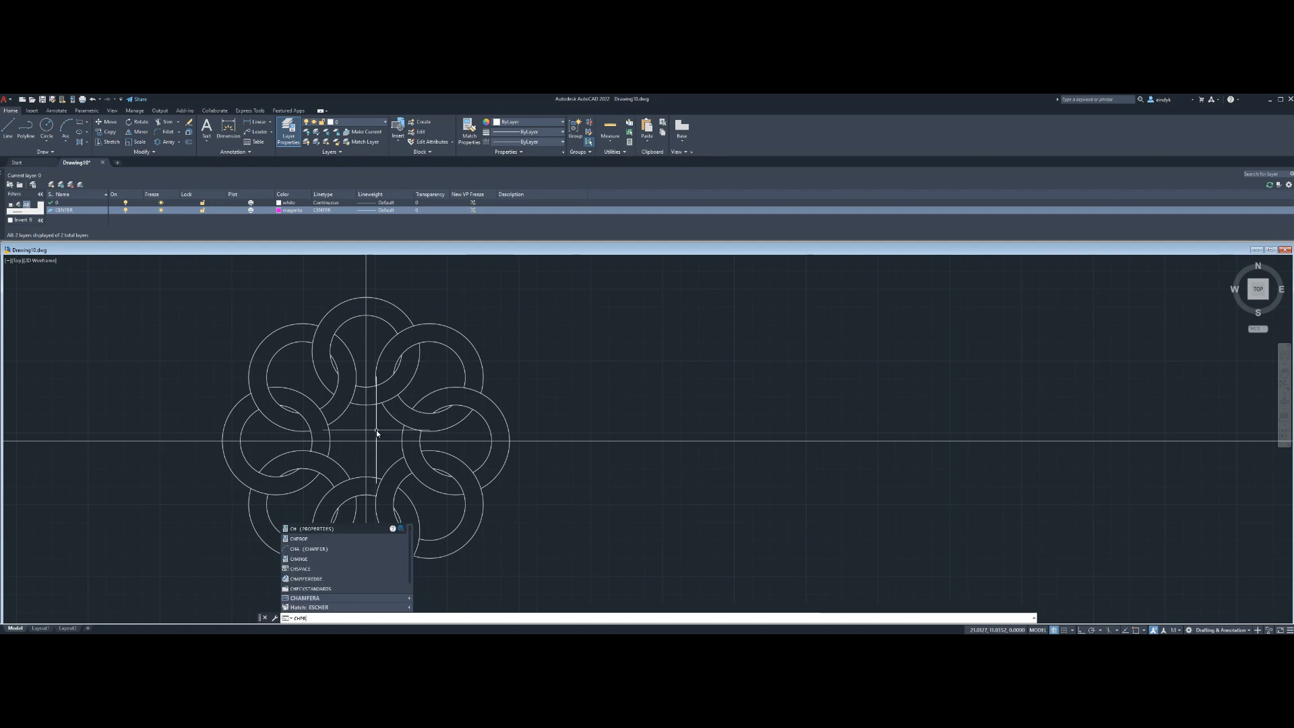
type("OP")
key("Return")
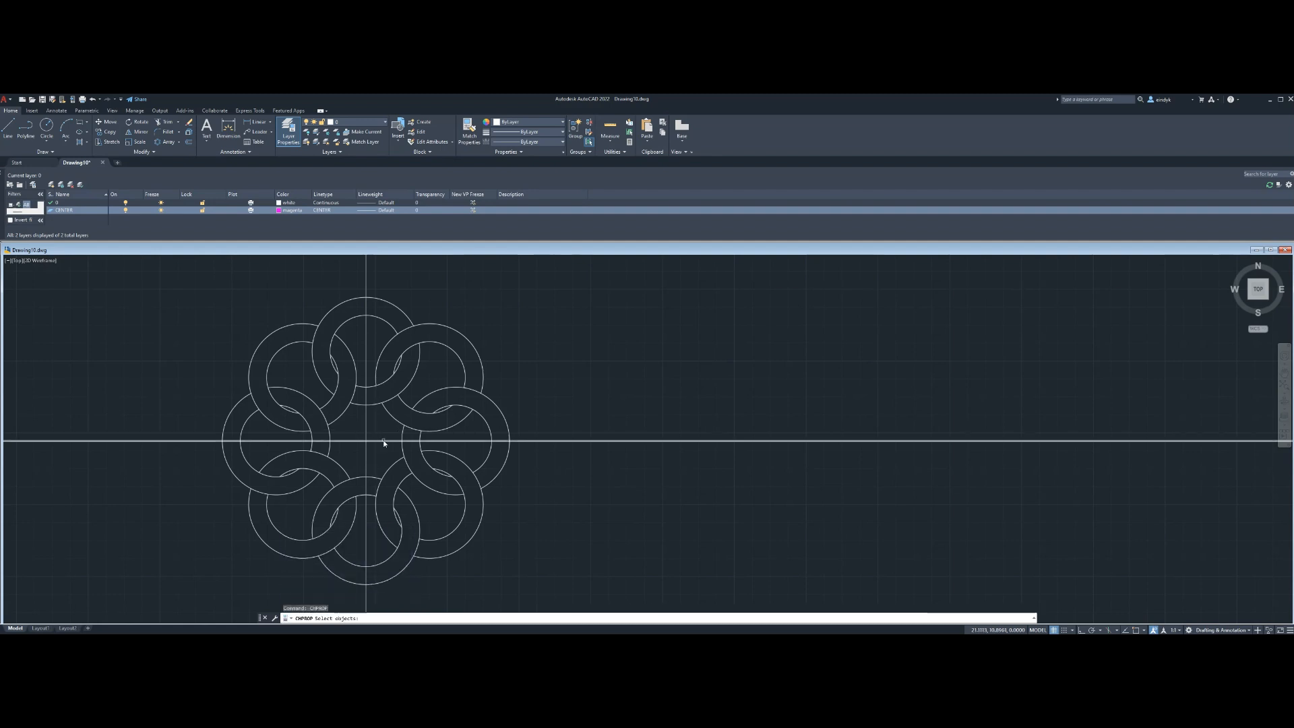
left_click(379, 450)
left_click(357, 436)
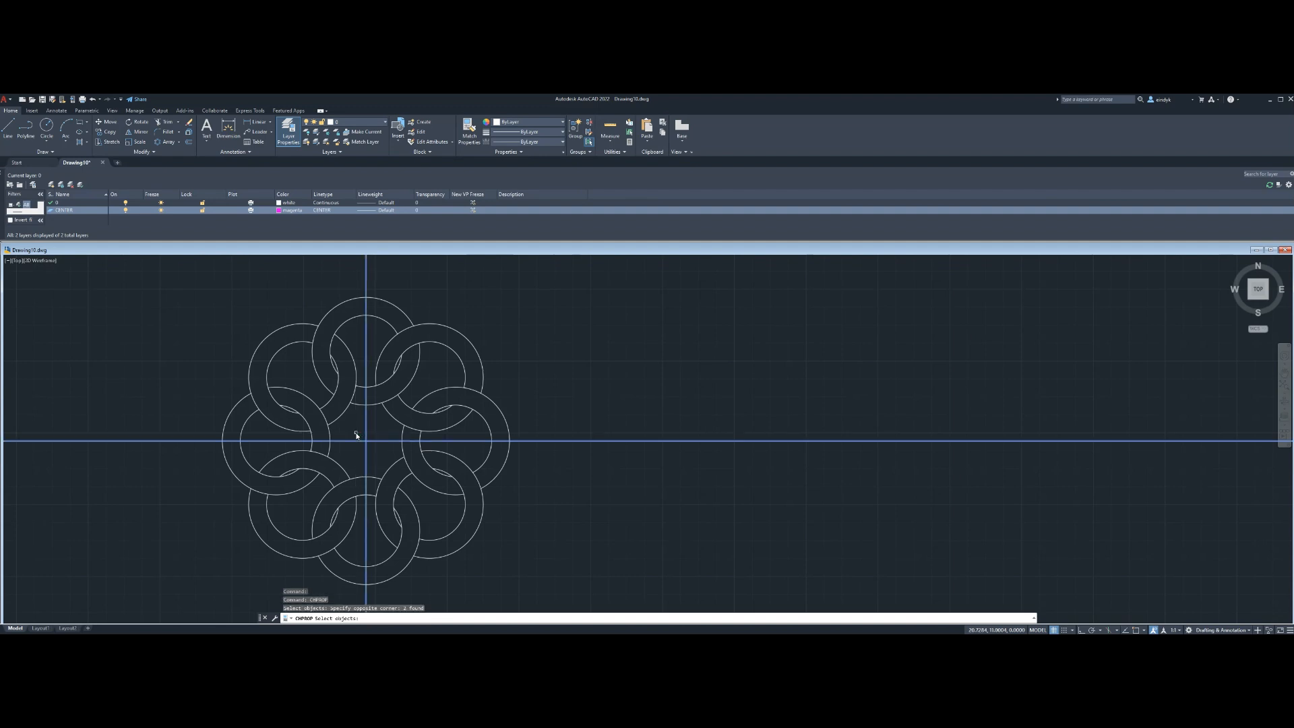
key("Return")
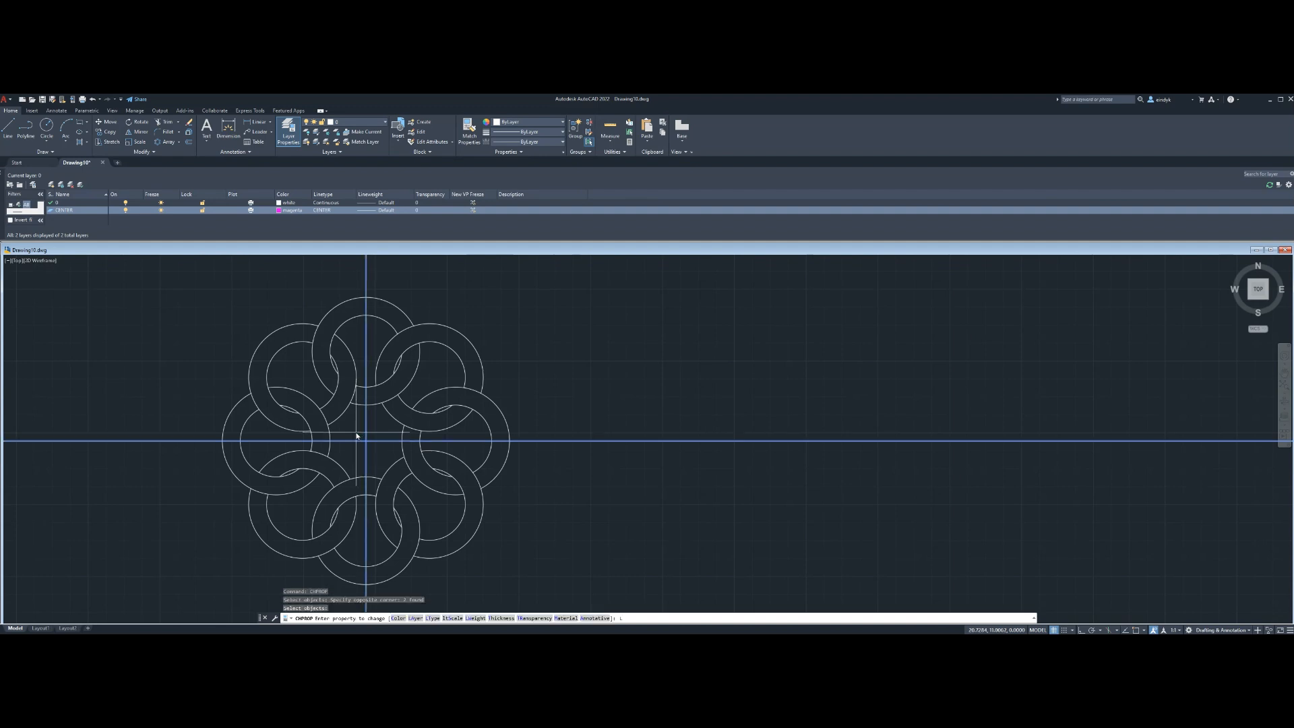
key("Return")
type("CENTER")
key("Return")
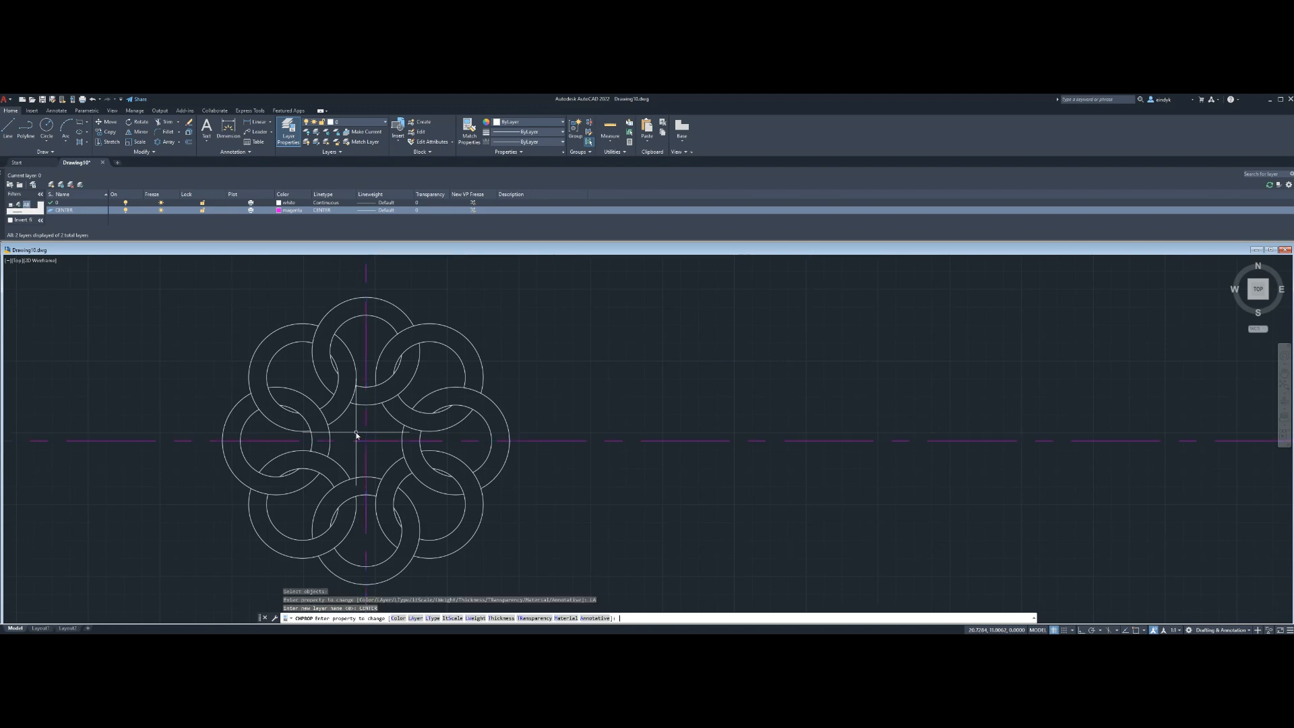
key("Escape")
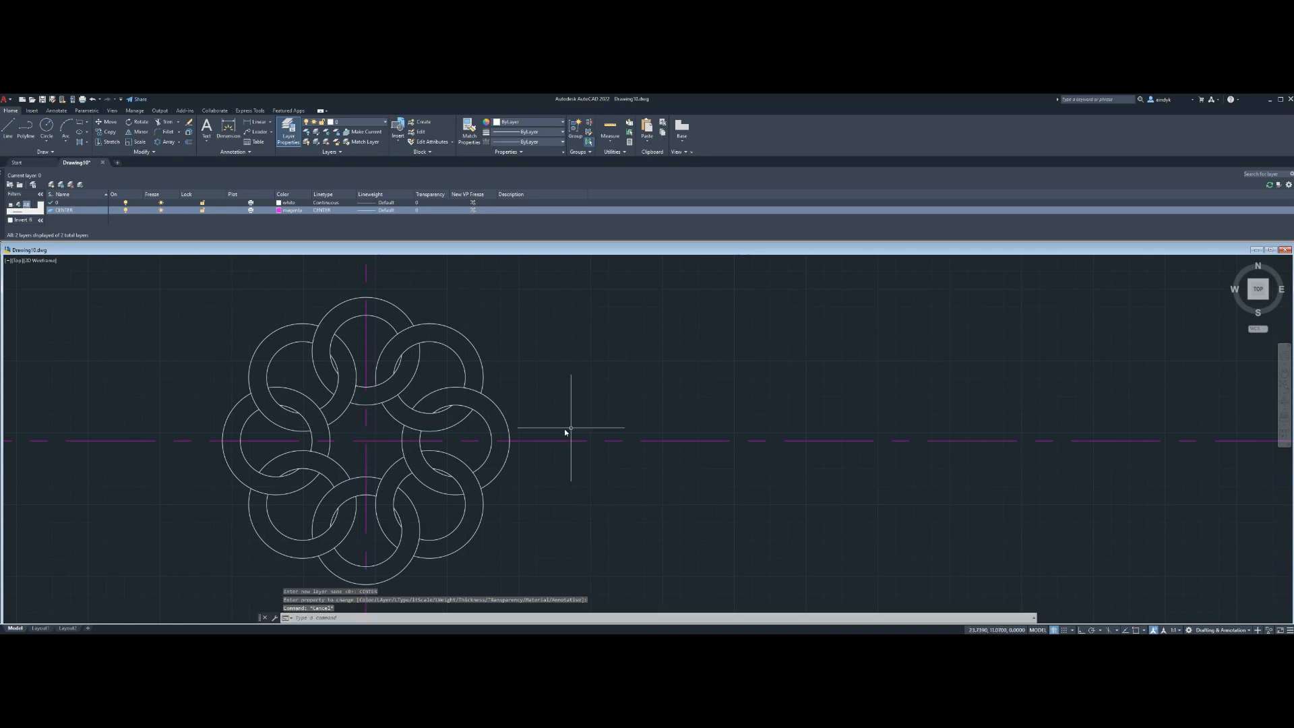
scroll(484, 345, "down", 2)
scroll(497, 375, "up", 2)
scroll(505, 370, "down", 2)
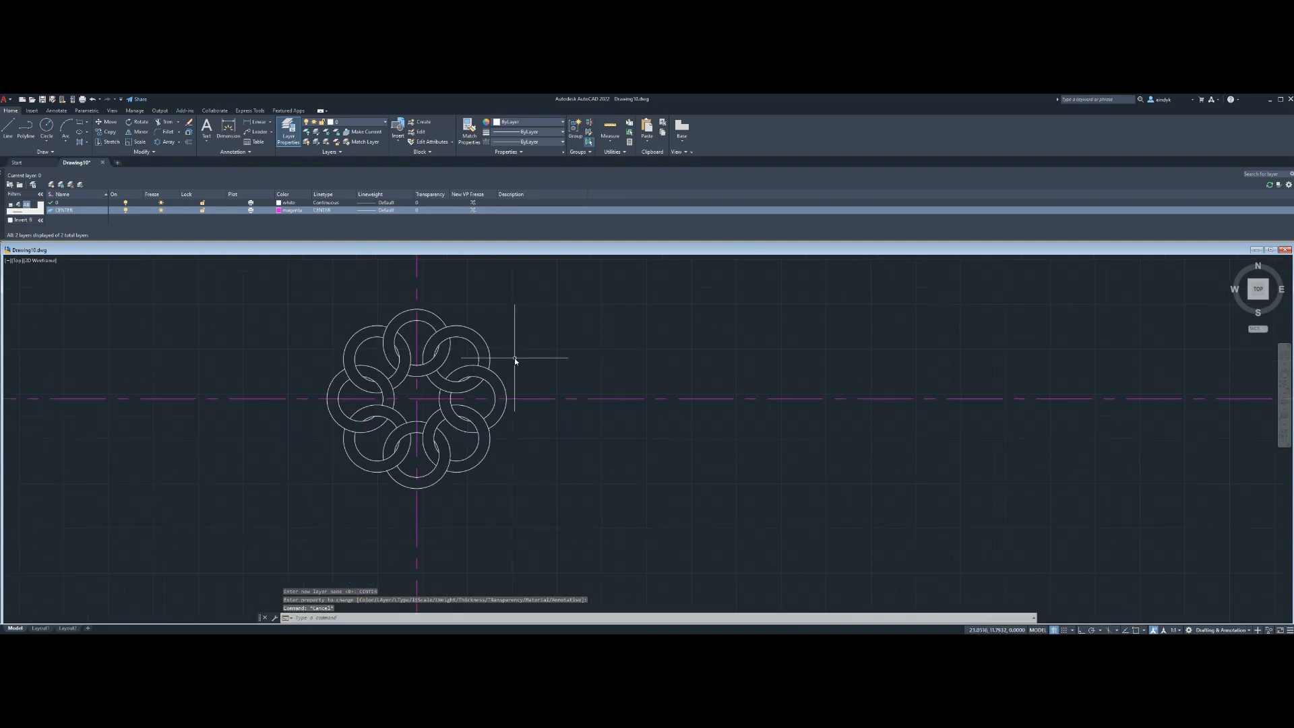
key("Escape")
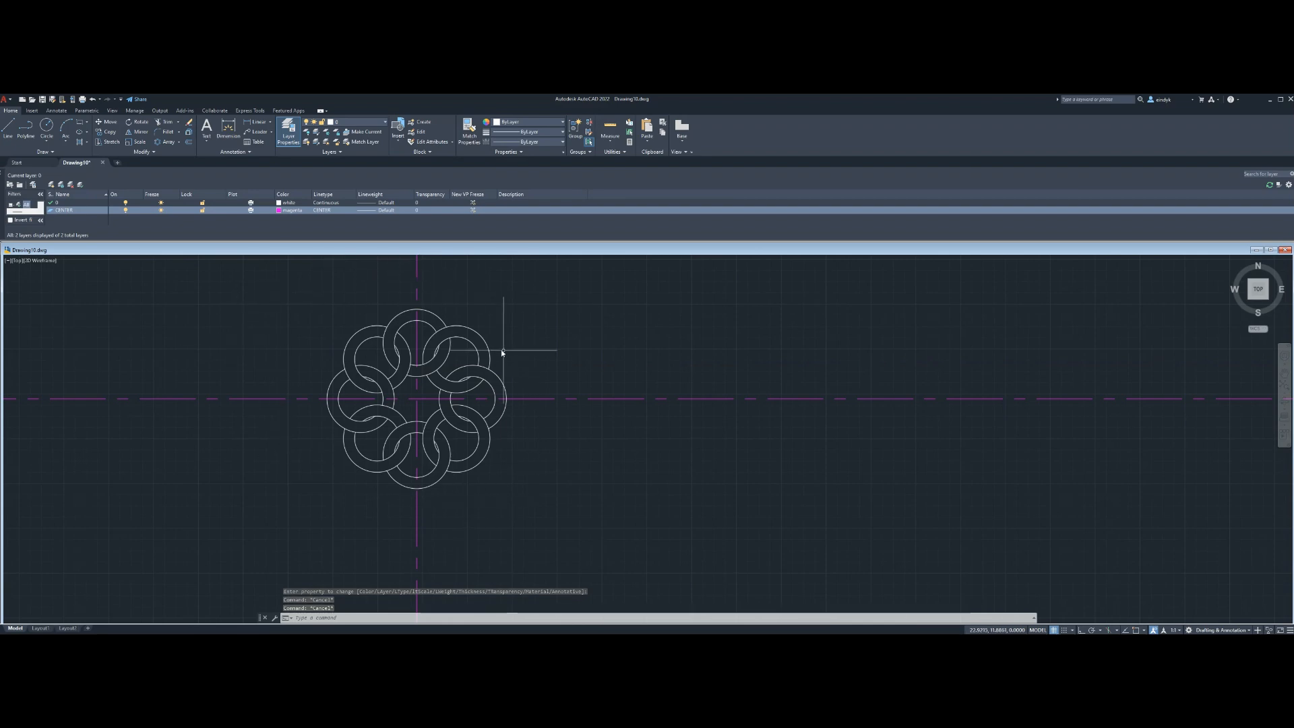
Draw a circle centred on the intersection of the centre lines, slightly larger than the ring chain, as a trimming boundary
type("c")
key("Return")
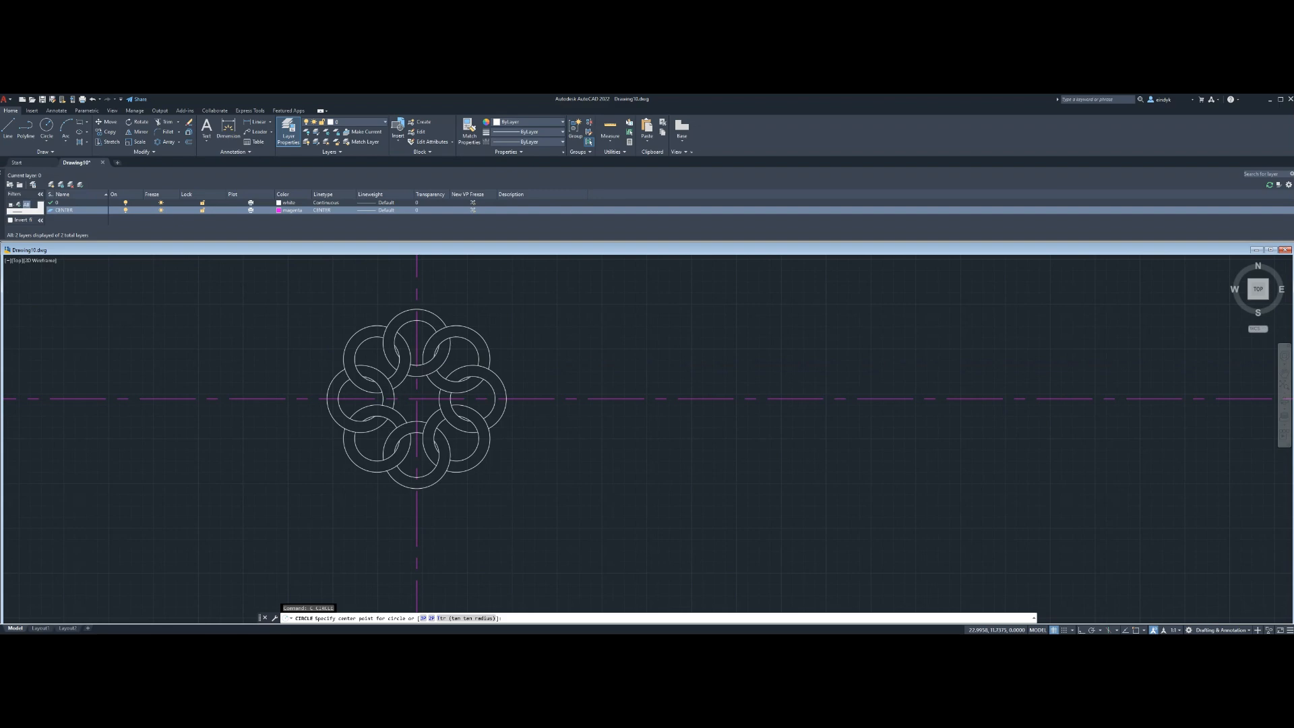
left_click(417, 399)
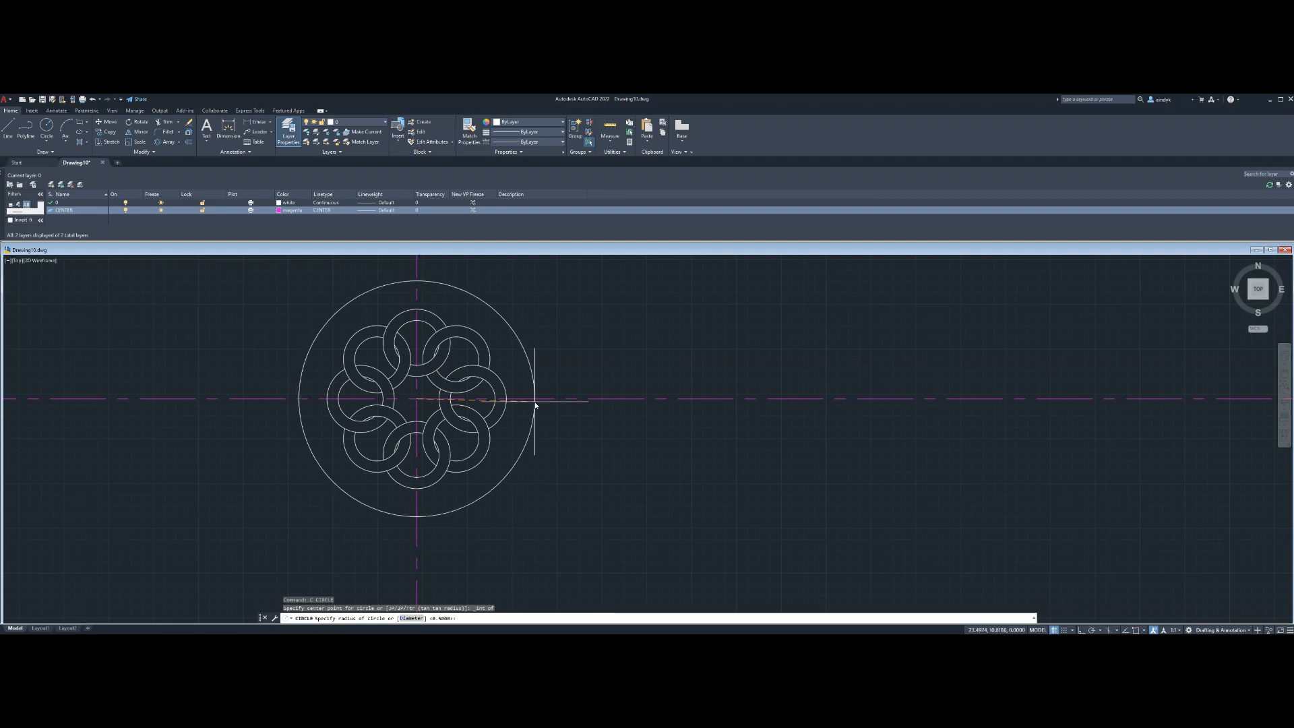
left_click(535, 402)
key("Escape")
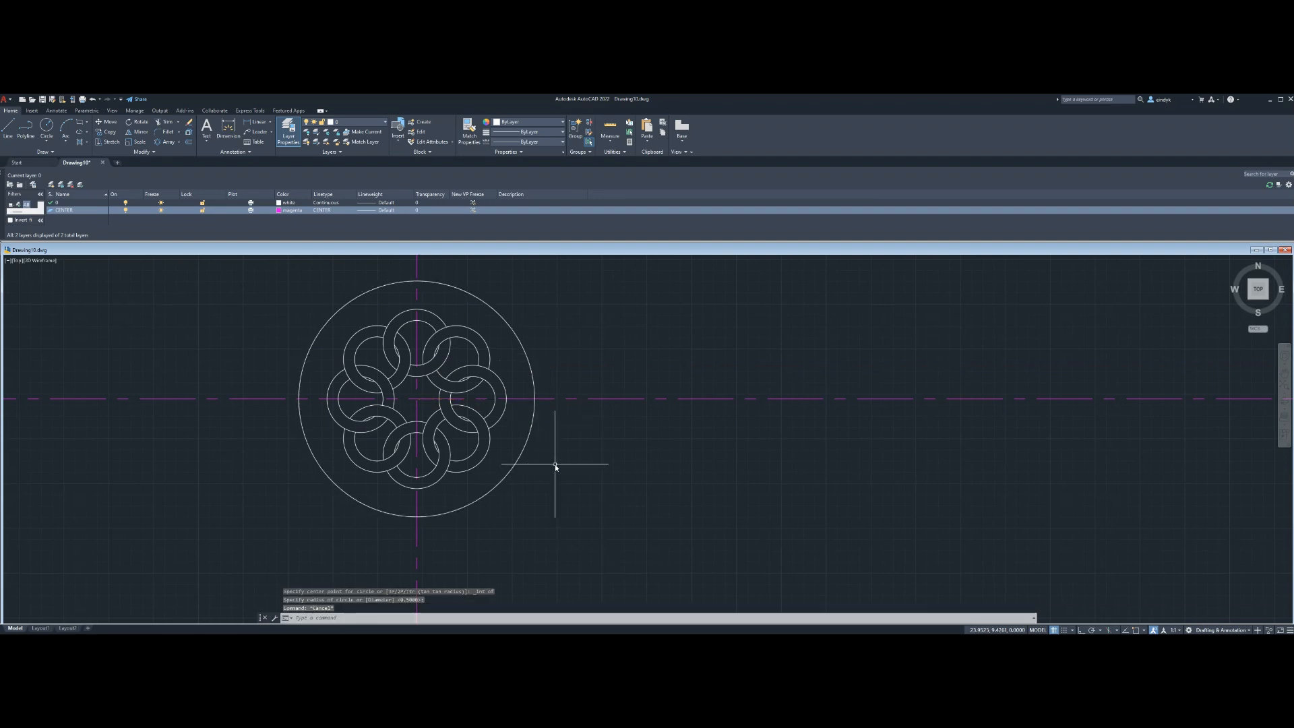
Trim the parts of both centre lines that extend outside the large boundary circle on all four sides
type("tr")
key("Return")
left_click(597, 426)
left_click(598, 423)
left_click(580, 383)
left_click(566, 411)
key("Return")
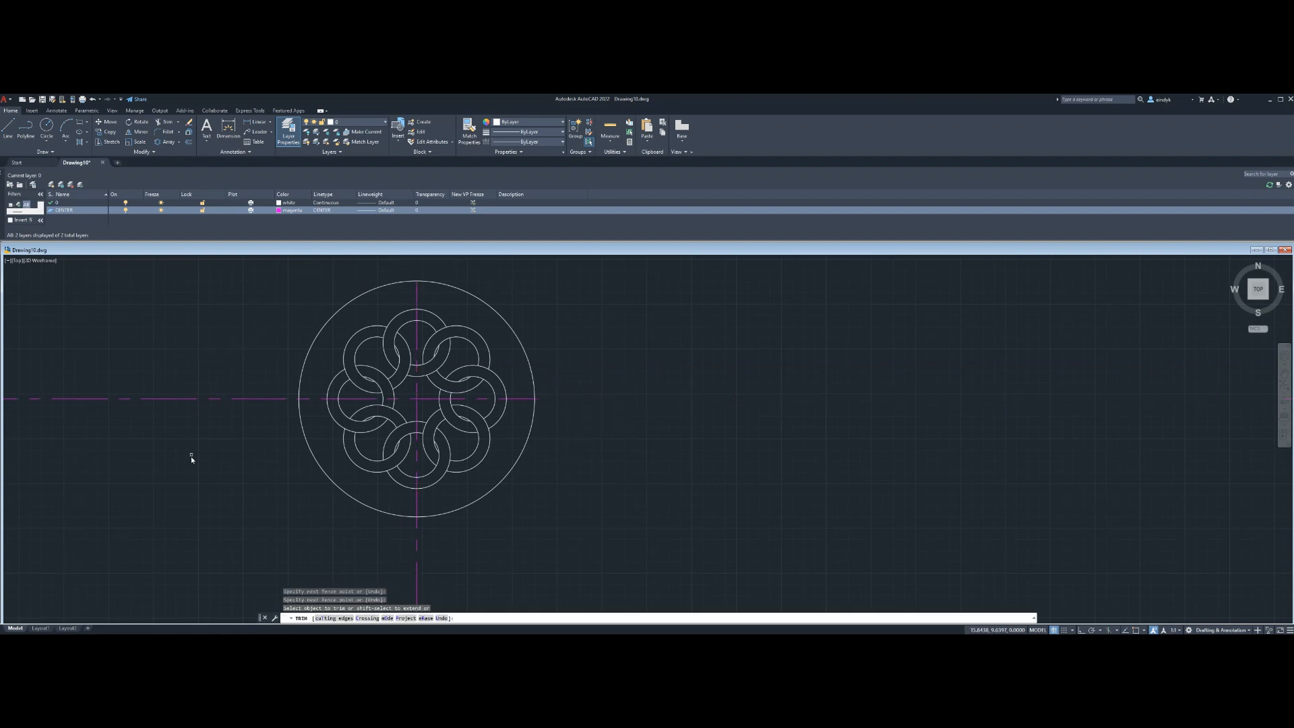
left_click(207, 399)
left_click_drag(444, 527, 343, 530)
key("Escape")
Erase the large boundary circle around the ring chain
type("e")
key("Return")
left_click(394, 519)
left_click(370, 526)
key("Return")
key("Escape")
scroll(437, 389, "up", 2)
scroll(438, 398, "down", 2)
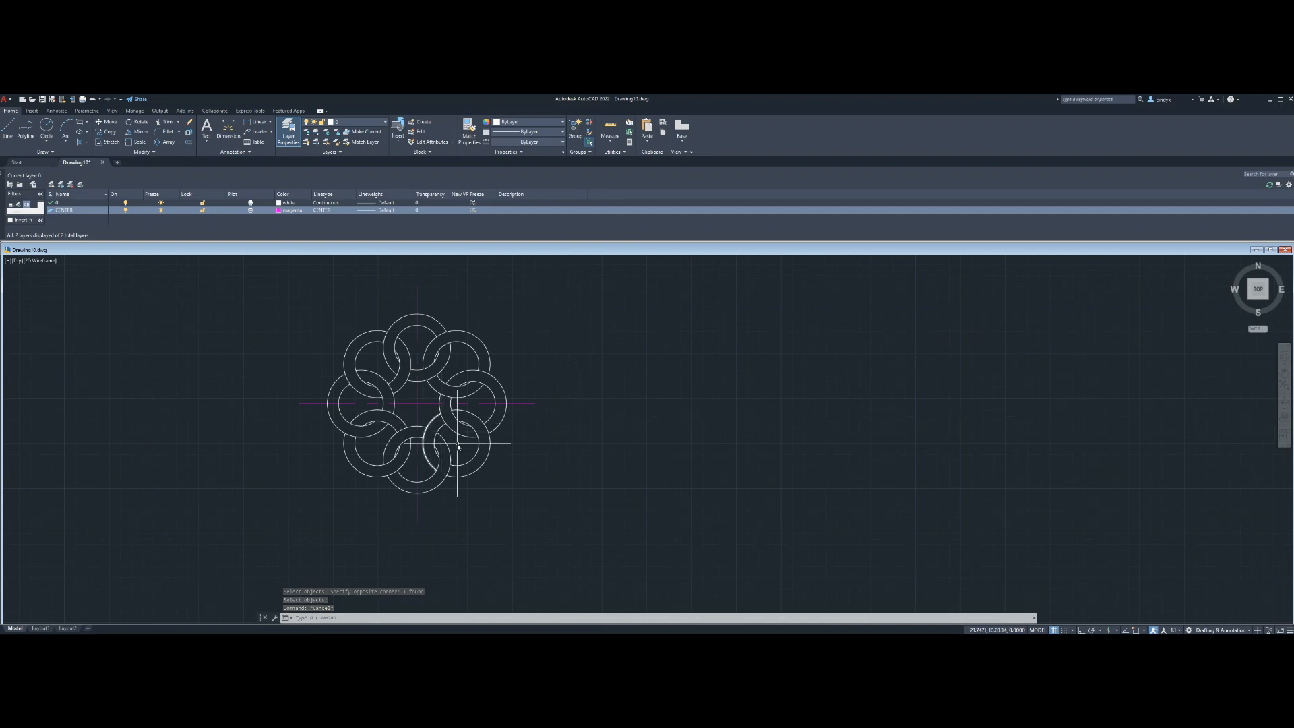
scroll(448, 416, "up", 2)
scroll(450, 421, "down", 2)
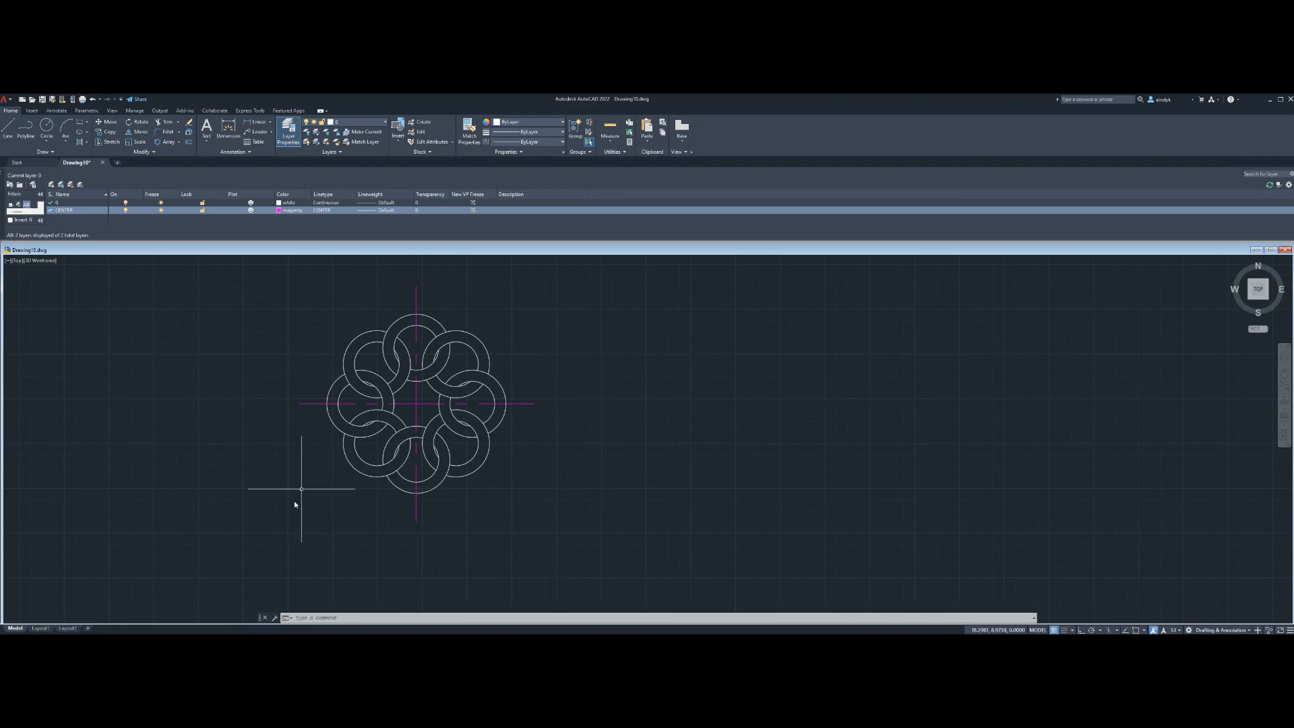
Set the drawing limits around the ring chain from about 17.4,7.6 to about 25.5,14.1 and zoom to all
type("LTMI")
type("TS")
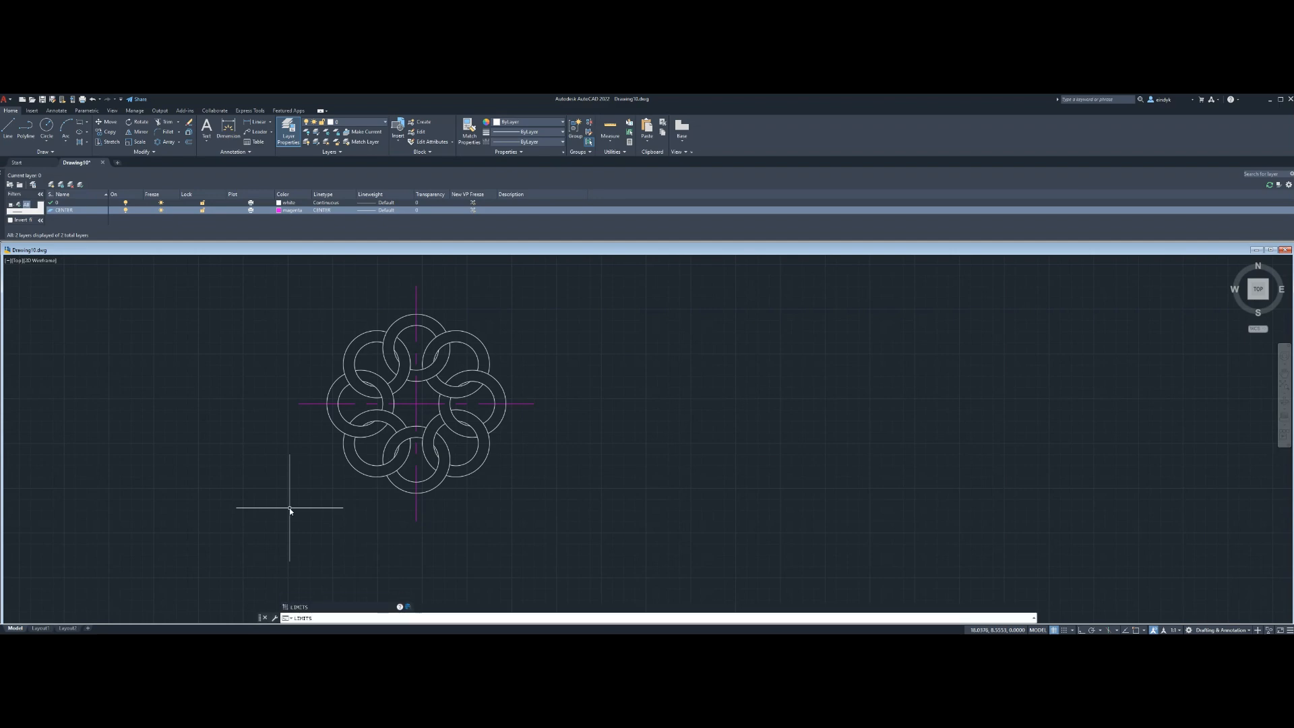
key("Return")
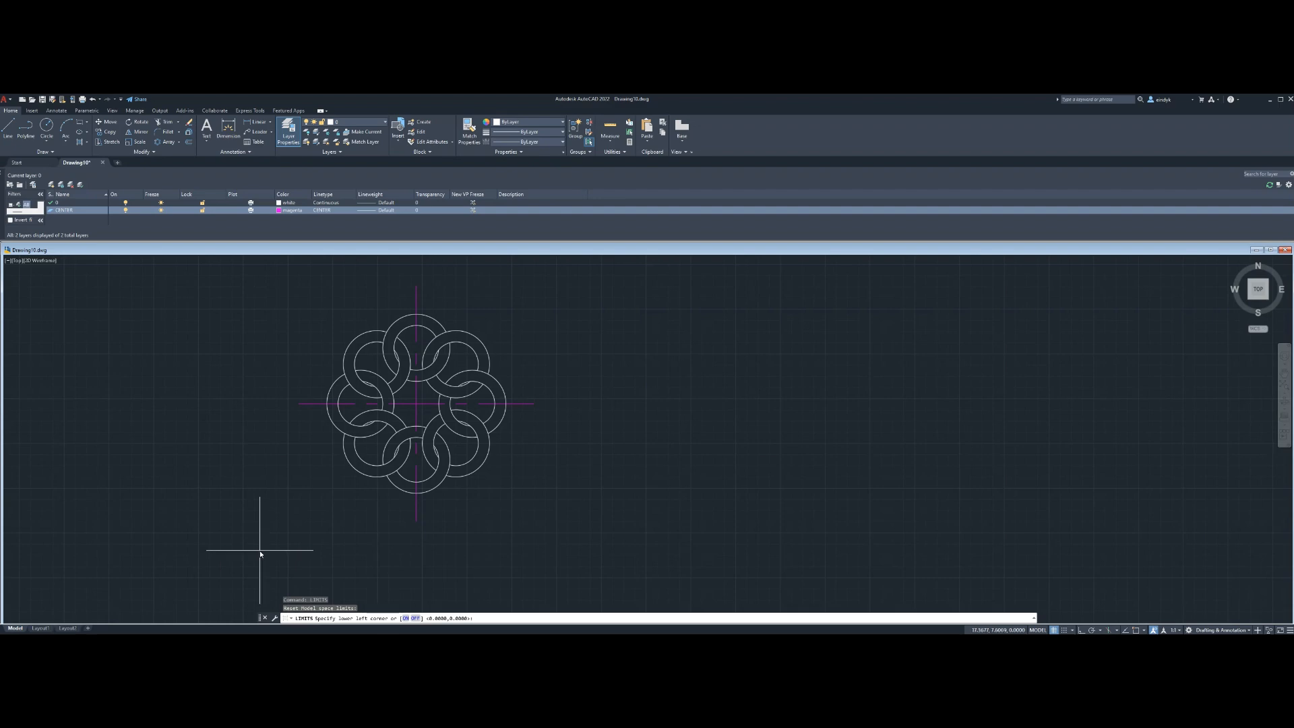
key("Return")
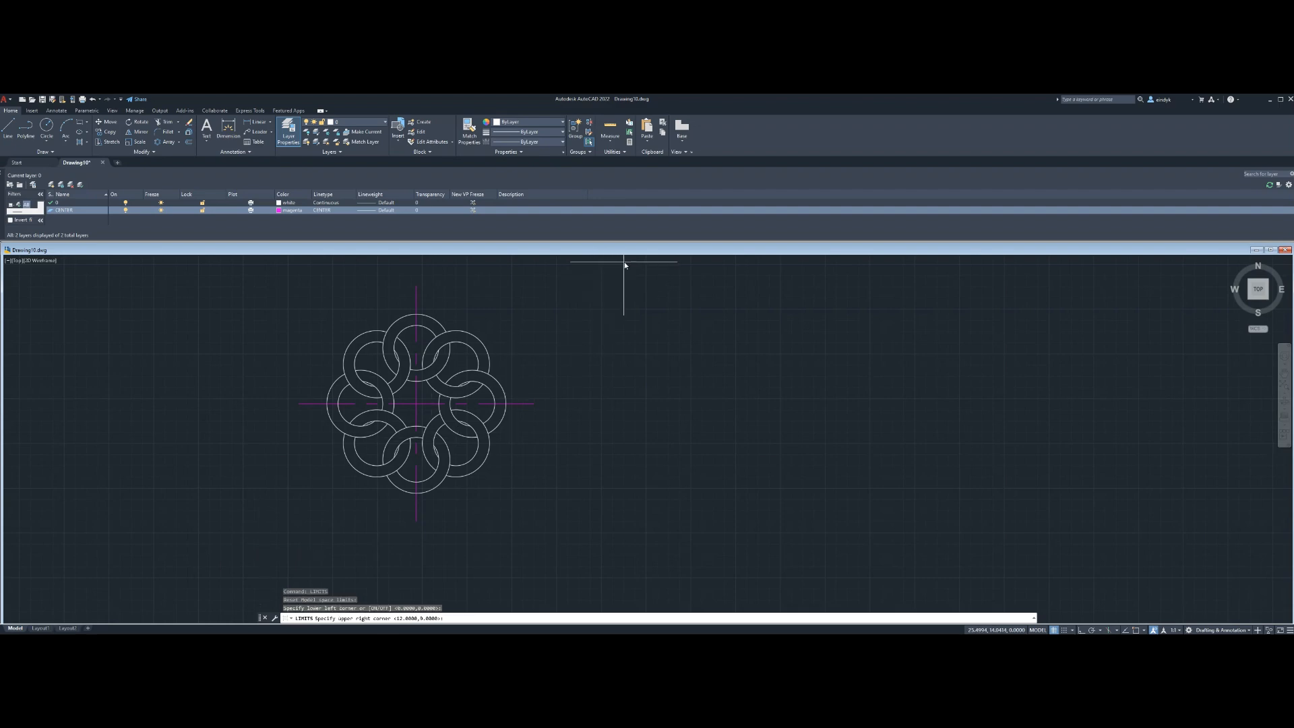
key("Return")
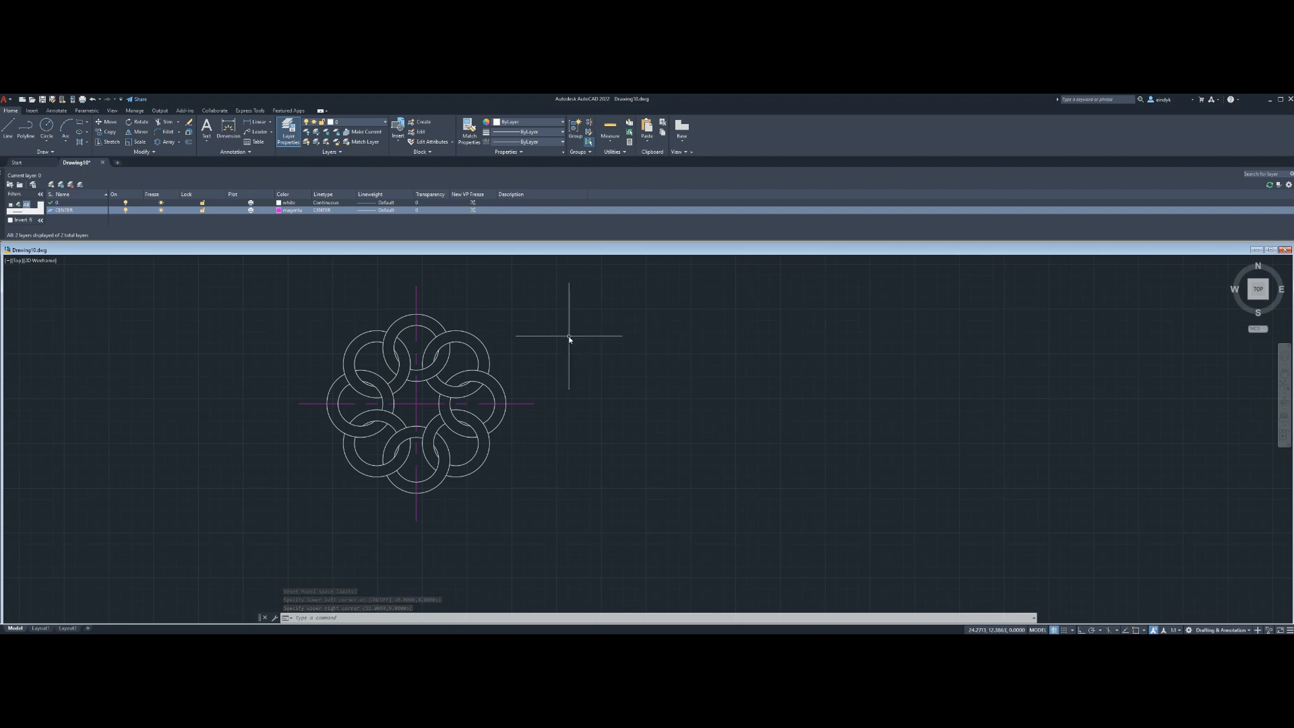
type("z")
key("Return")
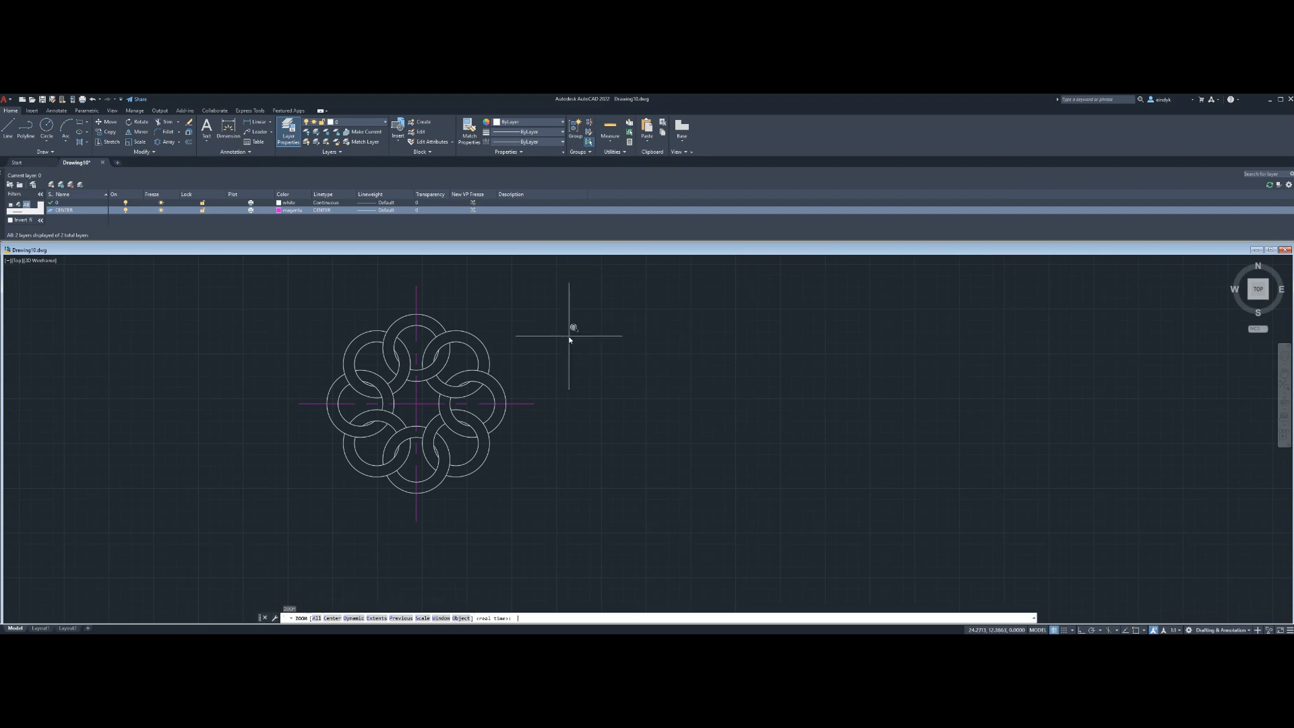
type("A")
key("Return")
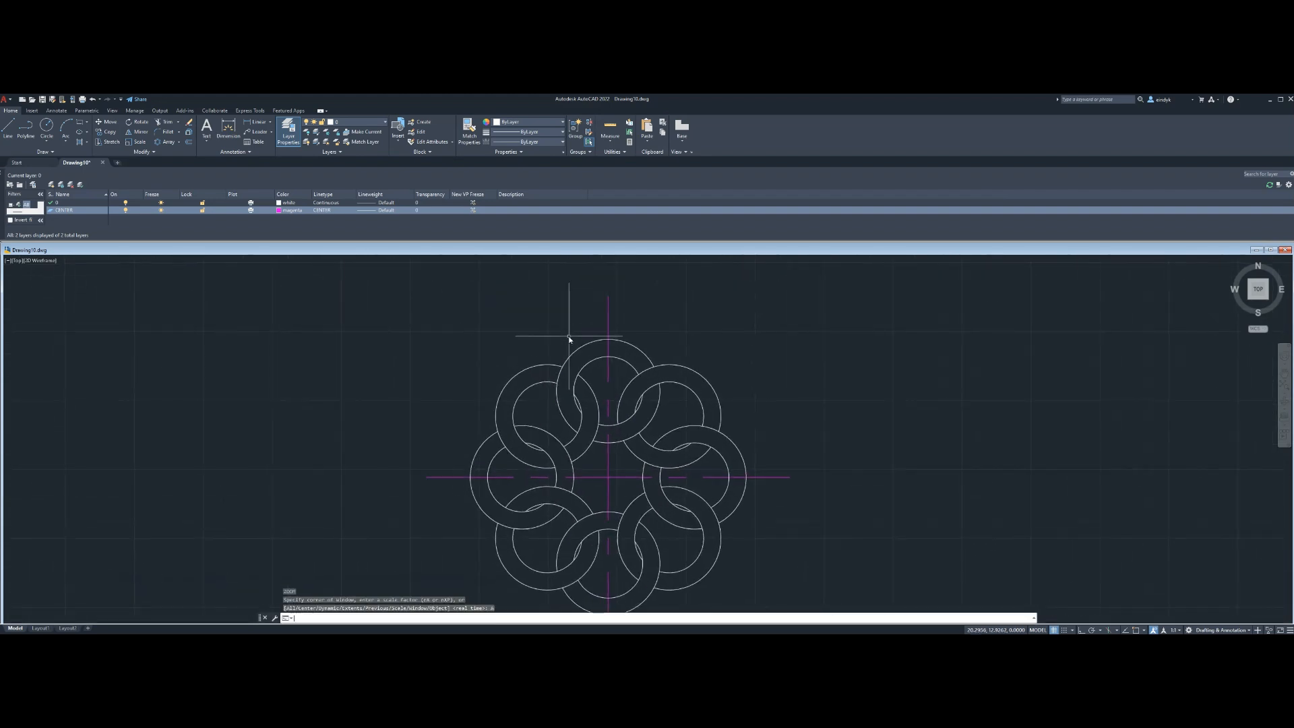
scroll(589, 290, "down", 1)
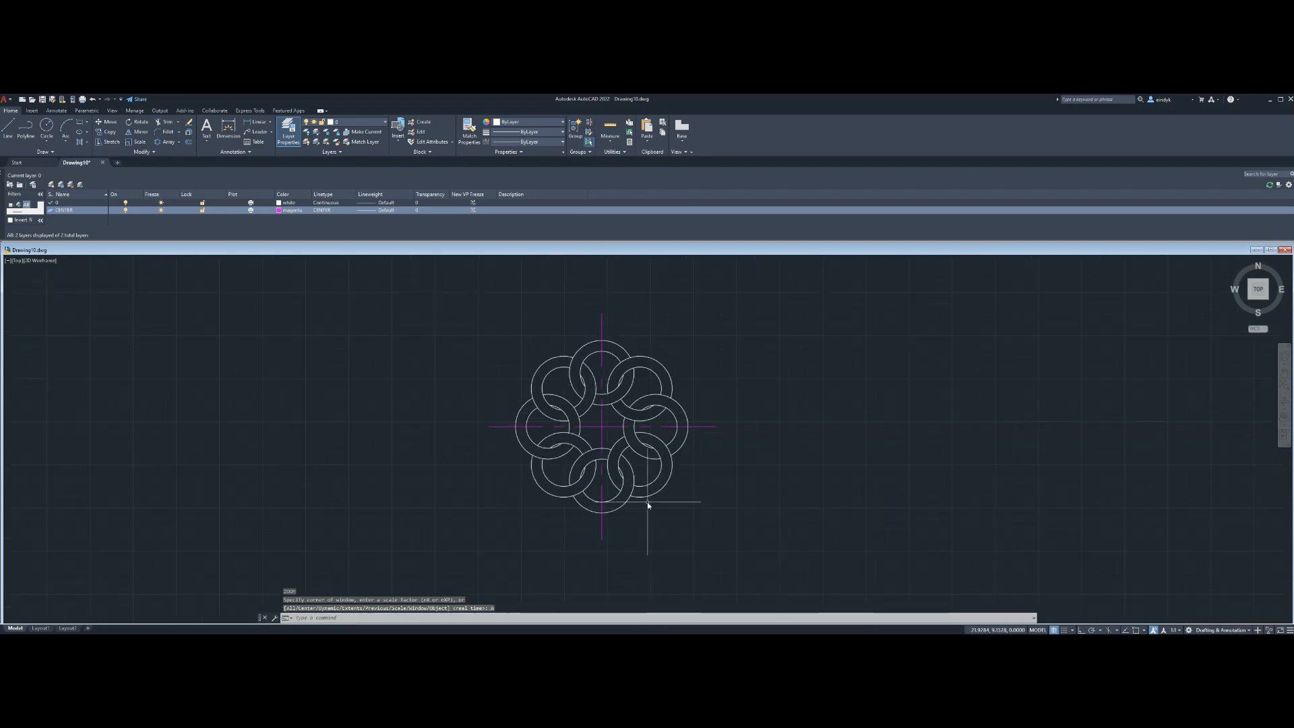
Redefine the drawing limits with a wider window picked around the ring chain and zoom to all
type("LTMITS")
key("Return")
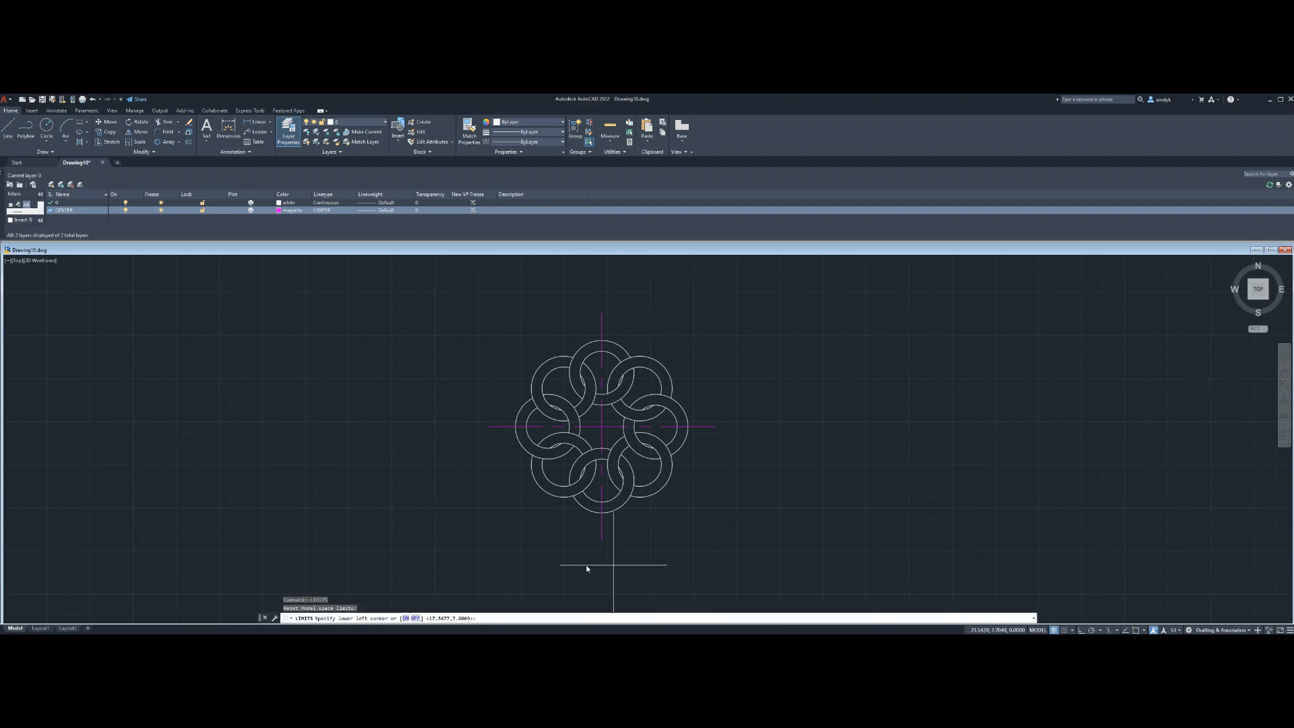
key("Return")
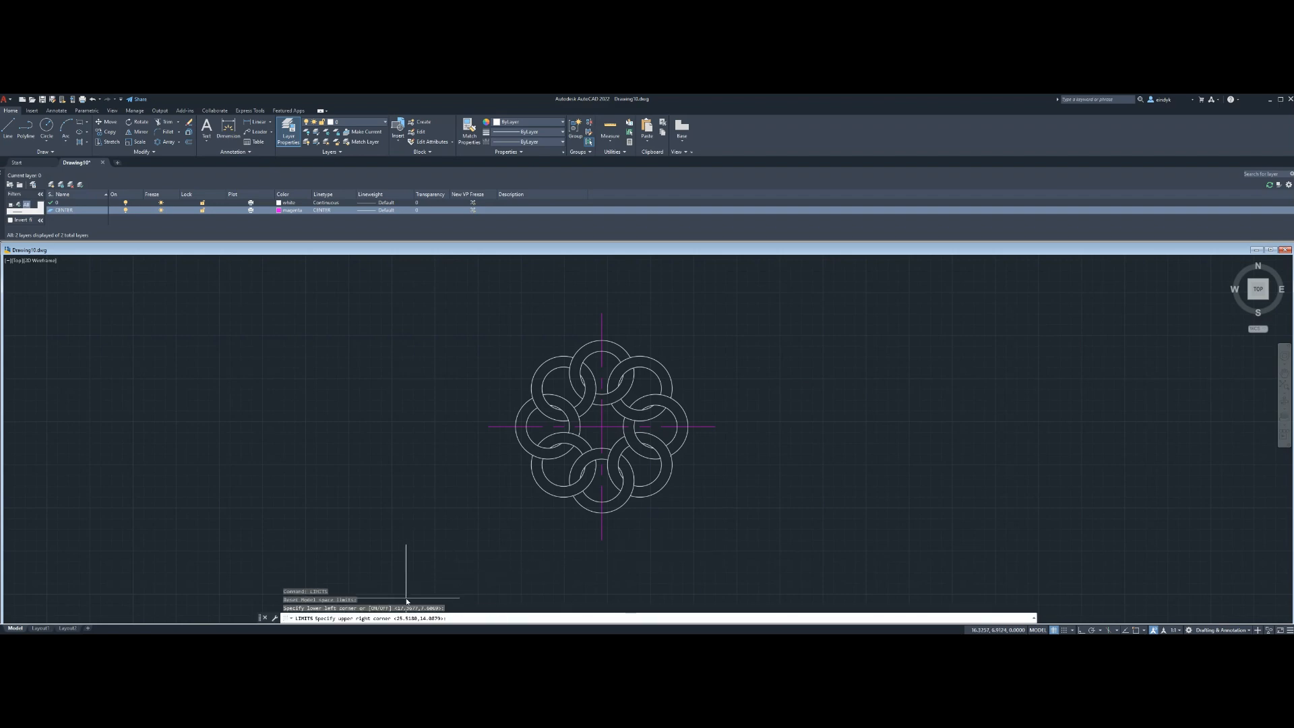
key("Return")
type("z")
key("Return")
type("a")
key("Return")
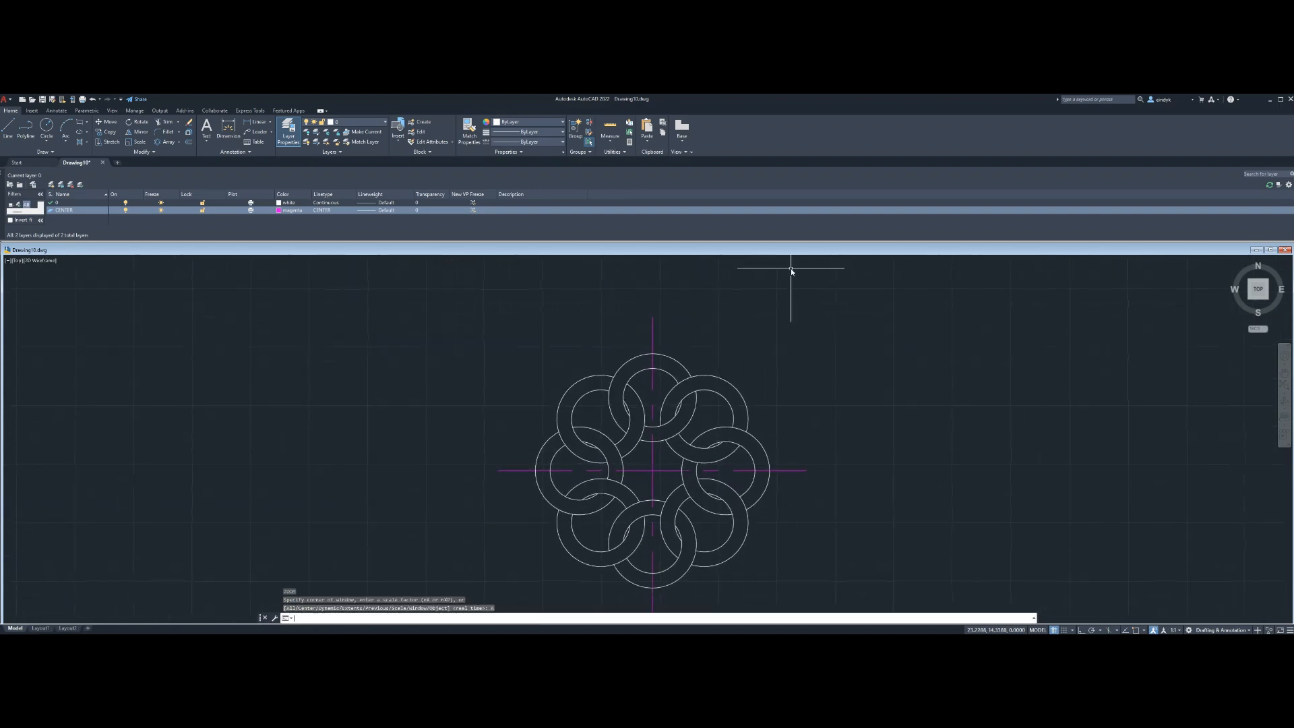
scroll(756, 375, "down", 2)
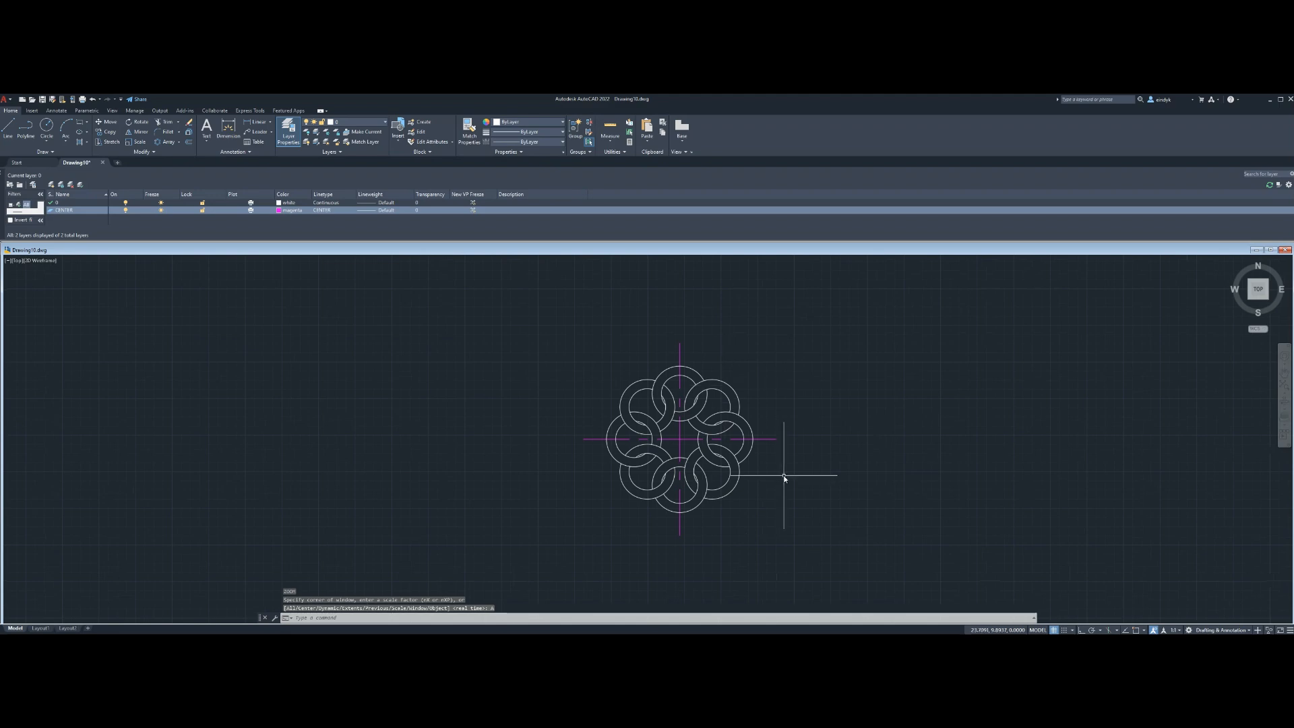
scroll(809, 451, "up", 2)
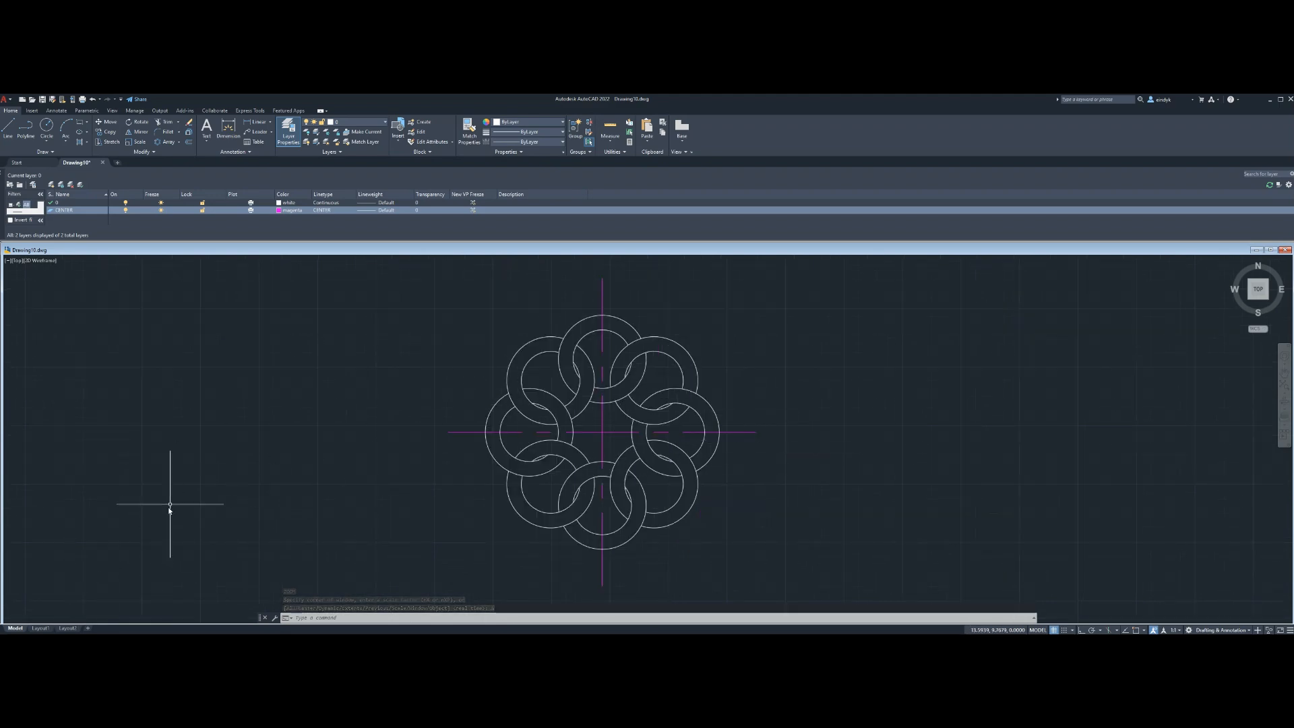
Open Layout1, turn off the grid inside its viewport and return to paper space
left_click(40, 628)
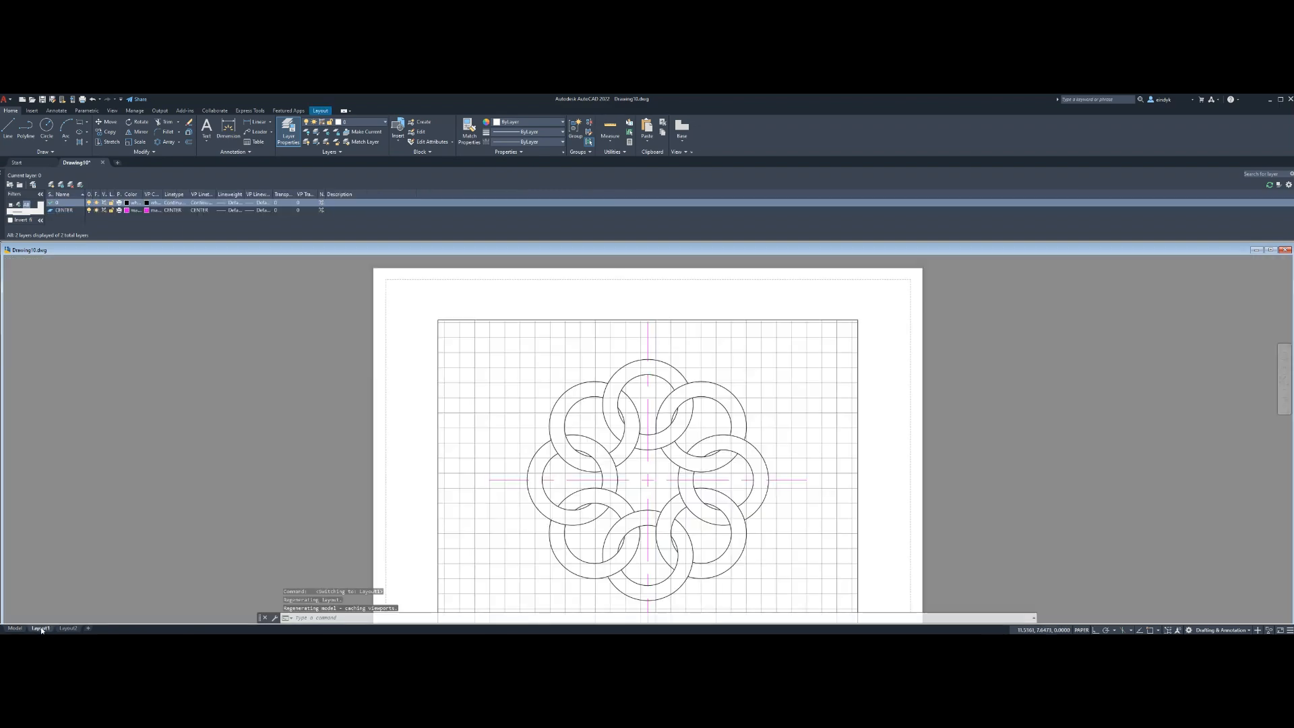
scroll(649, 347, "down", 2)
scroll(681, 491, "up", 2)
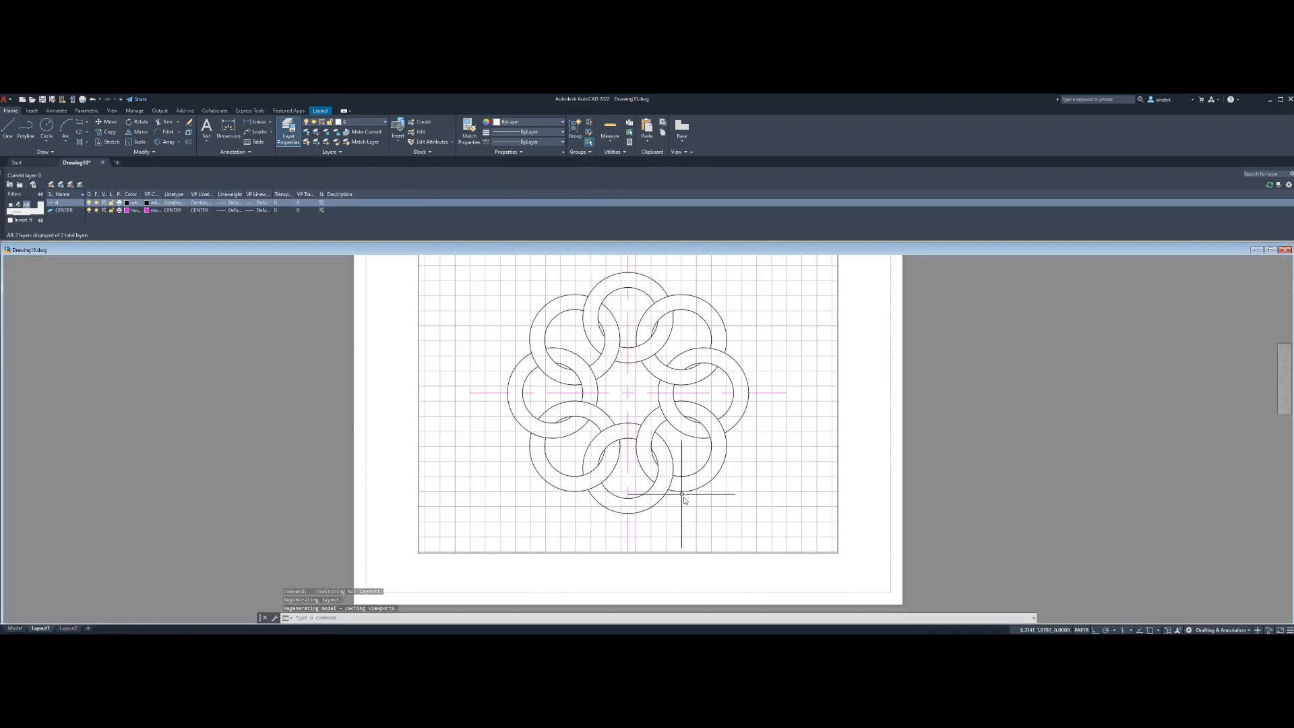
scroll(690, 505, "down", 2)
left_click(751, 398)
double_click(752, 400)
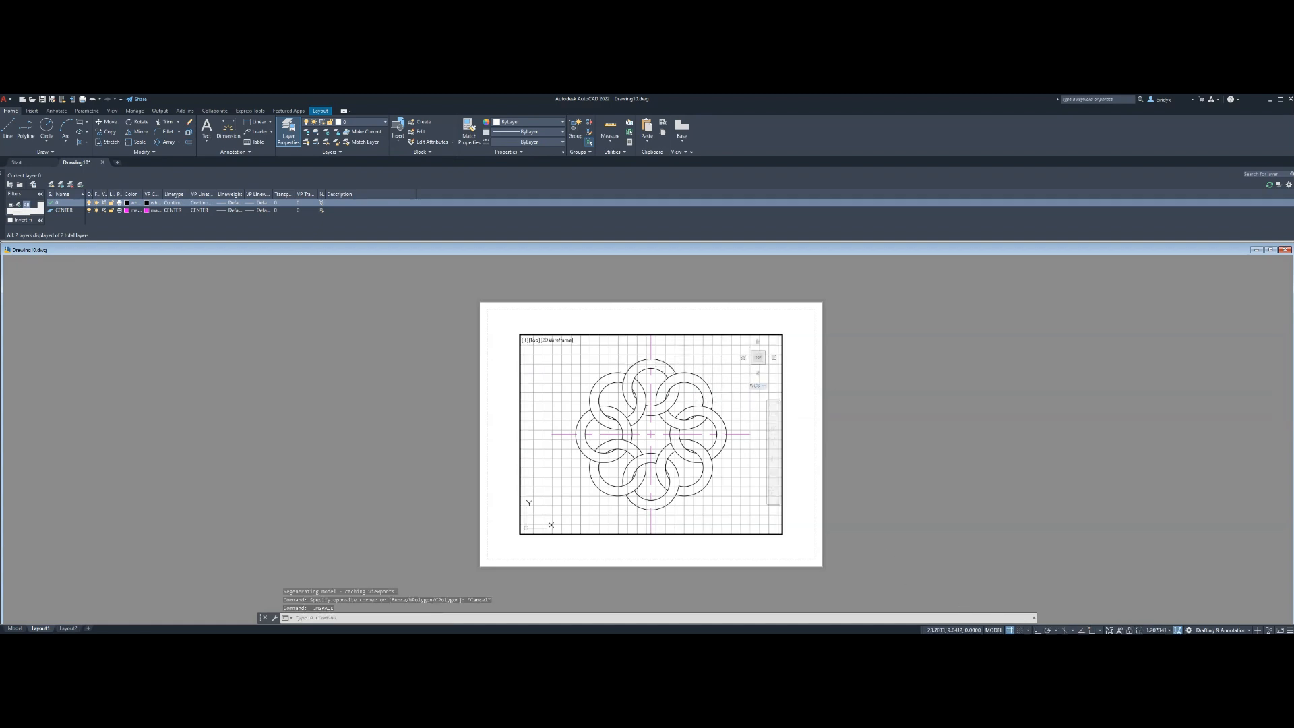
left_click(1012, 630)
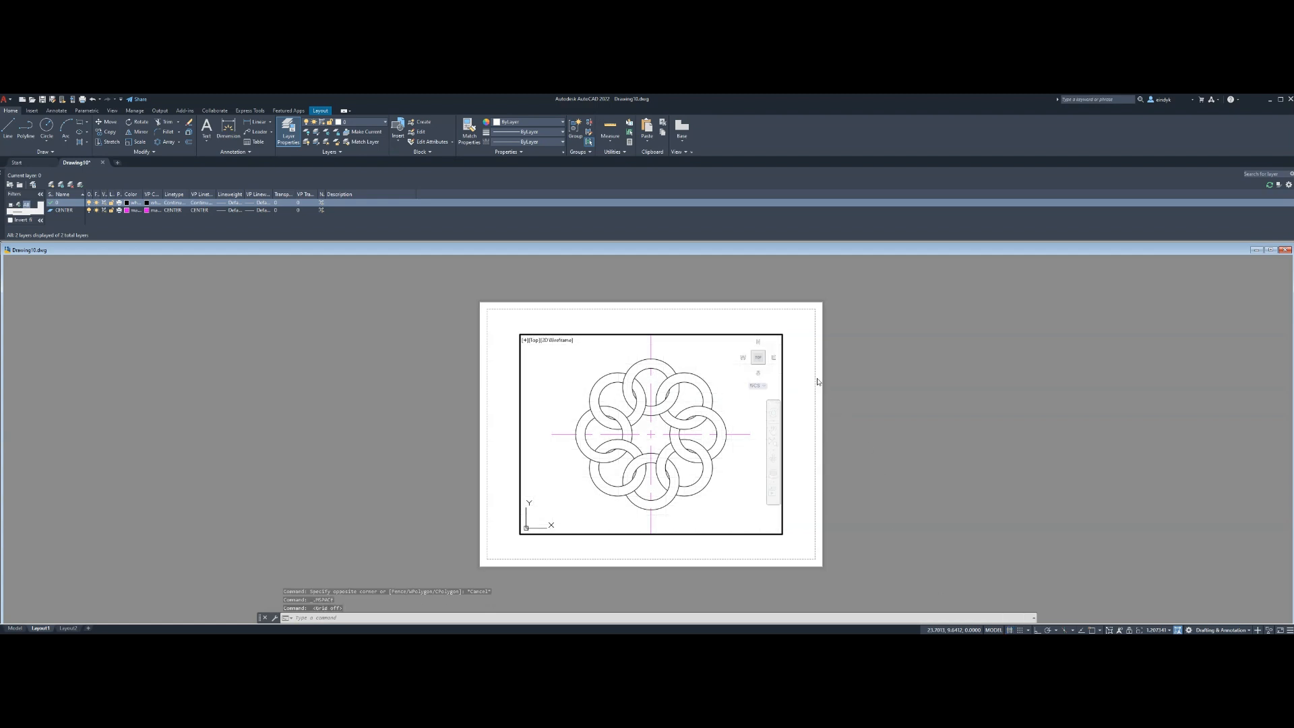
double_click(802, 369)
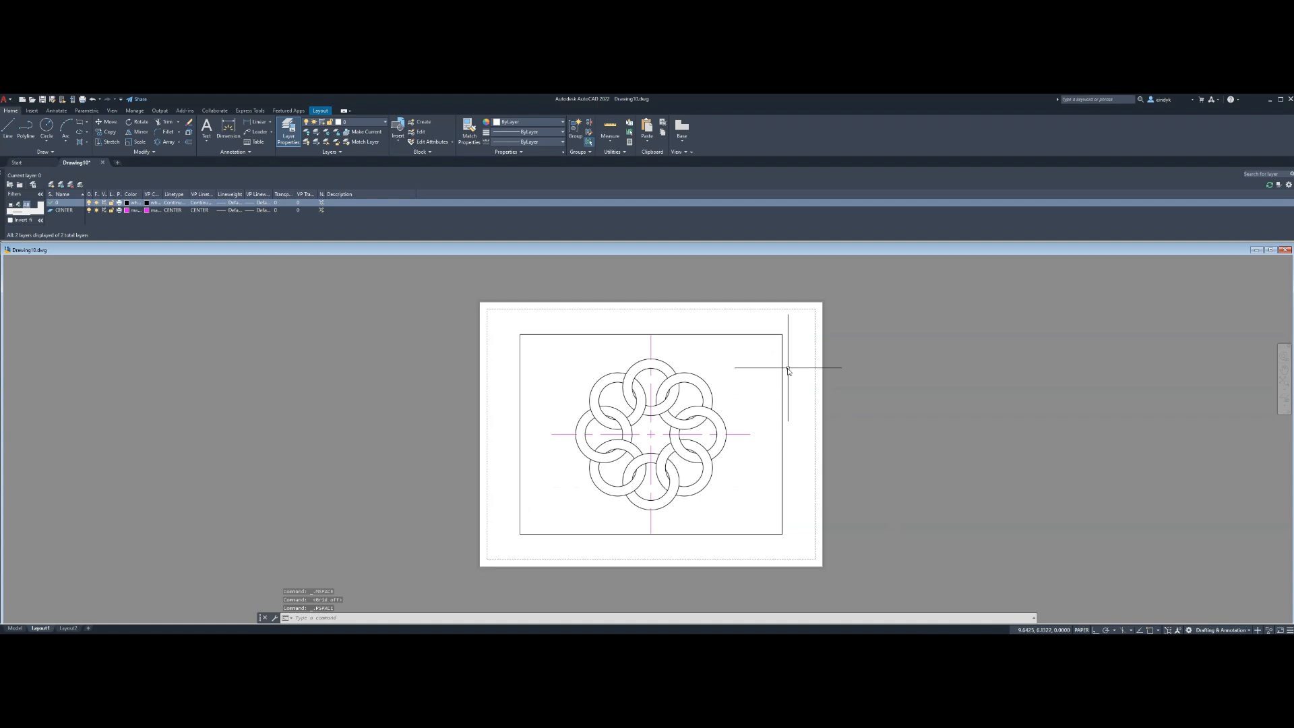
Make CENTER the current layer
scroll(701, 453, "up", 2)
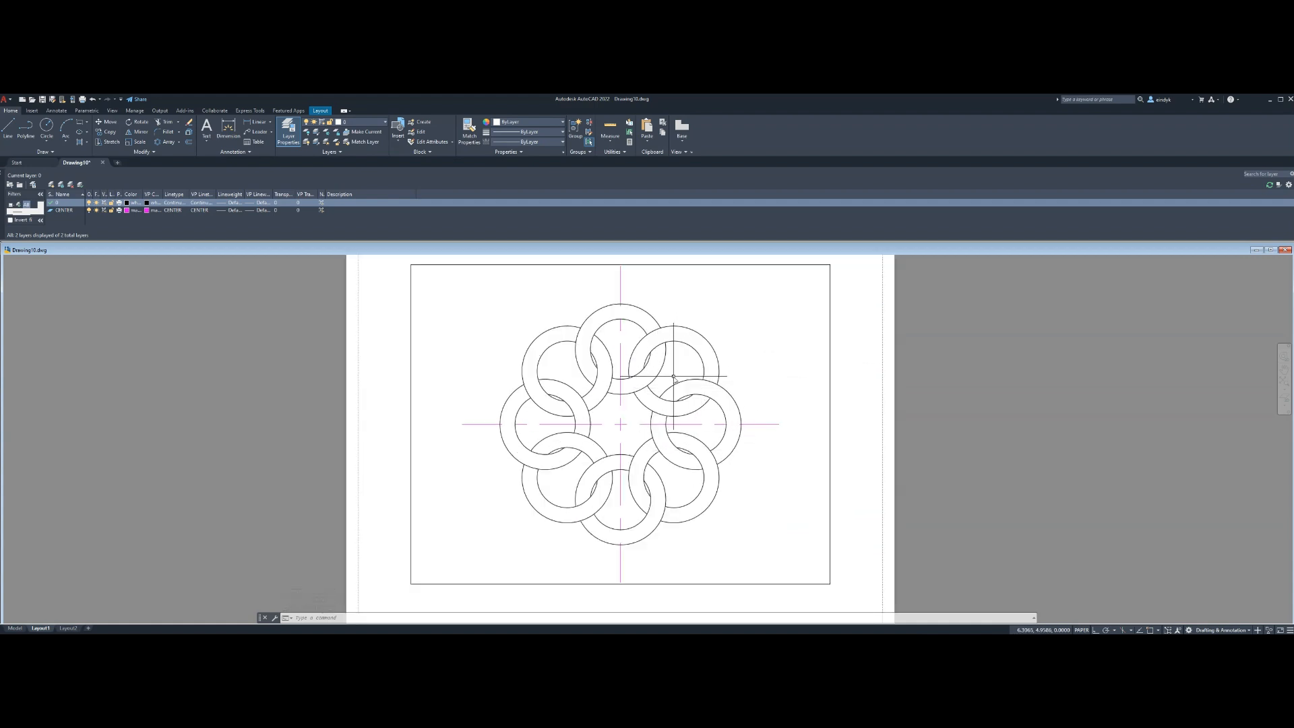
scroll(672, 378, "down", 2)
scroll(670, 383, "up", 2)
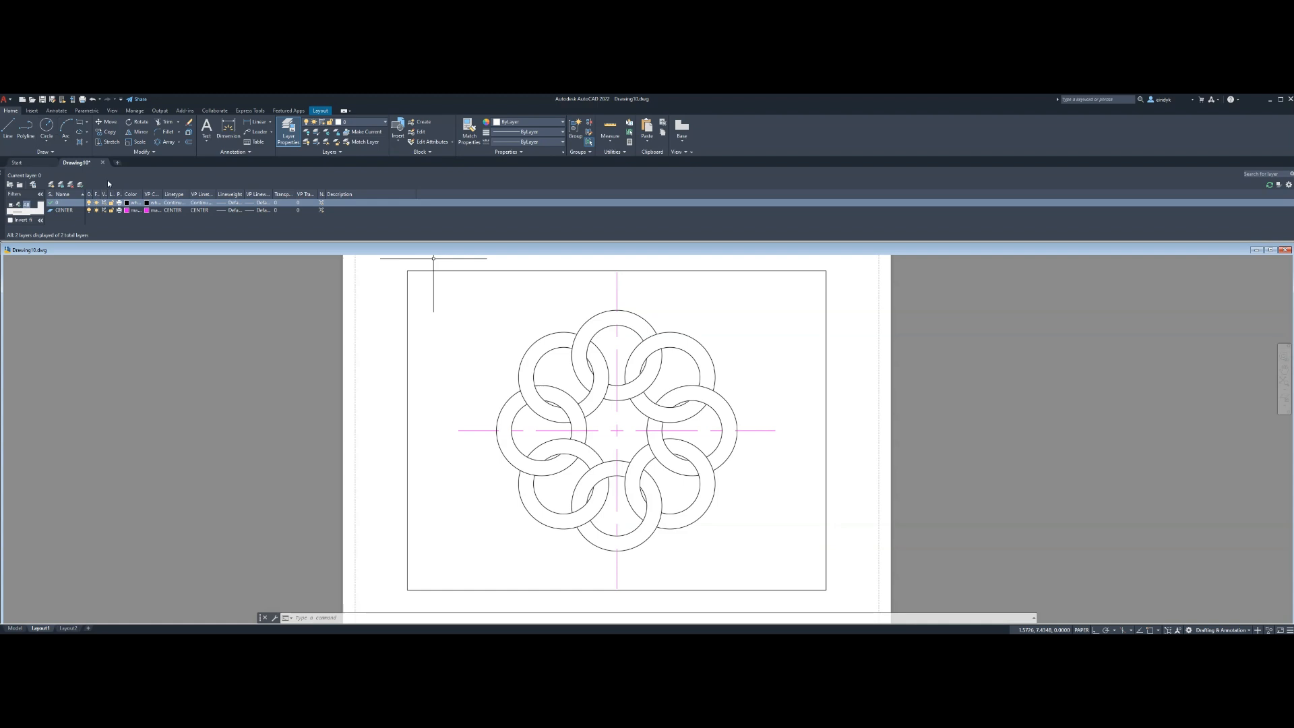
left_click(64, 211)
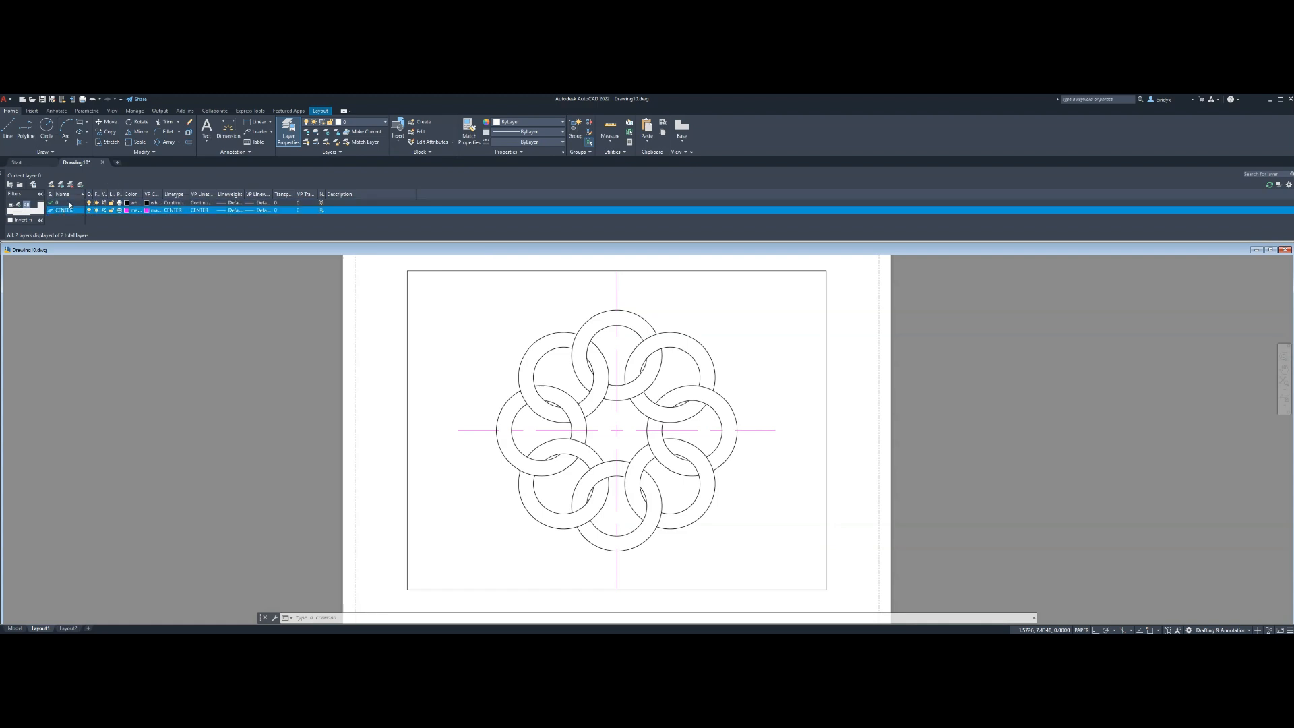
double_click(63, 211)
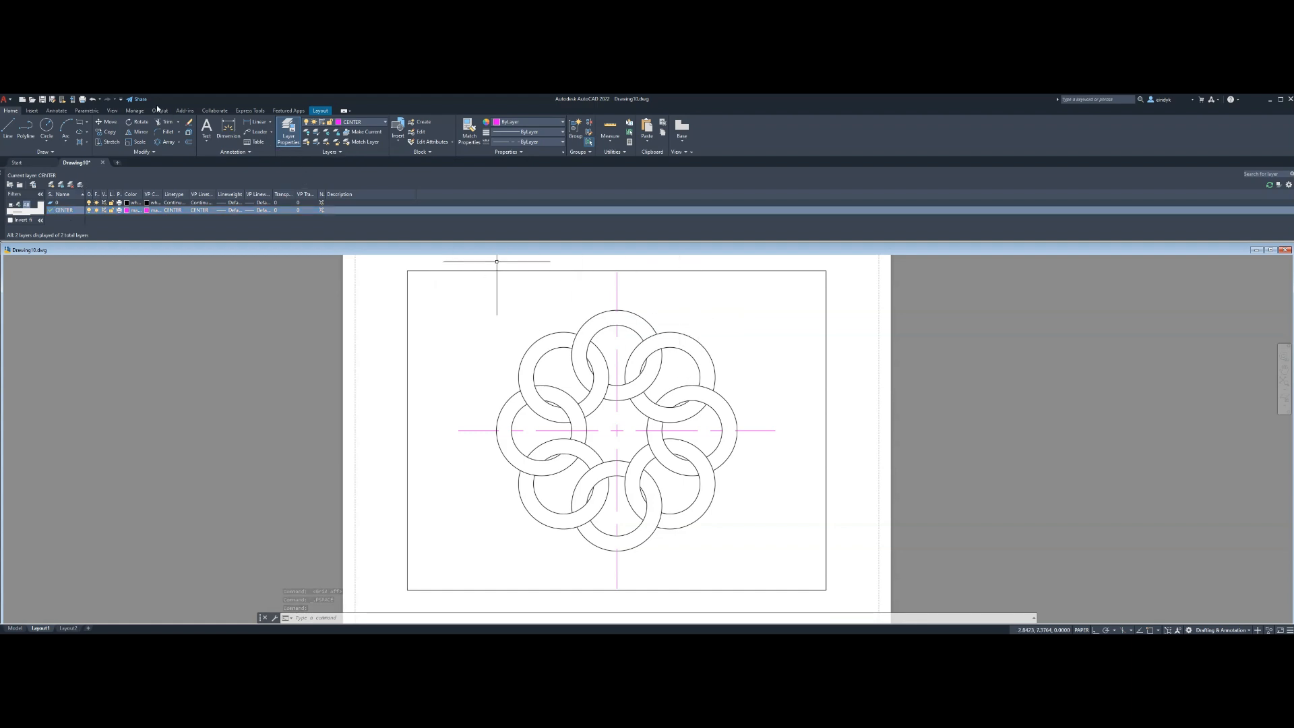
Add a center mark to each of the eight rings in the layout
left_click(57, 111)
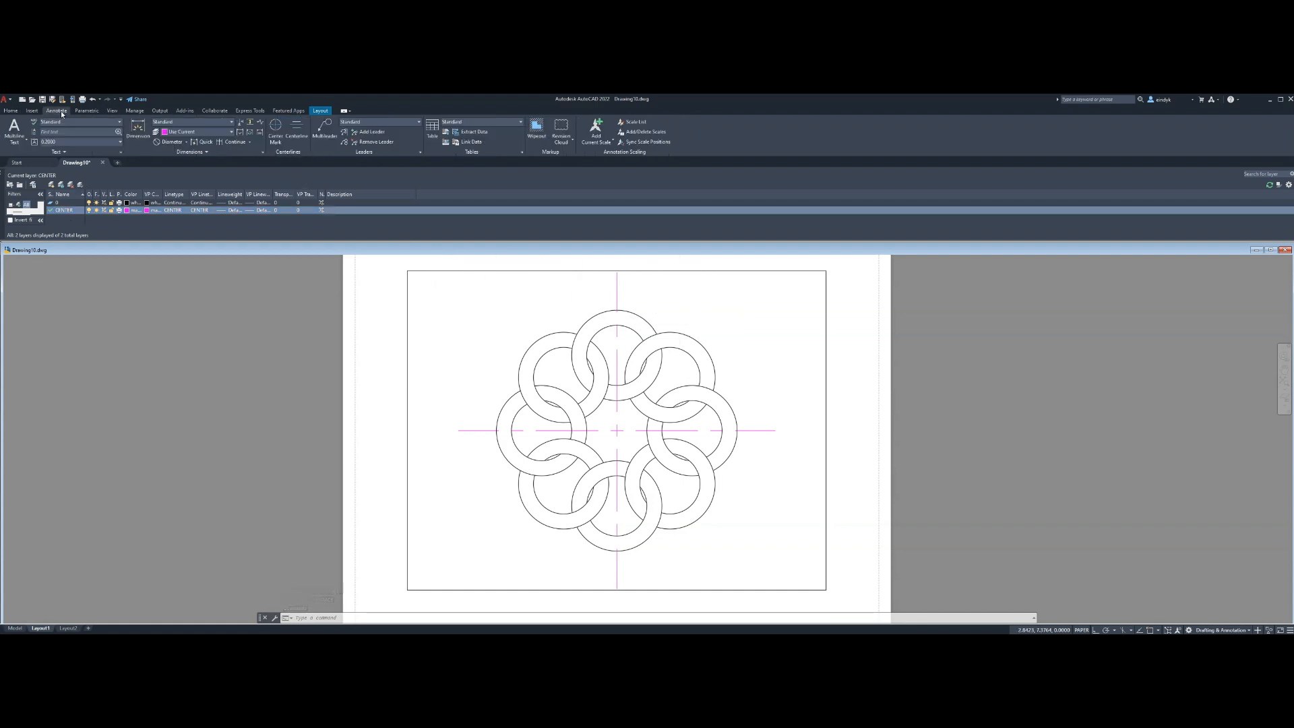
left_click(277, 126)
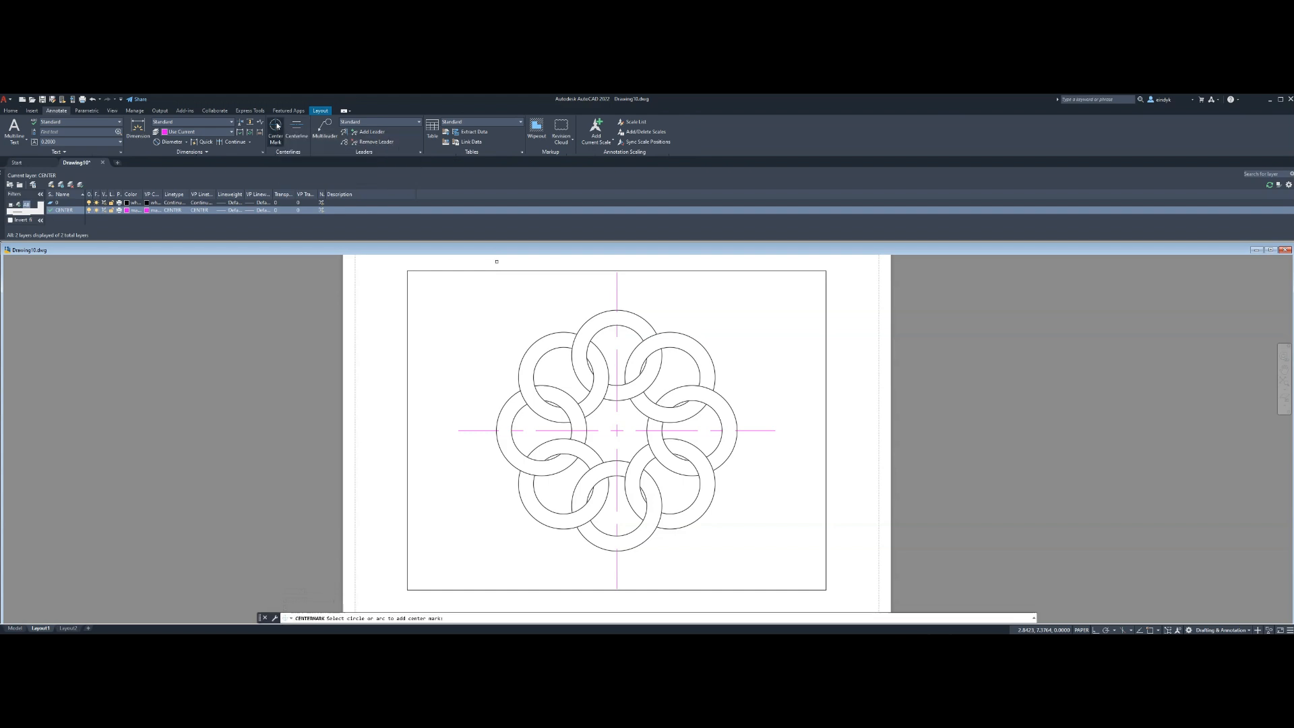
left_click(697, 342)
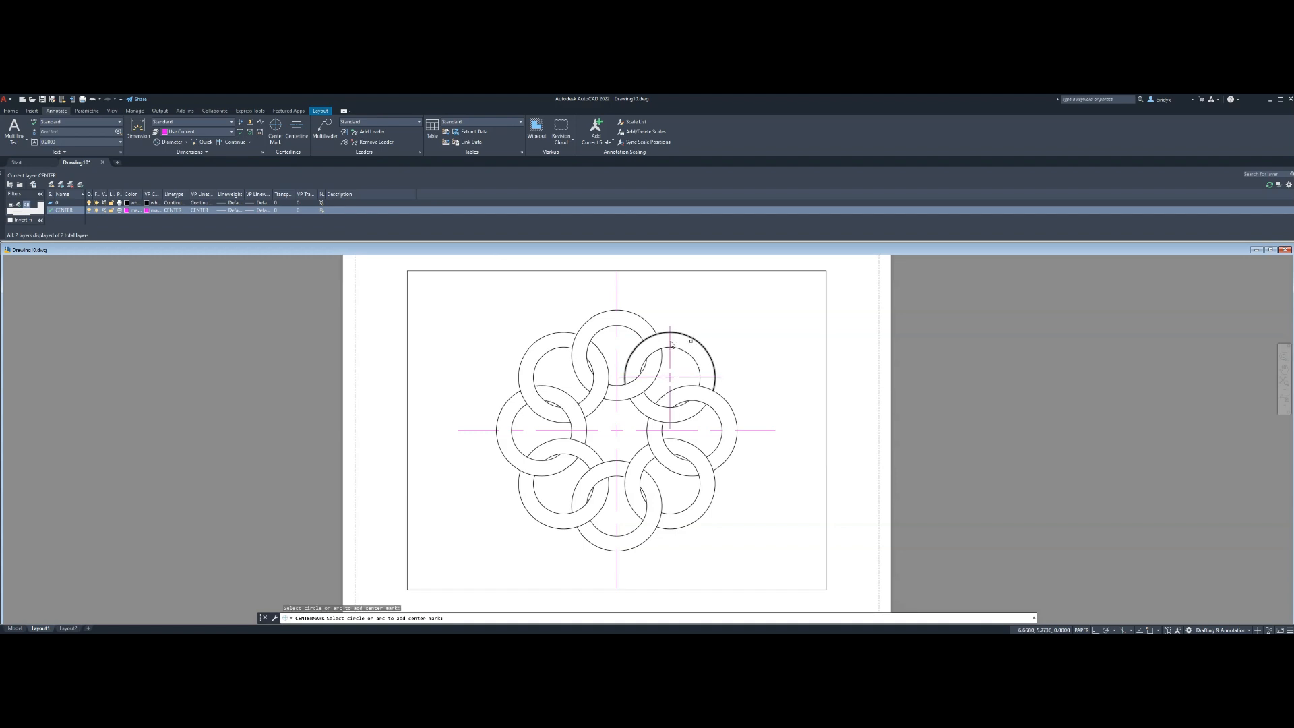
left_click(617, 320)
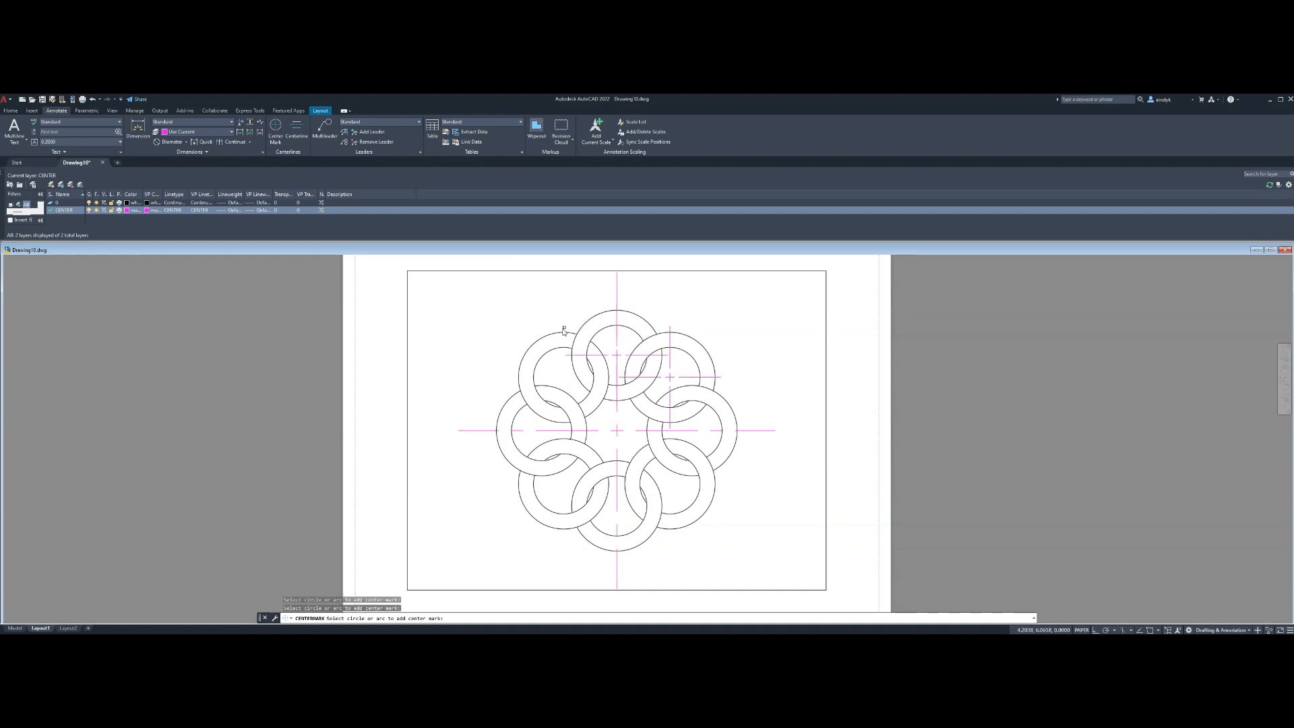
left_click(535, 355)
left_click(505, 401)
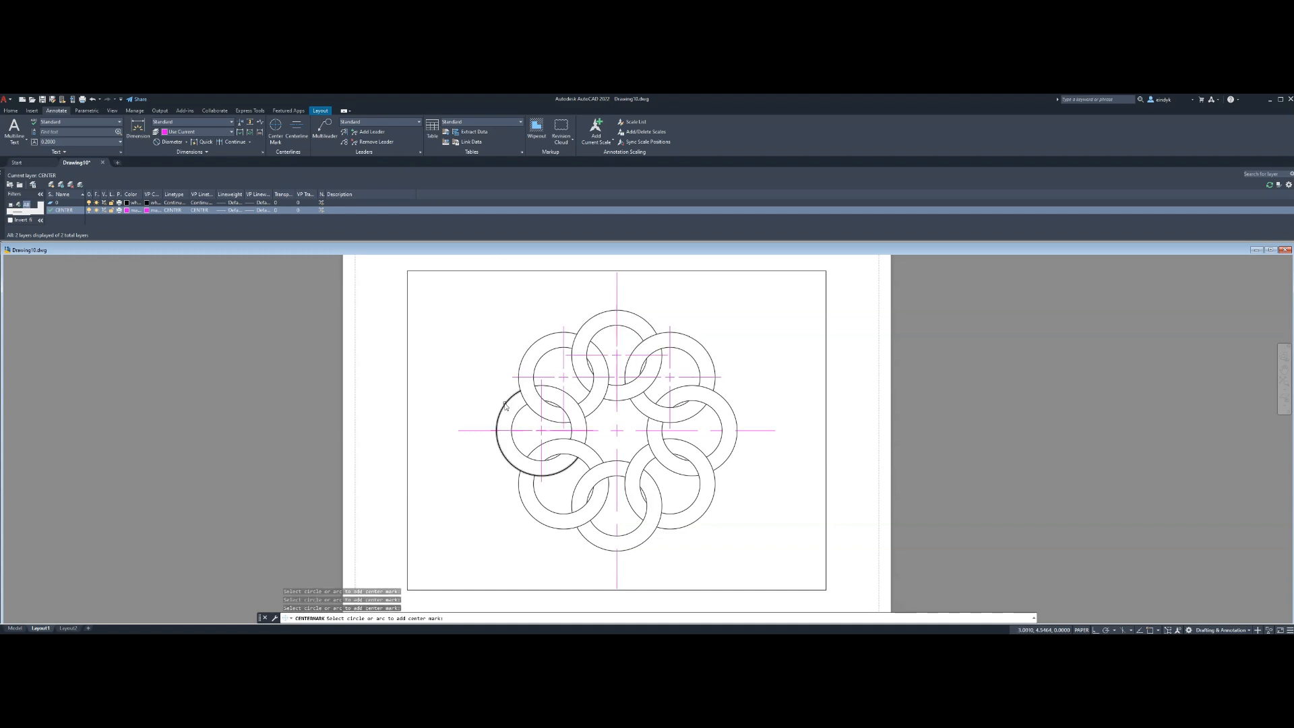
left_click(557, 525)
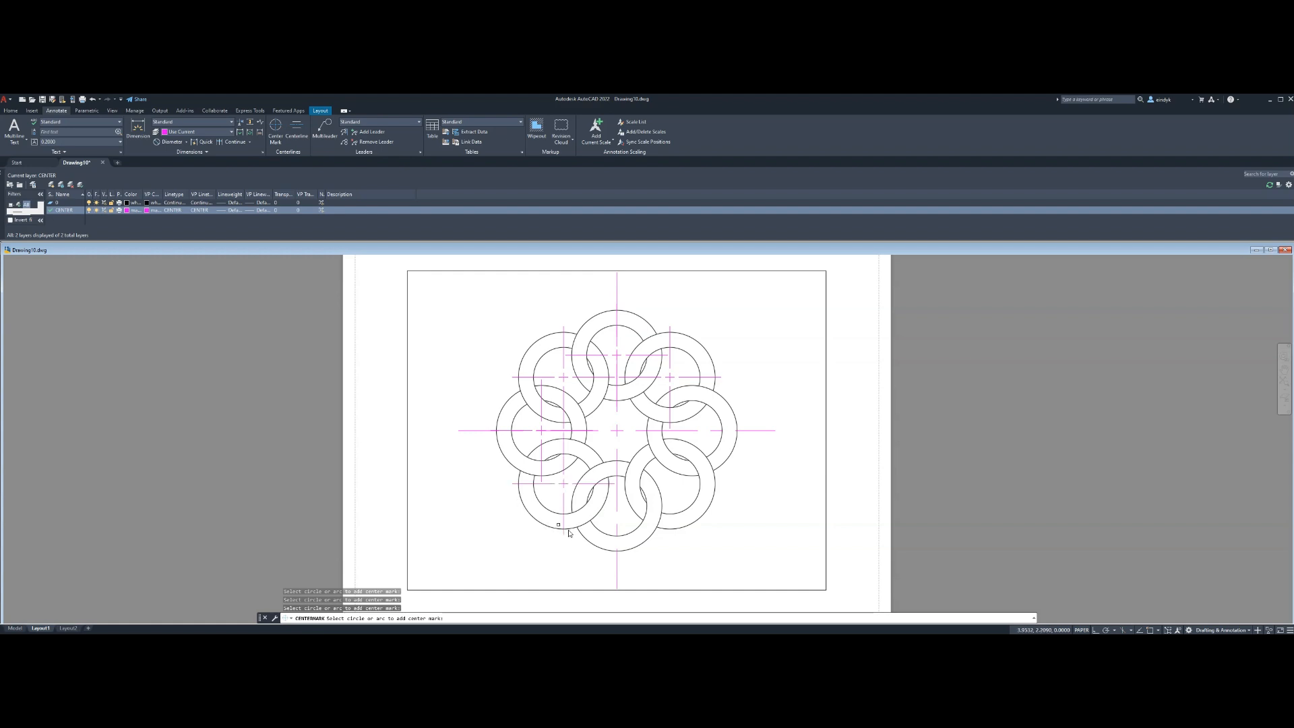
left_click(598, 550)
left_click(675, 527)
left_click(733, 453)
key("Return")
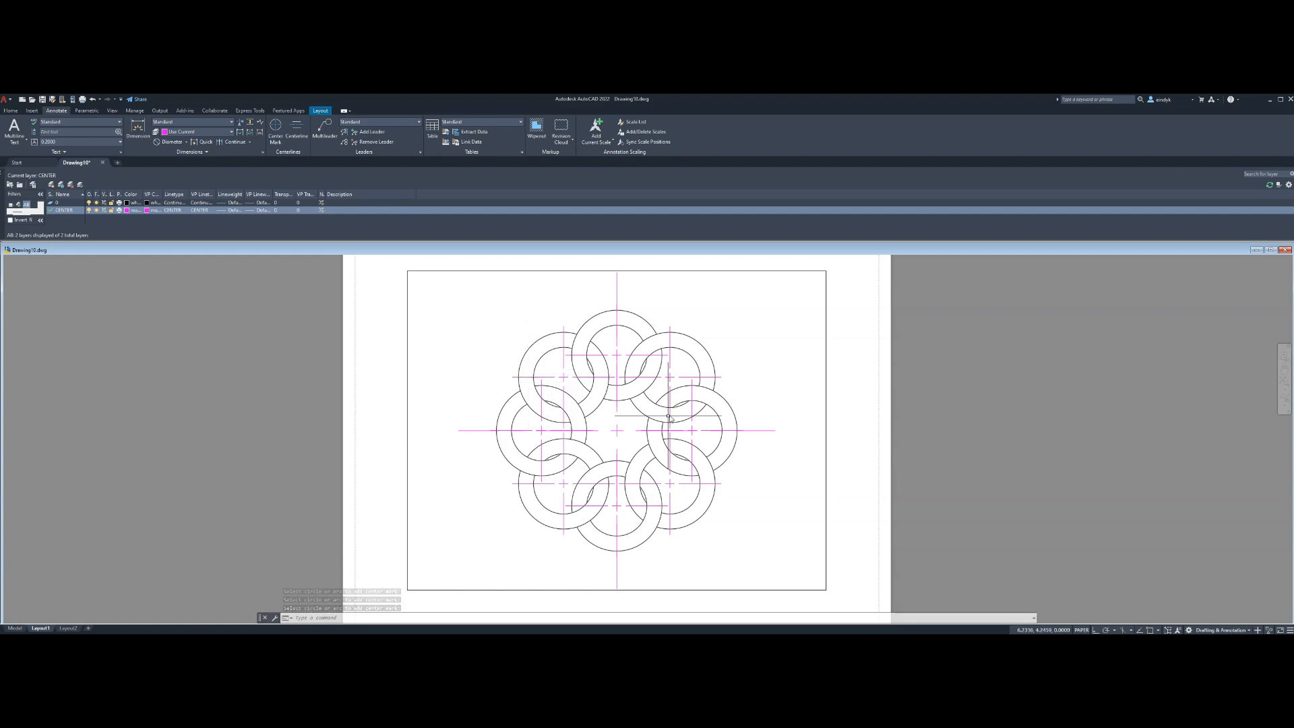
Set Show extension to No for the center mark of the upper-right ring
left_click(686, 381)
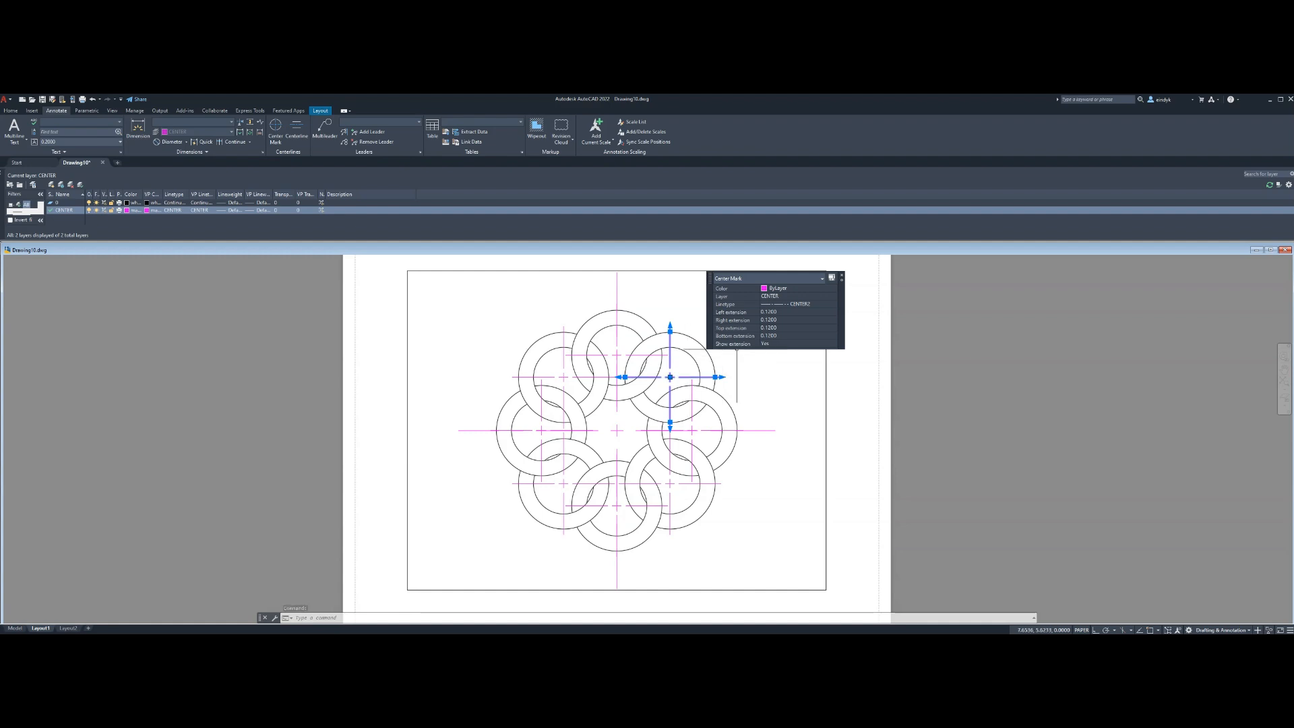
left_click(796, 343)
left_click(833, 343)
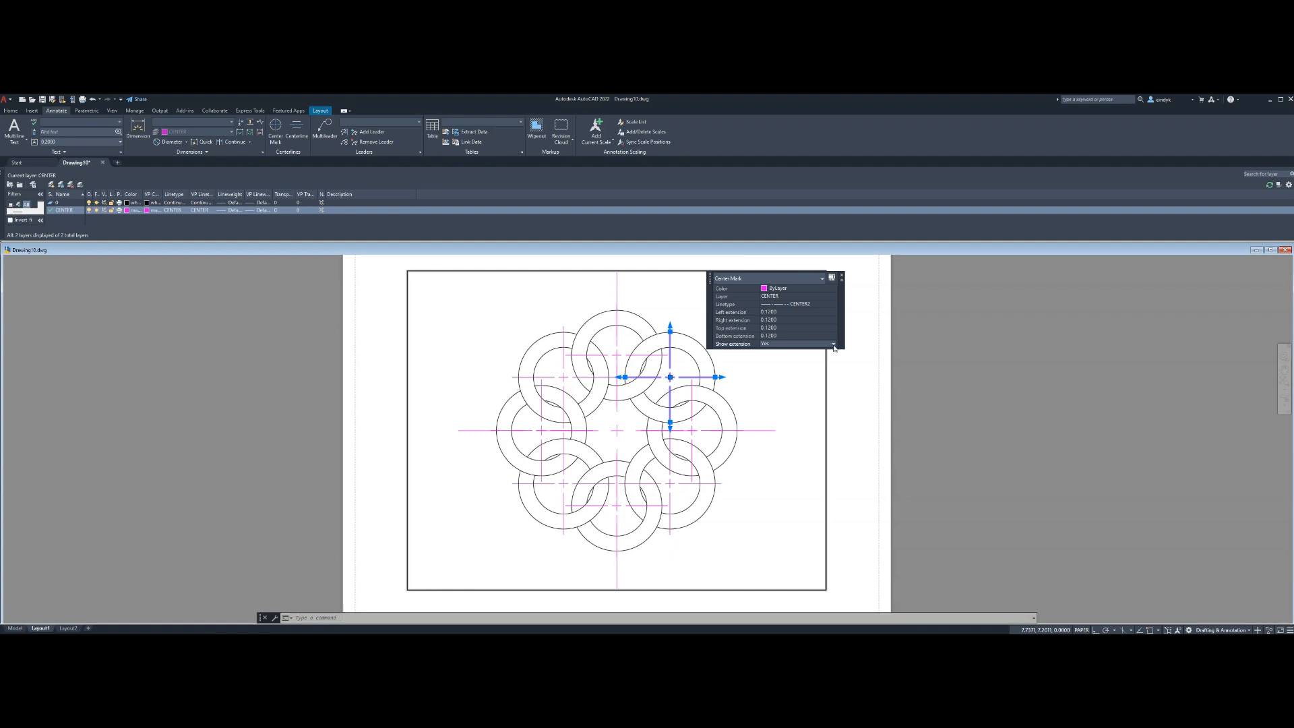
left_click(768, 359)
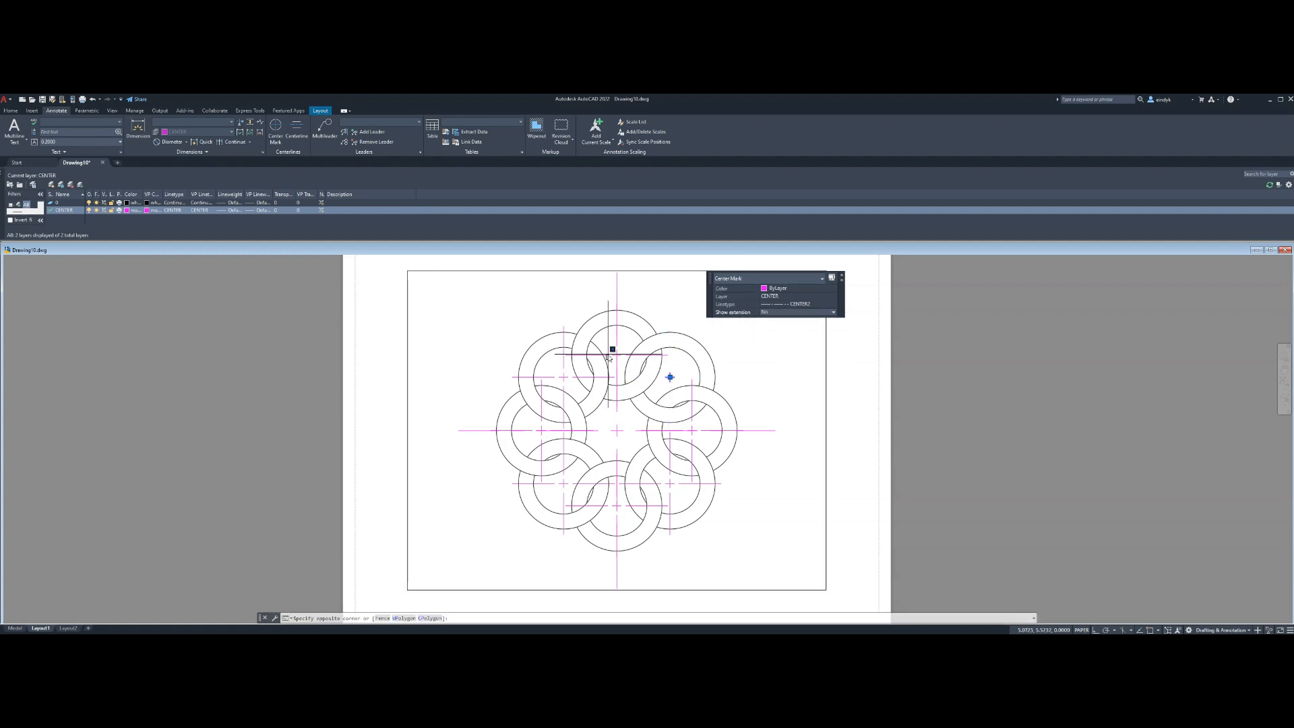
left_click(617, 337)
key("Escape")
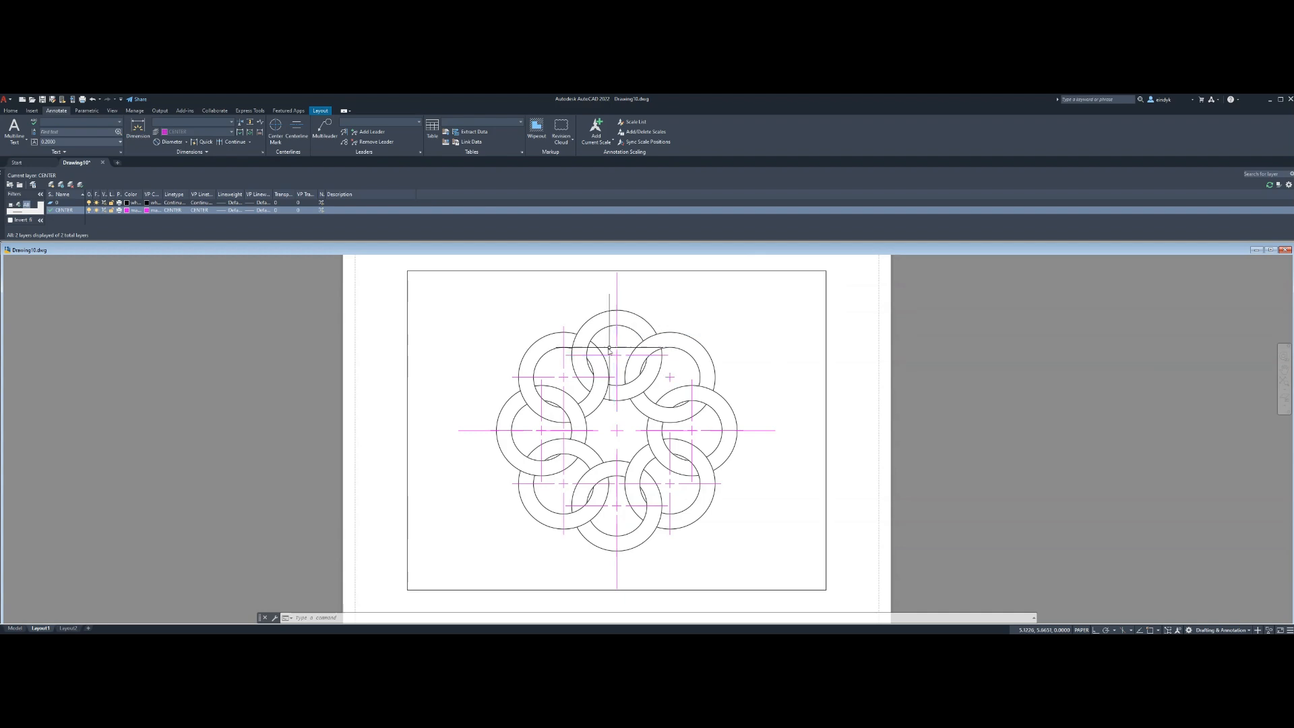
Set Show extension to No for the center marks of the other seven rings together
left_click(613, 353)
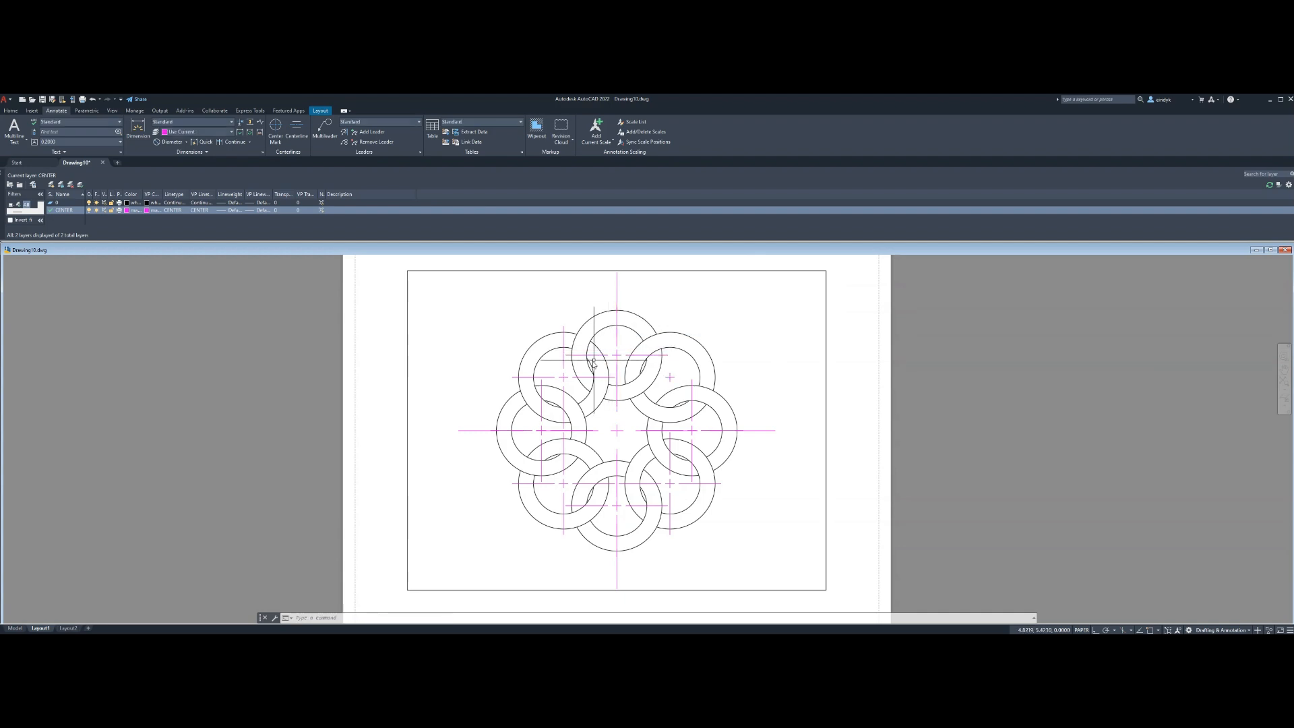
left_click(566, 368)
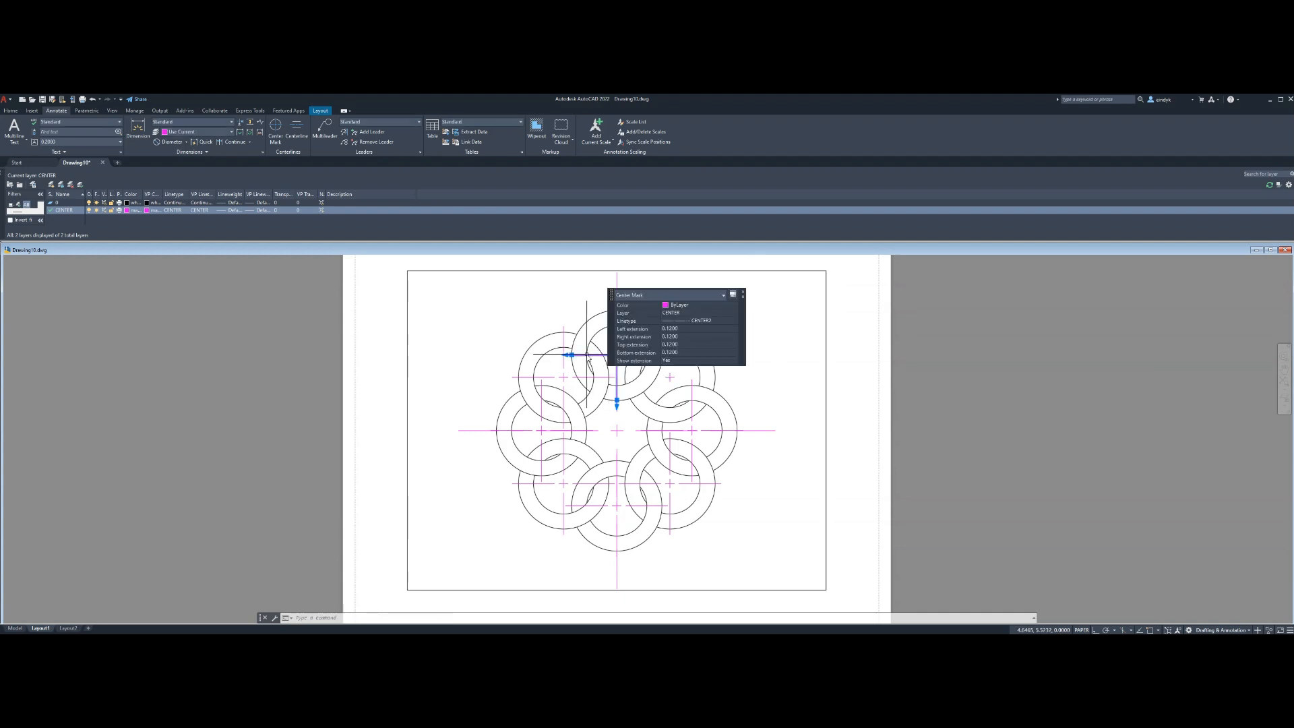
left_click(560, 377)
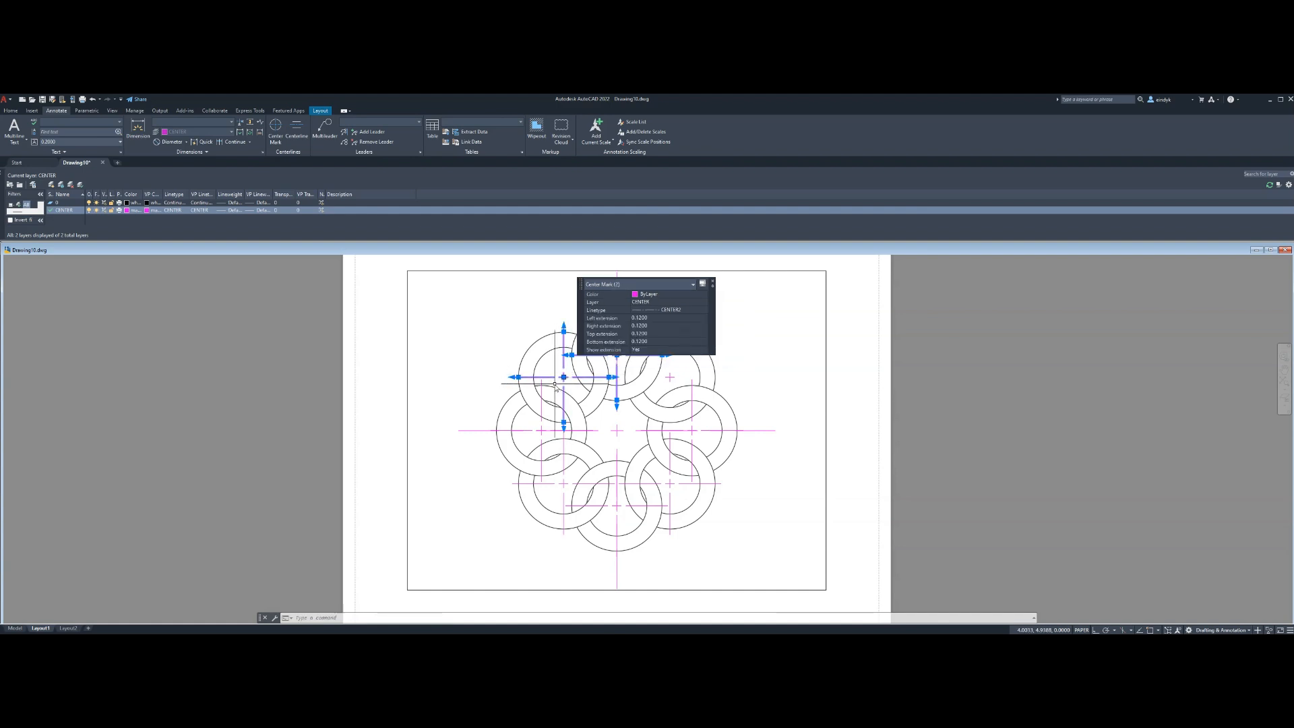
left_click(525, 431)
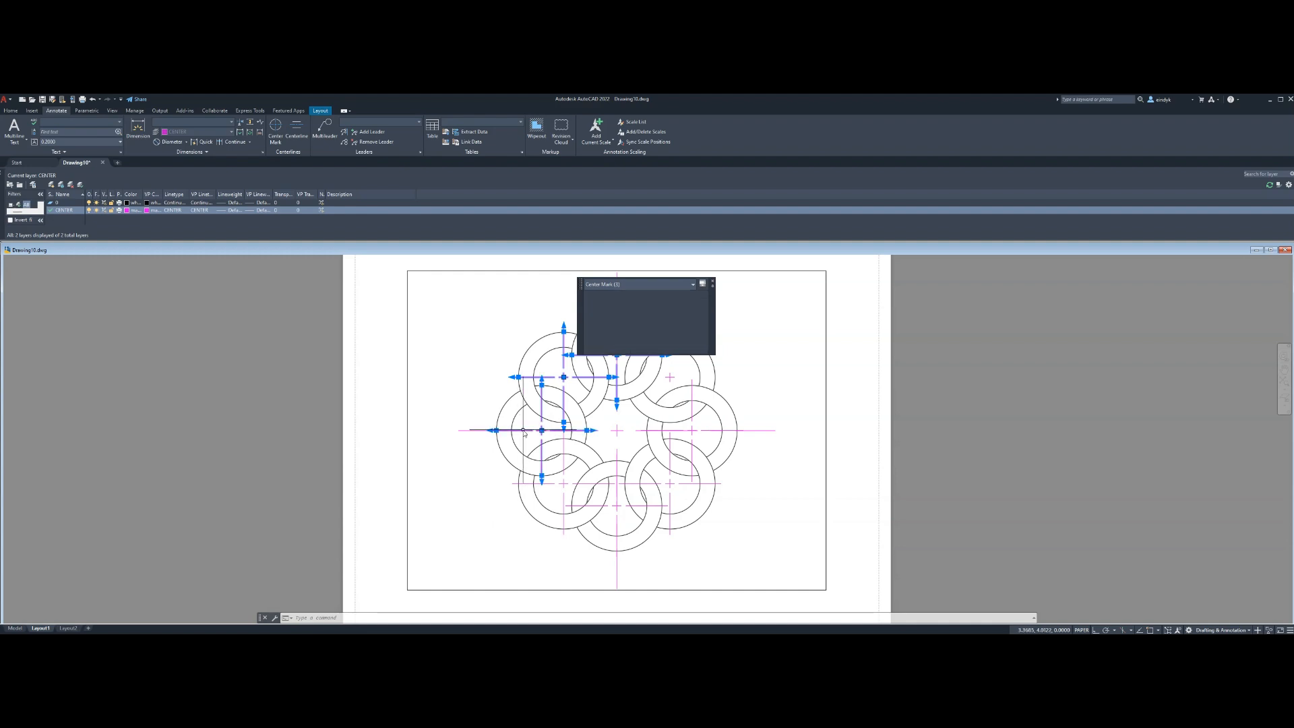
left_click(563, 505)
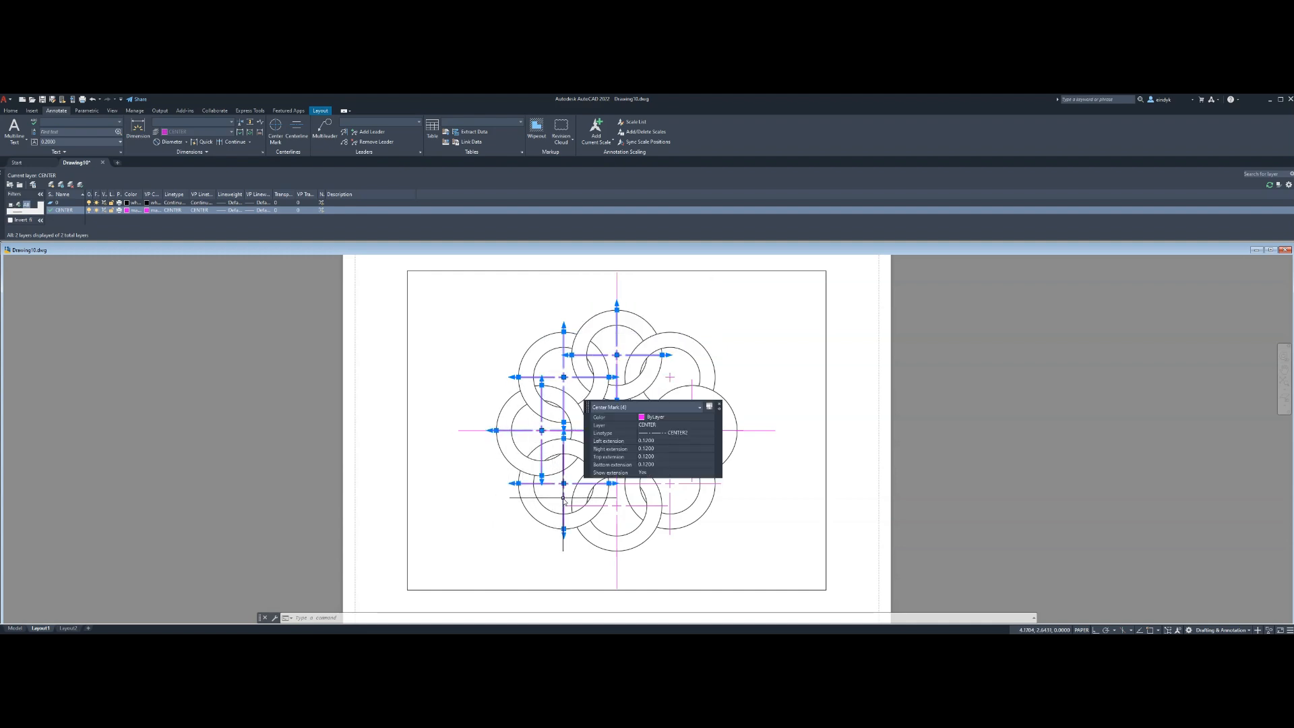
left_click(616, 524)
left_click(669, 523)
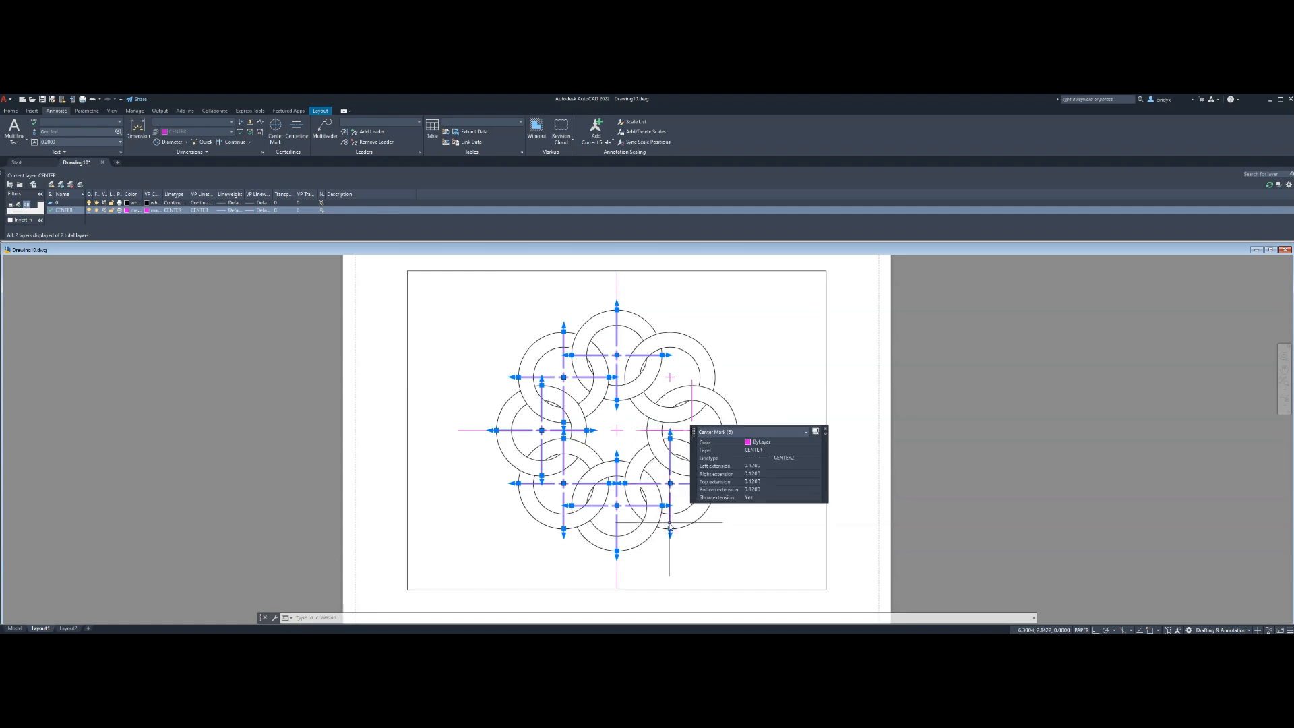
left_click(645, 432)
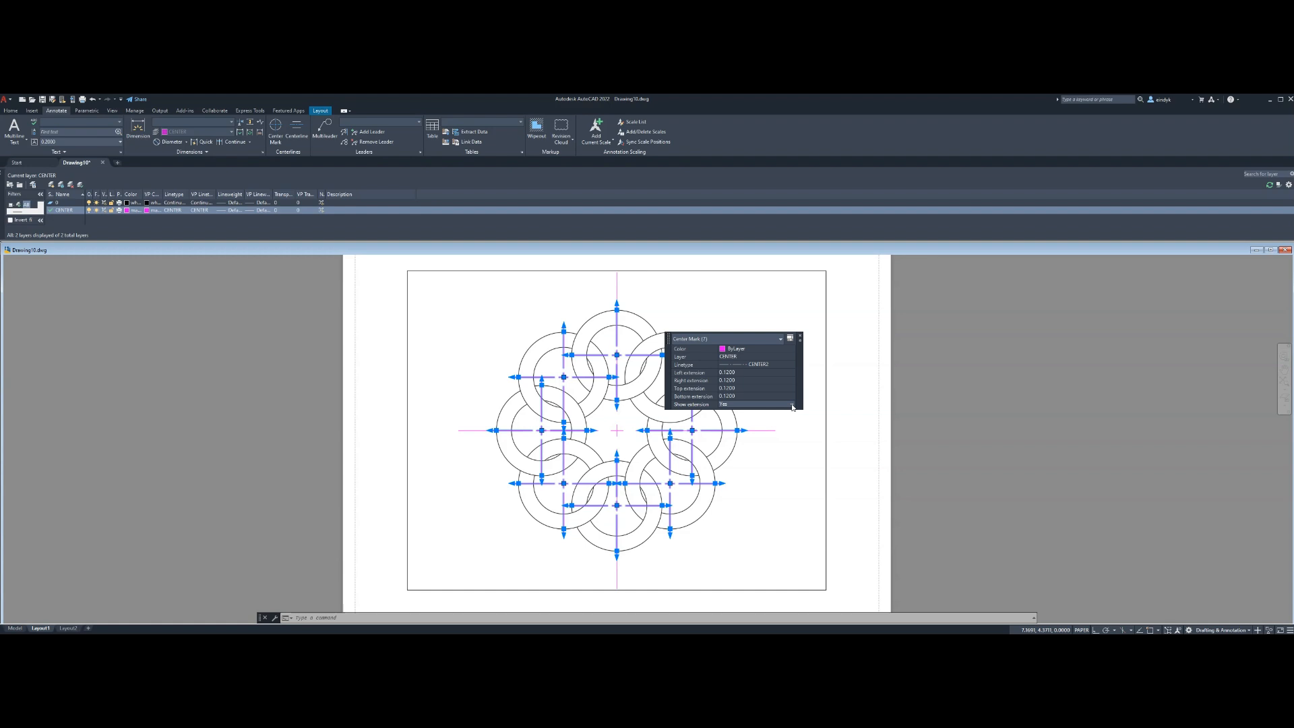
key("Escape")
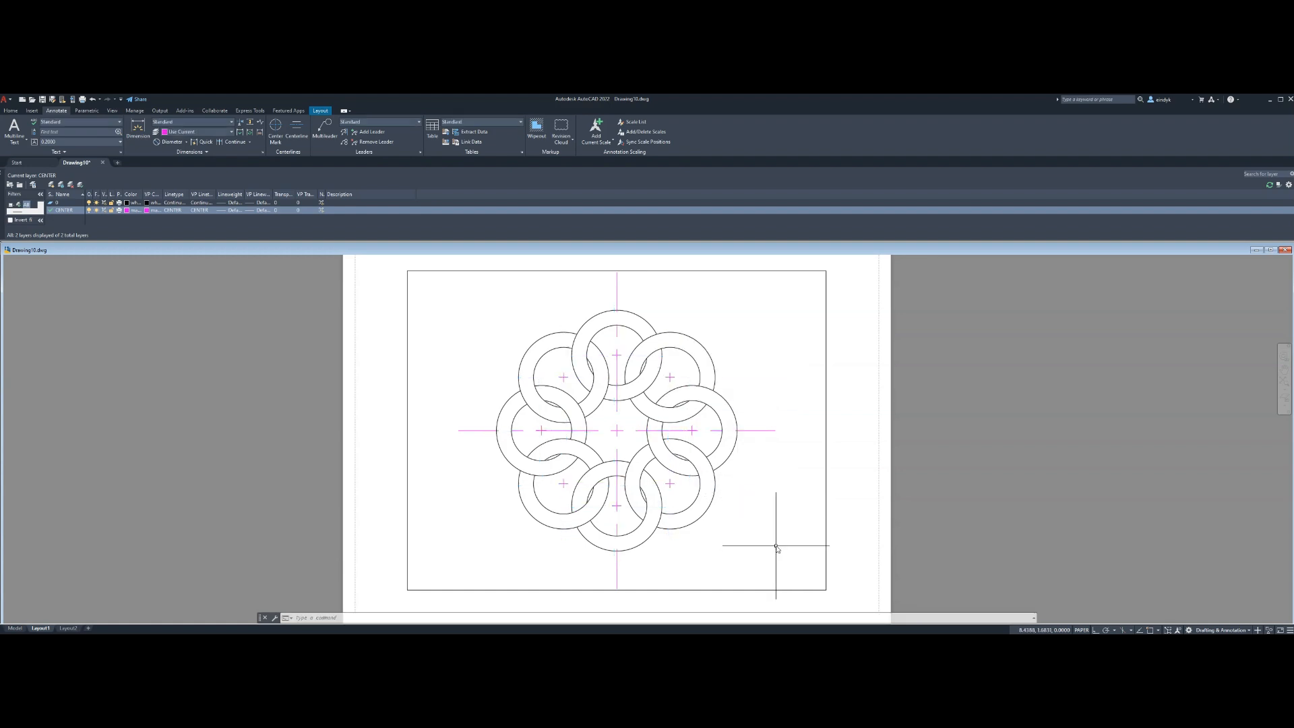
Create a new layer named VPORTS based on layer 0
scroll(721, 377, "down", 3)
scroll(728, 395, "up", 3)
scroll(728, 396, "down", 3)
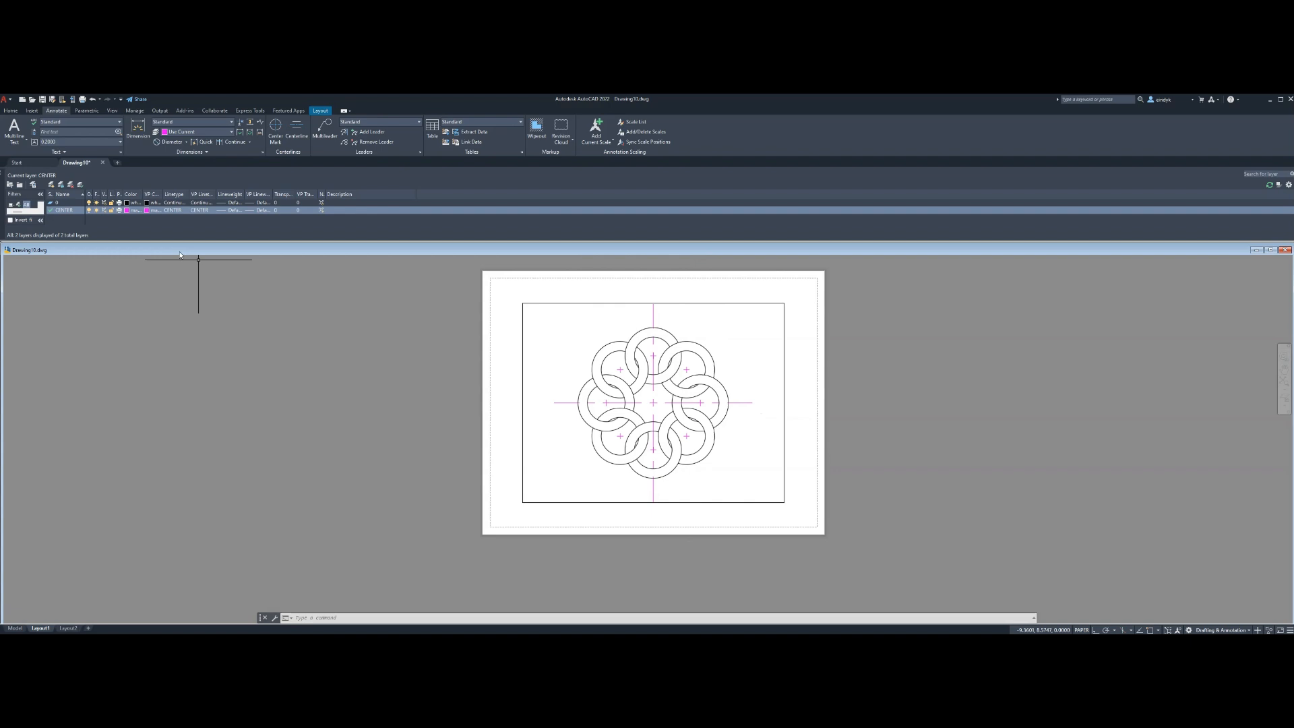
left_click(57, 205)
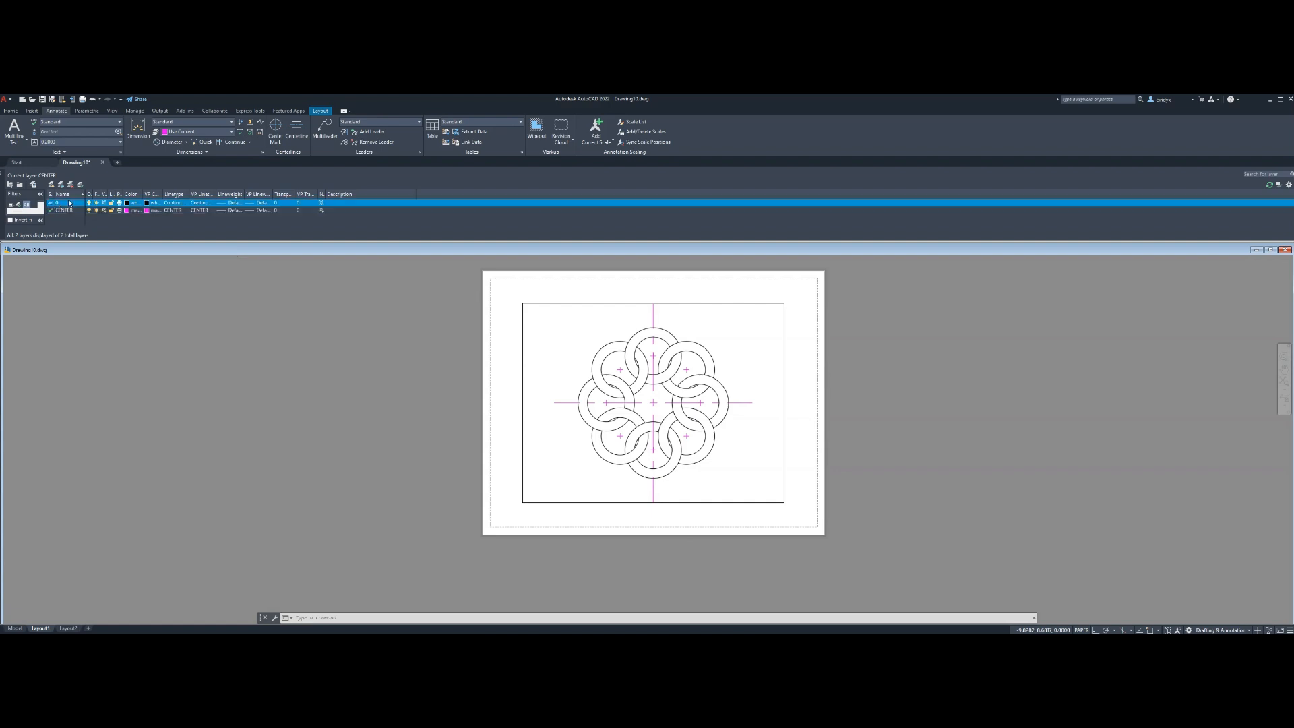
left_click(52, 186)
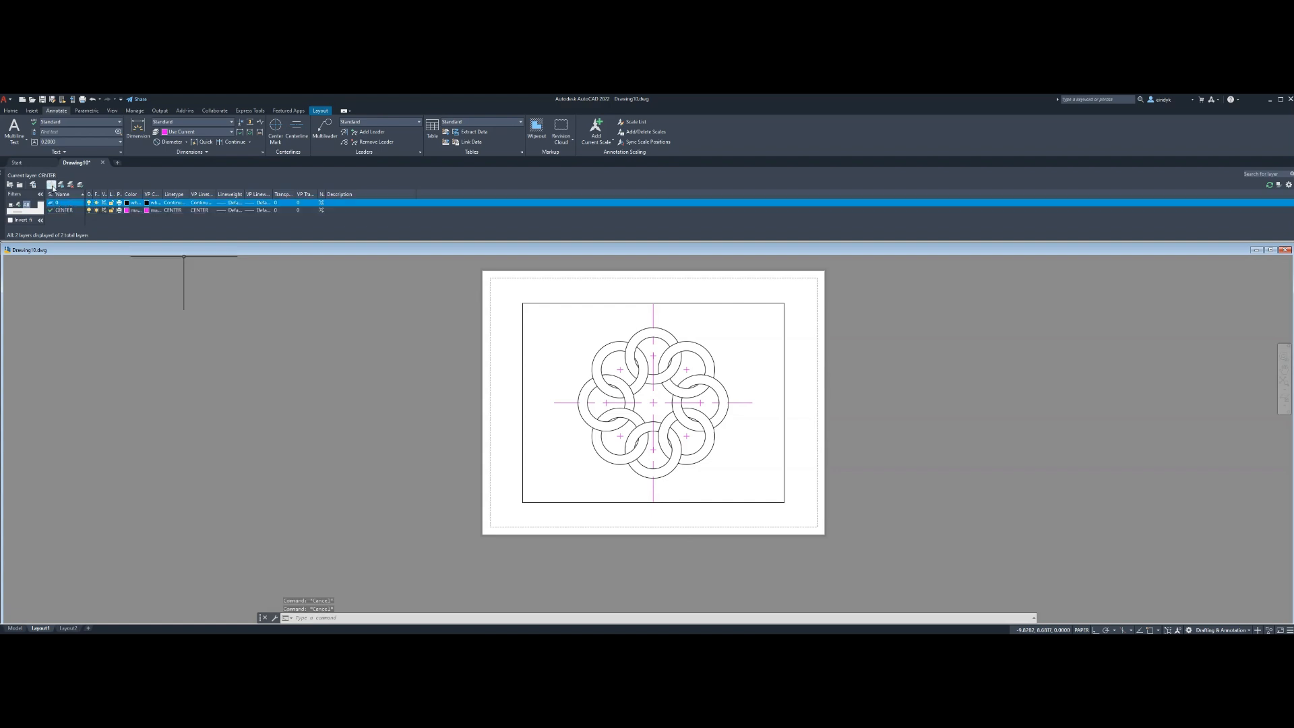
type("VPORT")
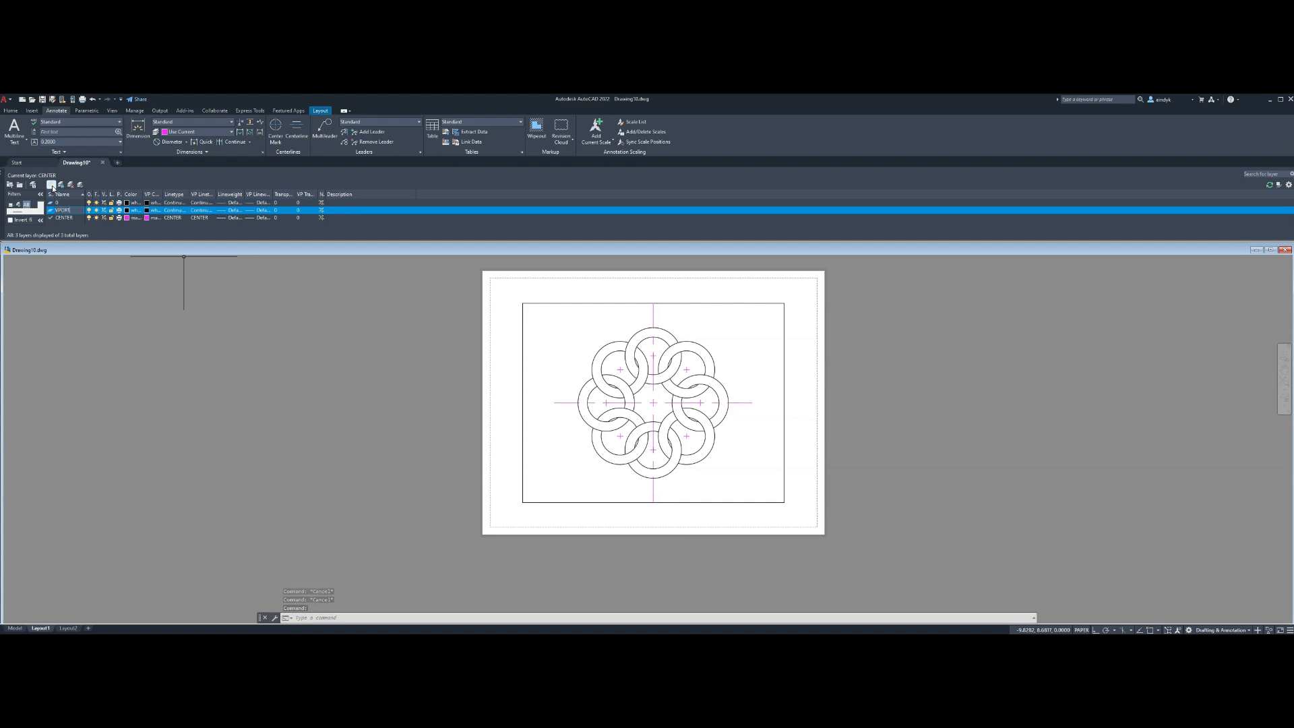
type("S")
key("Return")
left_click(89, 211)
left_click(63, 218)
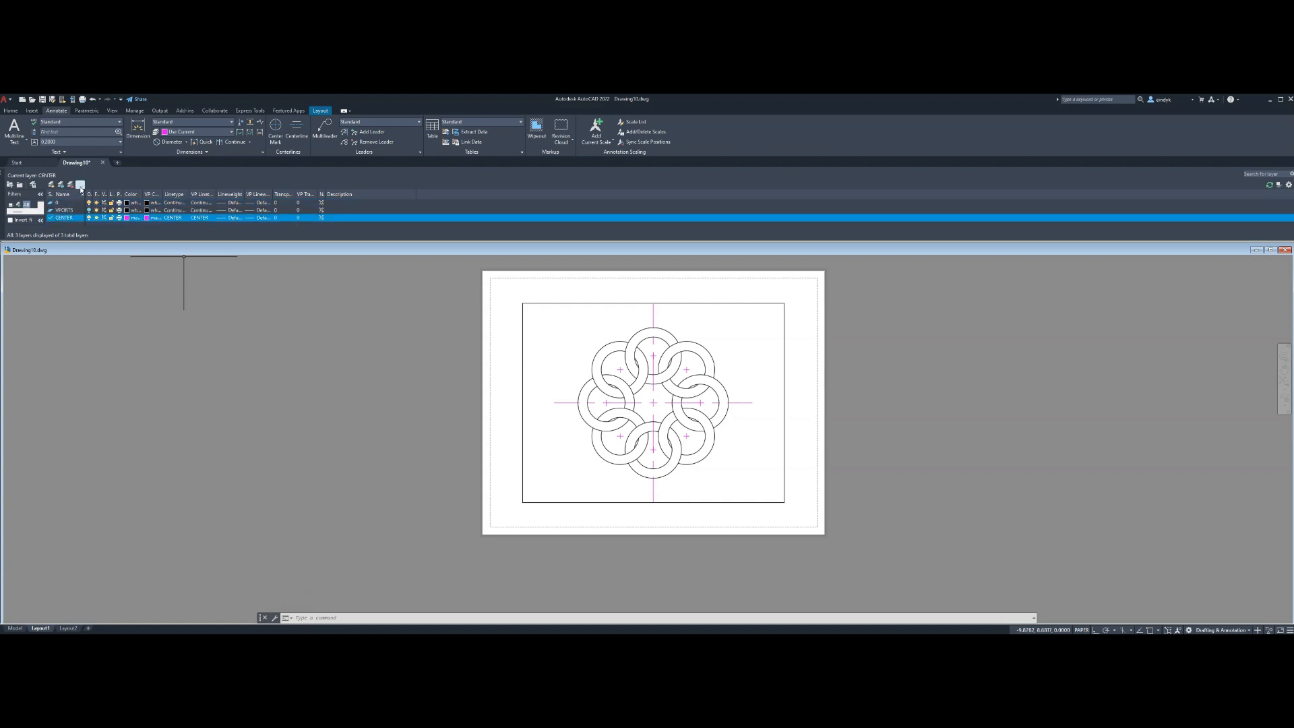
left_click(573, 357)
left_click(570, 335)
key("Escape")
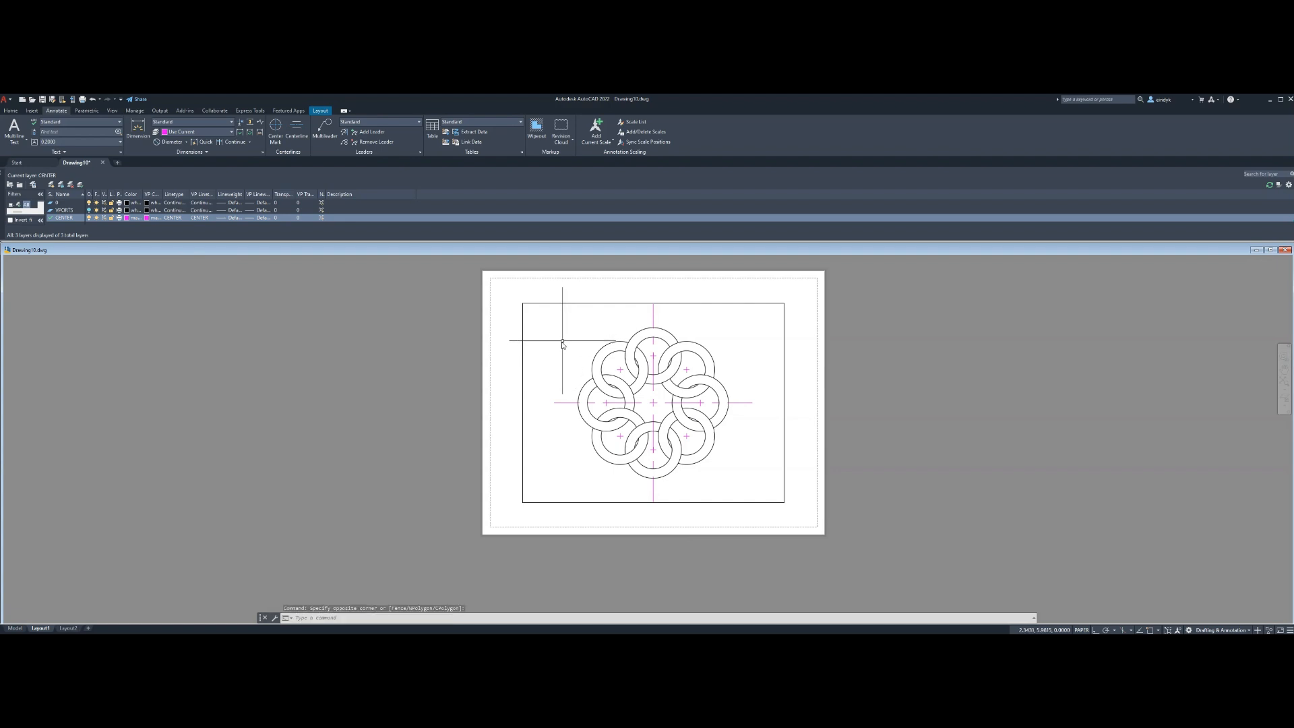
Move the rectangular viewport border in Layout1 to the VPORTS layer with the CHPROP command
type("CHPROP")
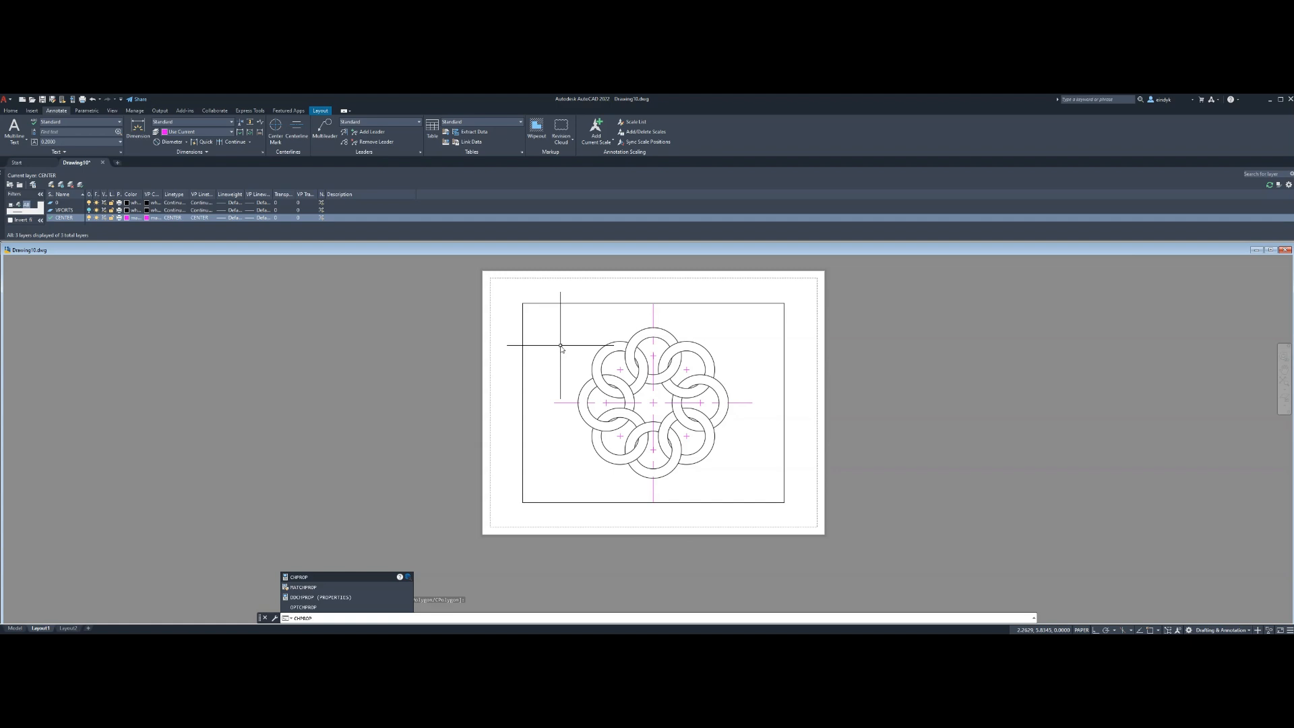
key("Return")
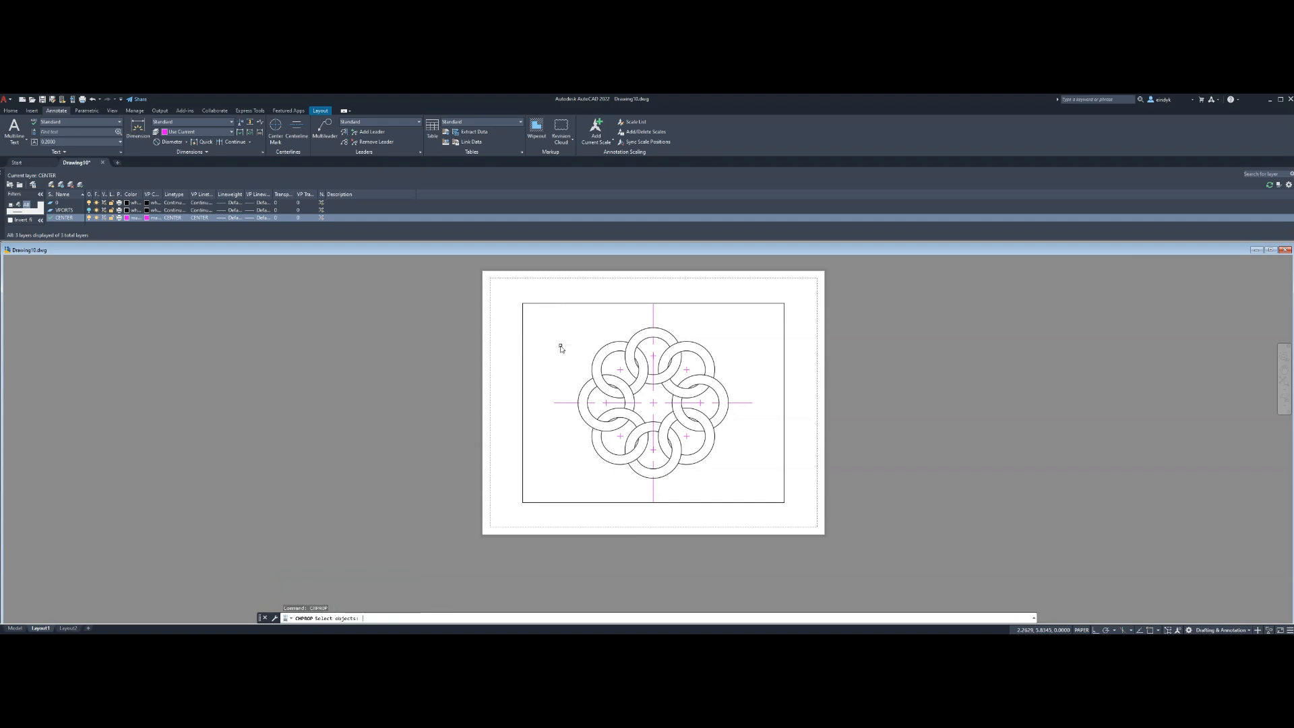
left_click(523, 345)
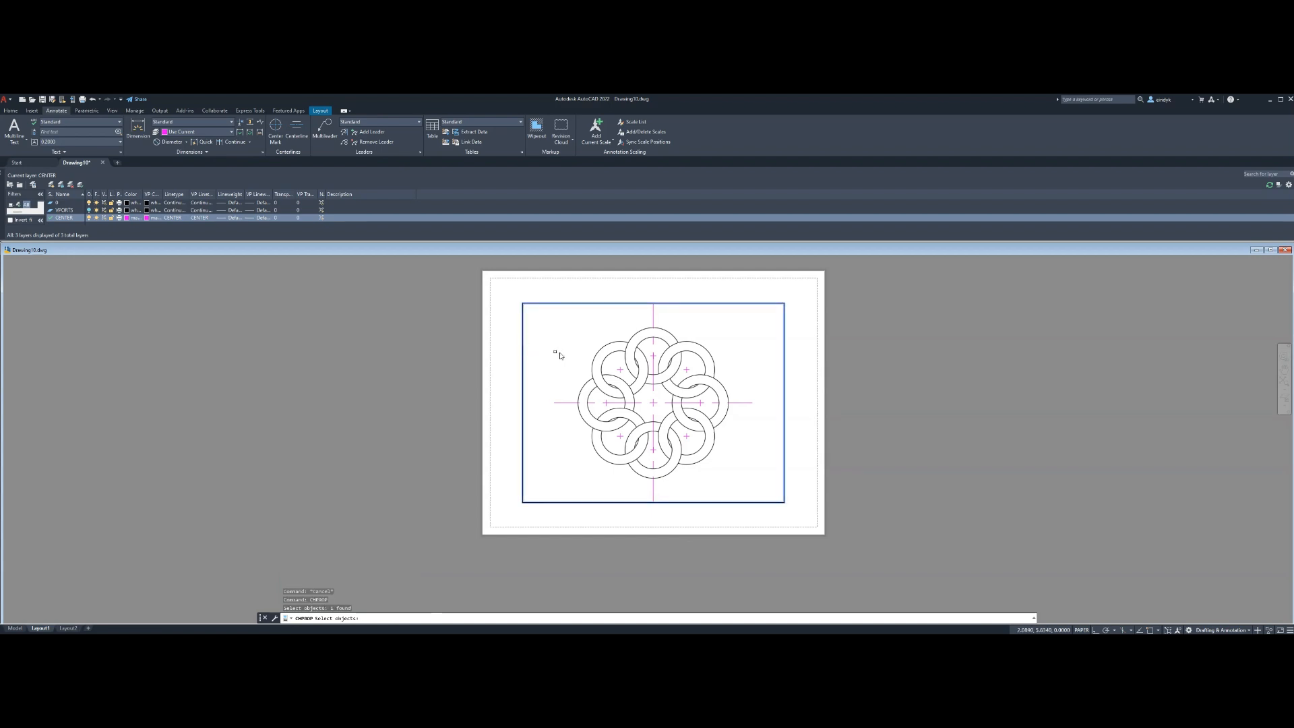
key("Return")
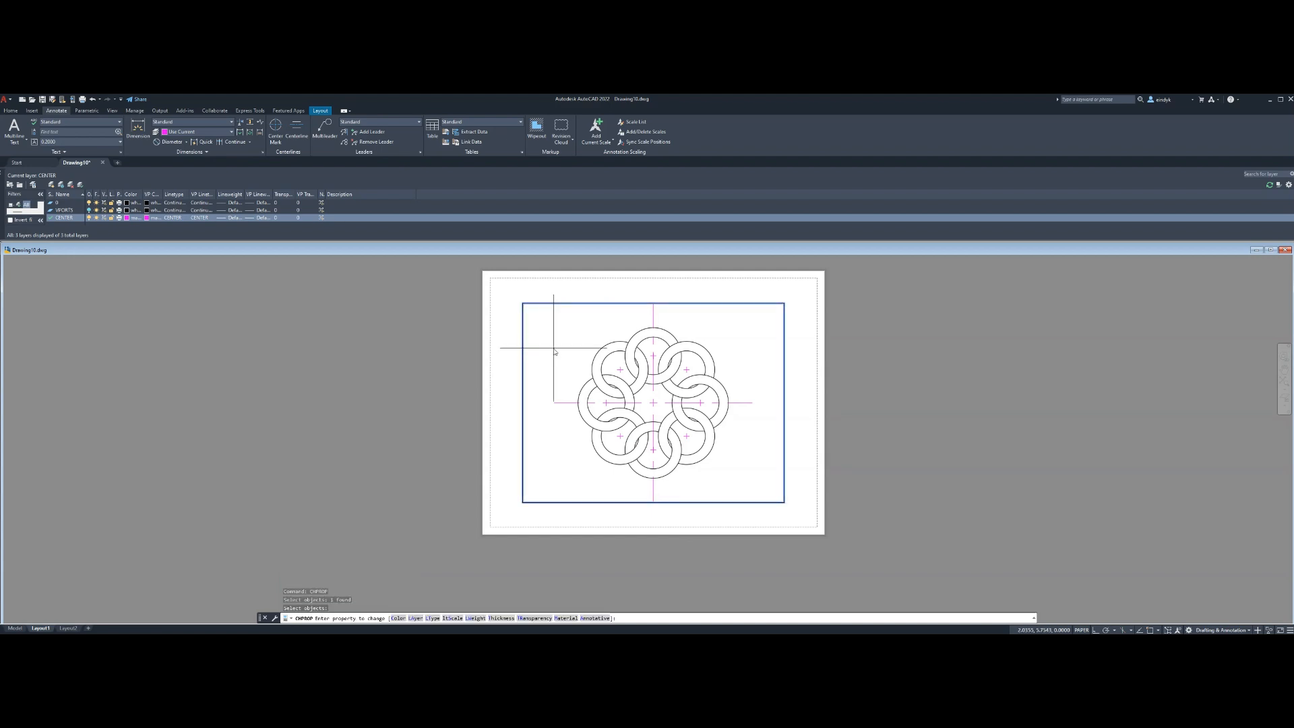
key("Return")
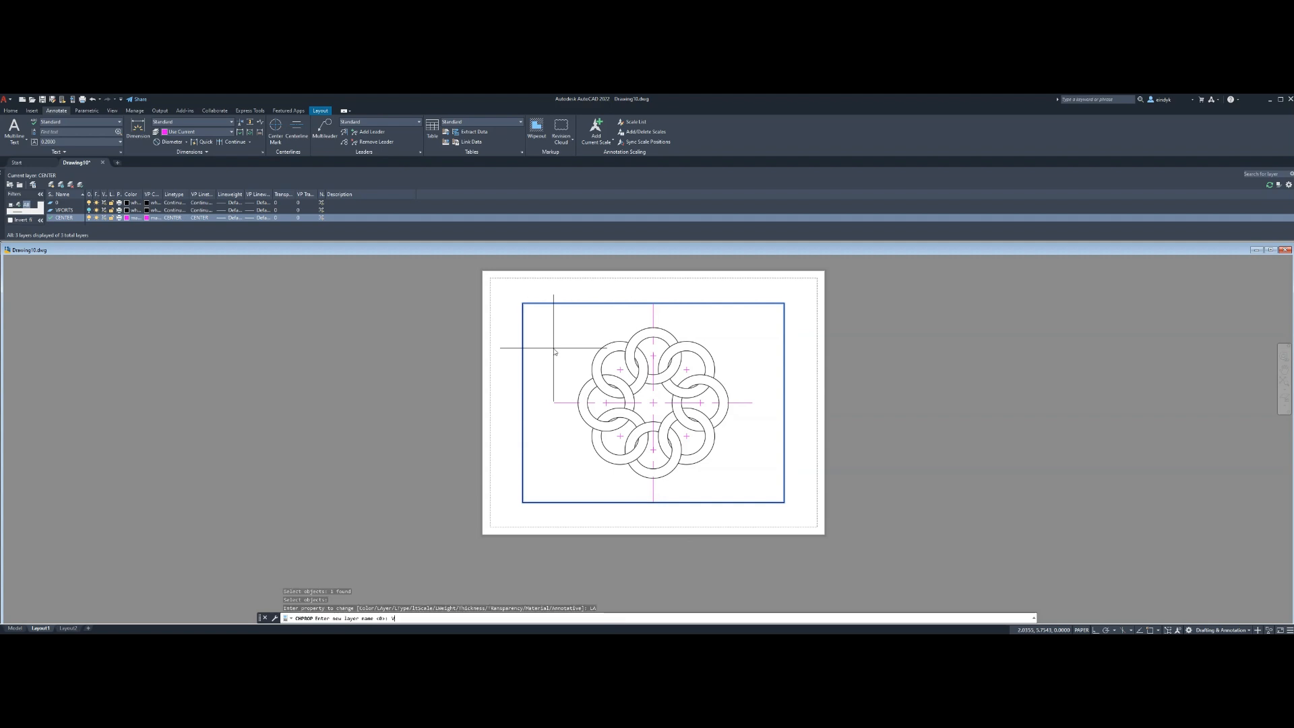
type("VPORTS")
key("Return")
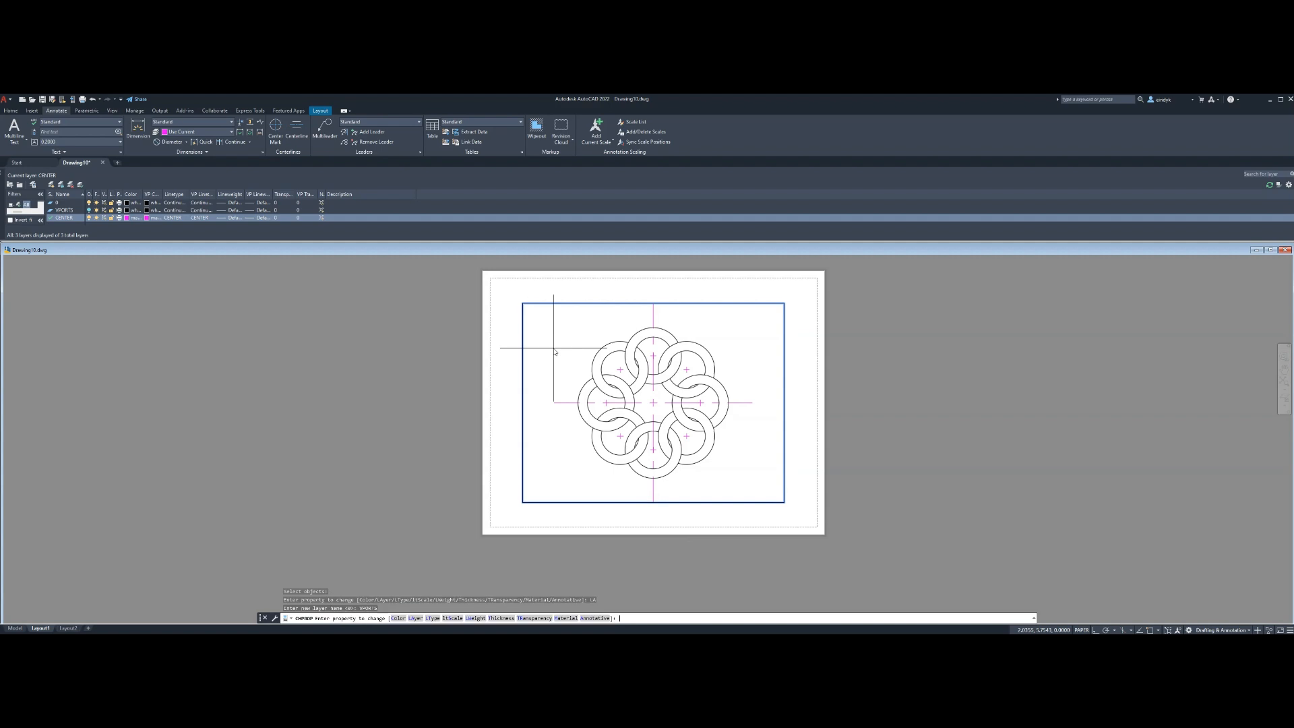
key("Return")
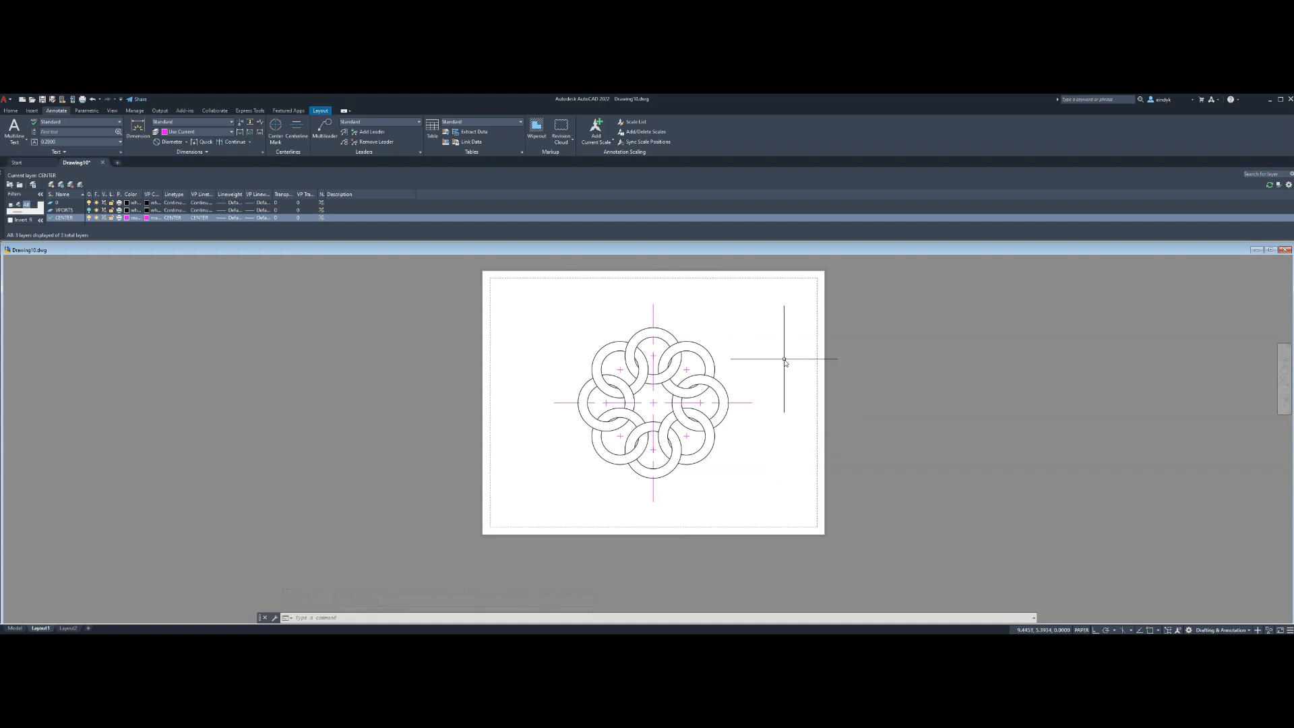
Set up the plot of Layout1 with the HP Color LaserJet printer and Layout as the plot area, and preview it
key("ctrl+p")
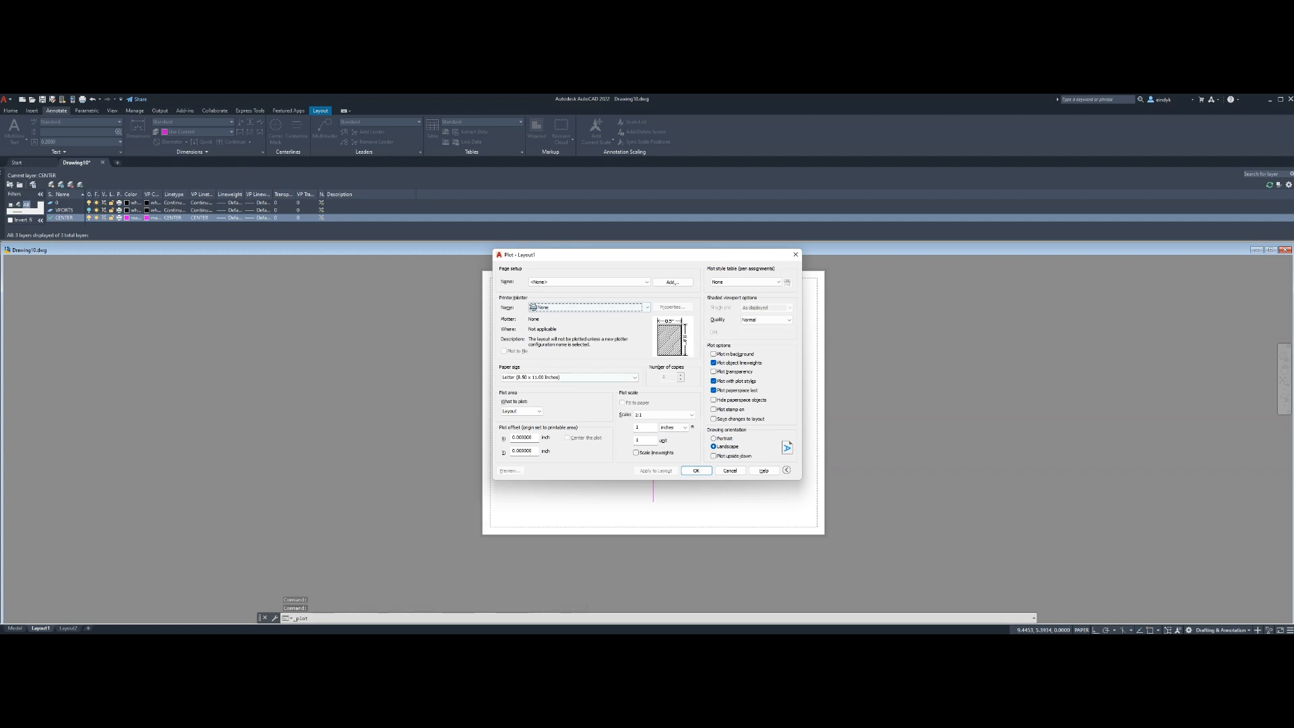
key("Down")
left_click(539, 412)
key("Up")
key("Up")
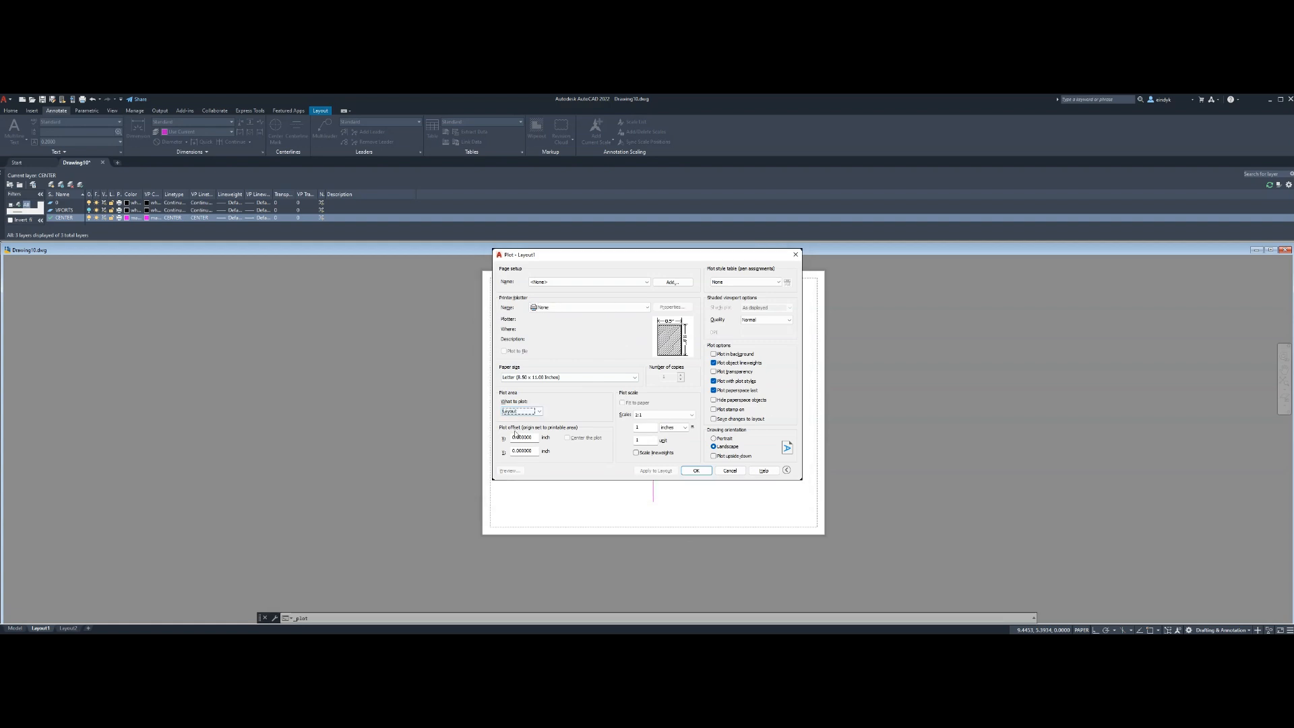
left_click(515, 432)
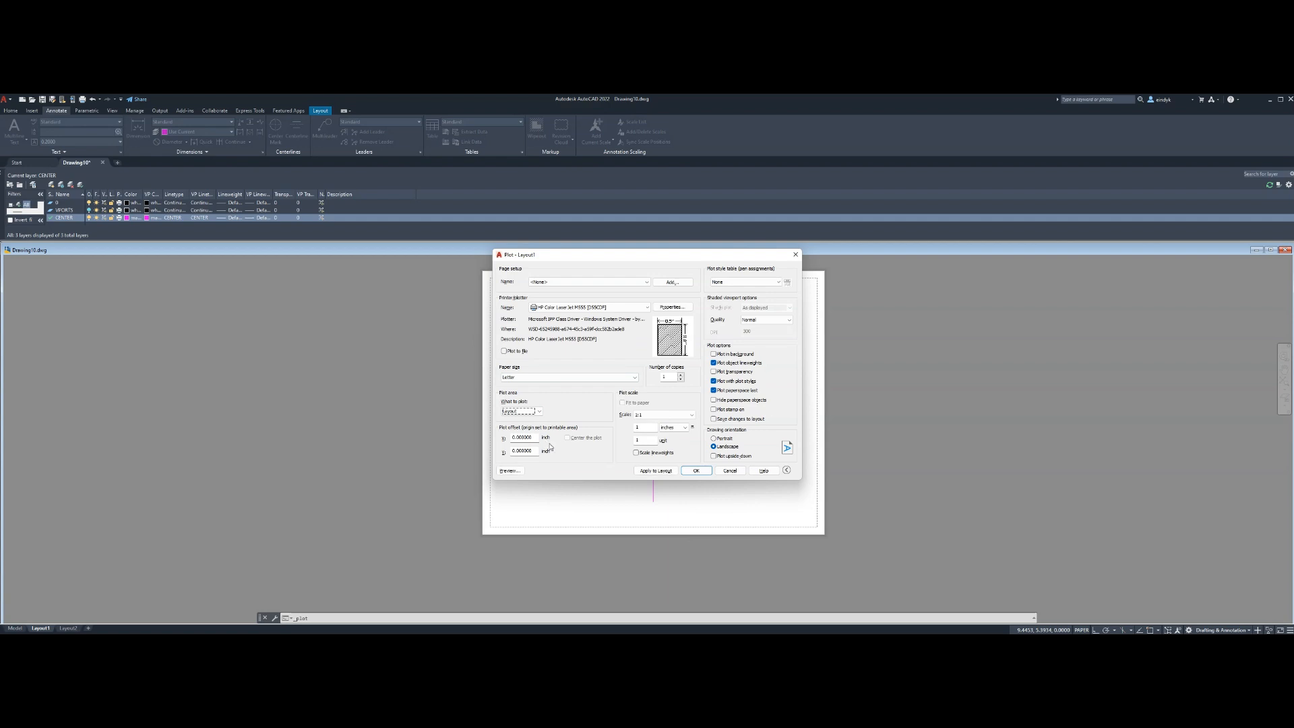
left_click(509, 470)
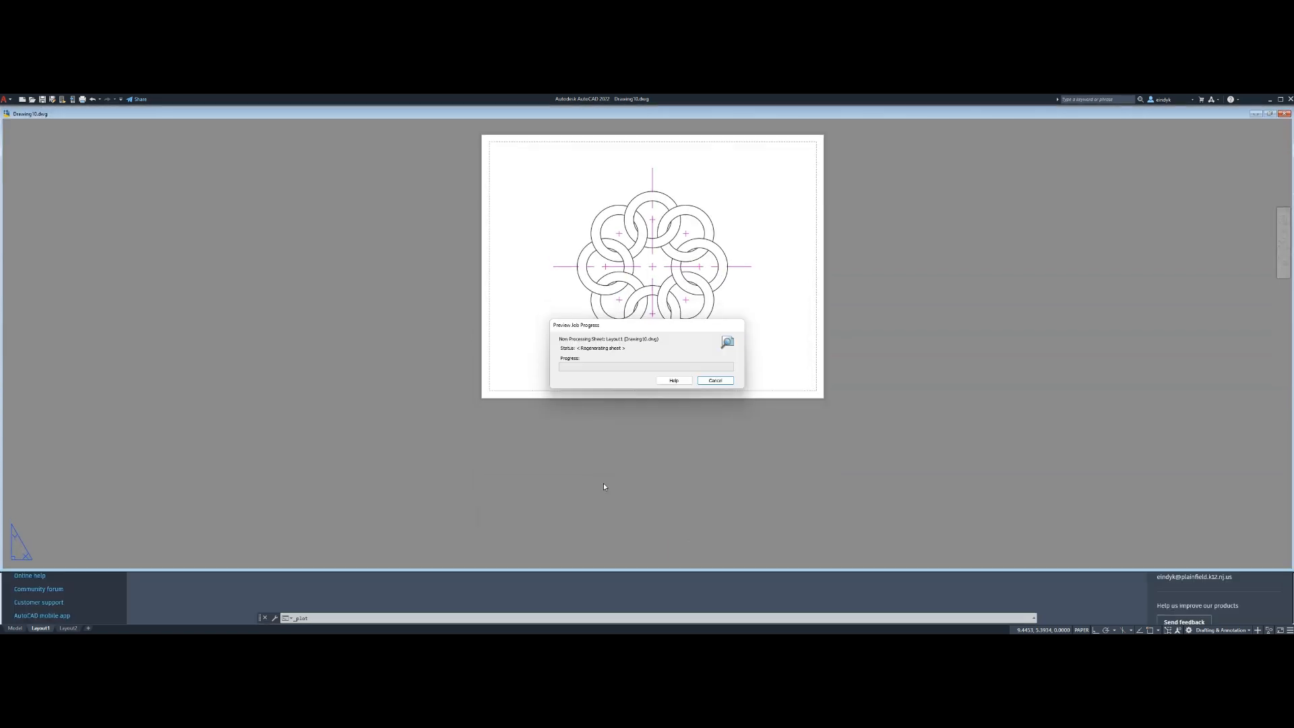